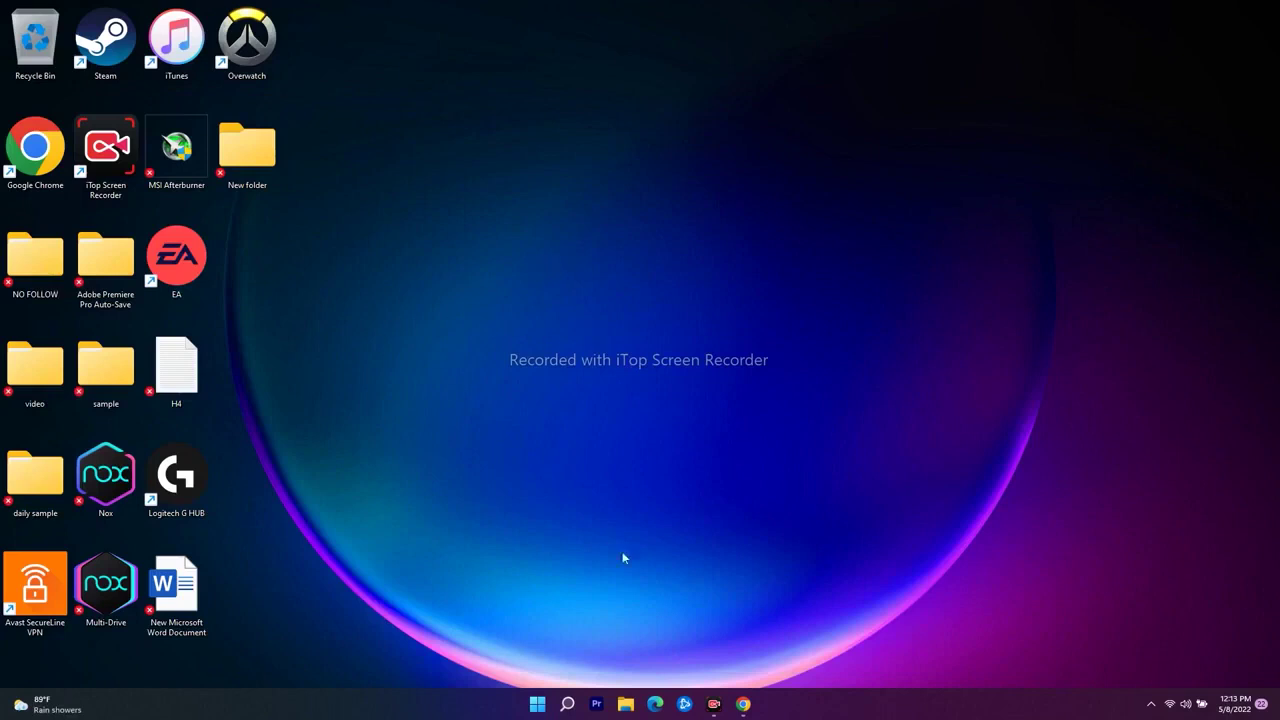
# Step: Launch the Microsoft Store and the Xbox app, then maximize the Xbox window and minimize it to return to the Store
pyautogui.click(567, 704)
pyautogui.click(512, 470)
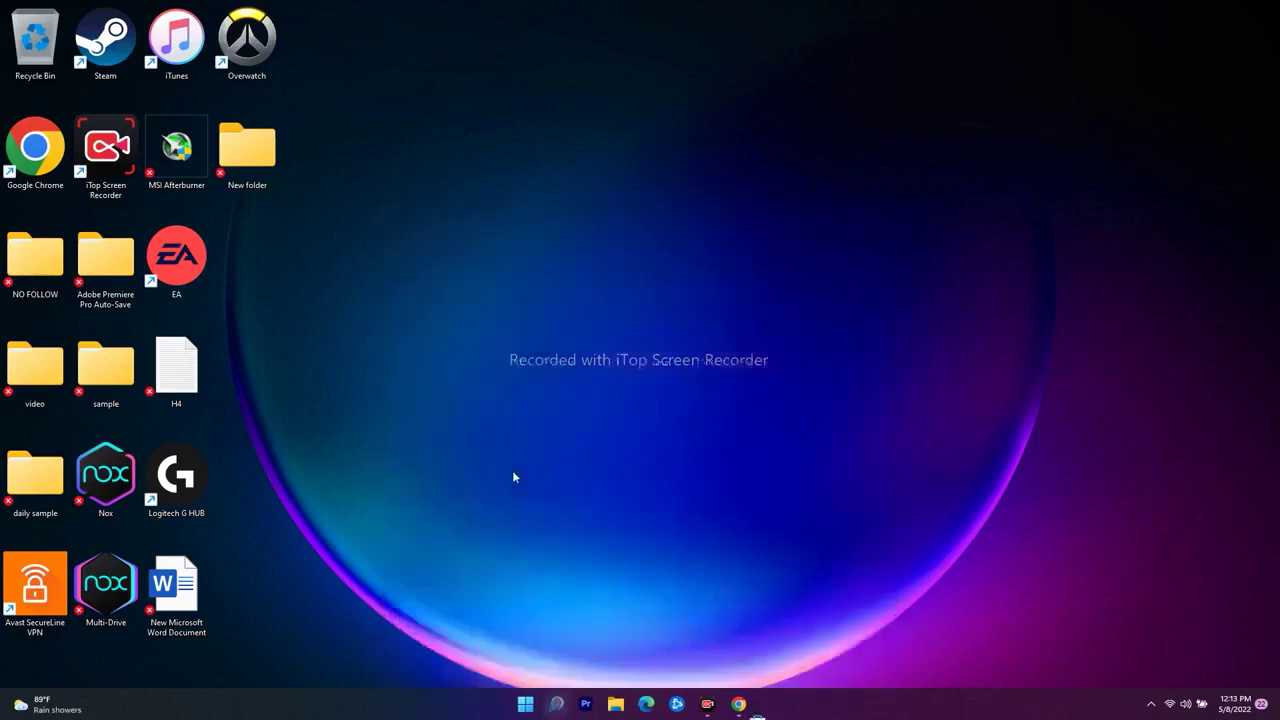
pyautogui.click(552, 704)
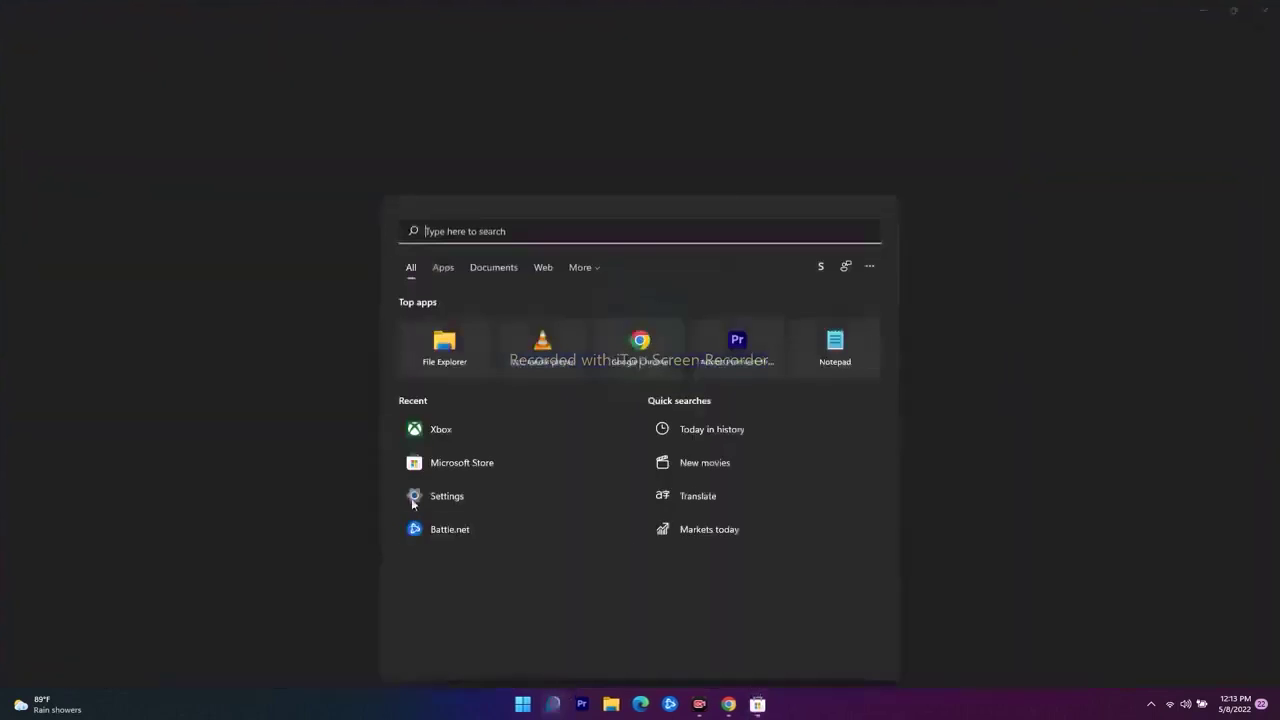
pyautogui.click(472, 432)
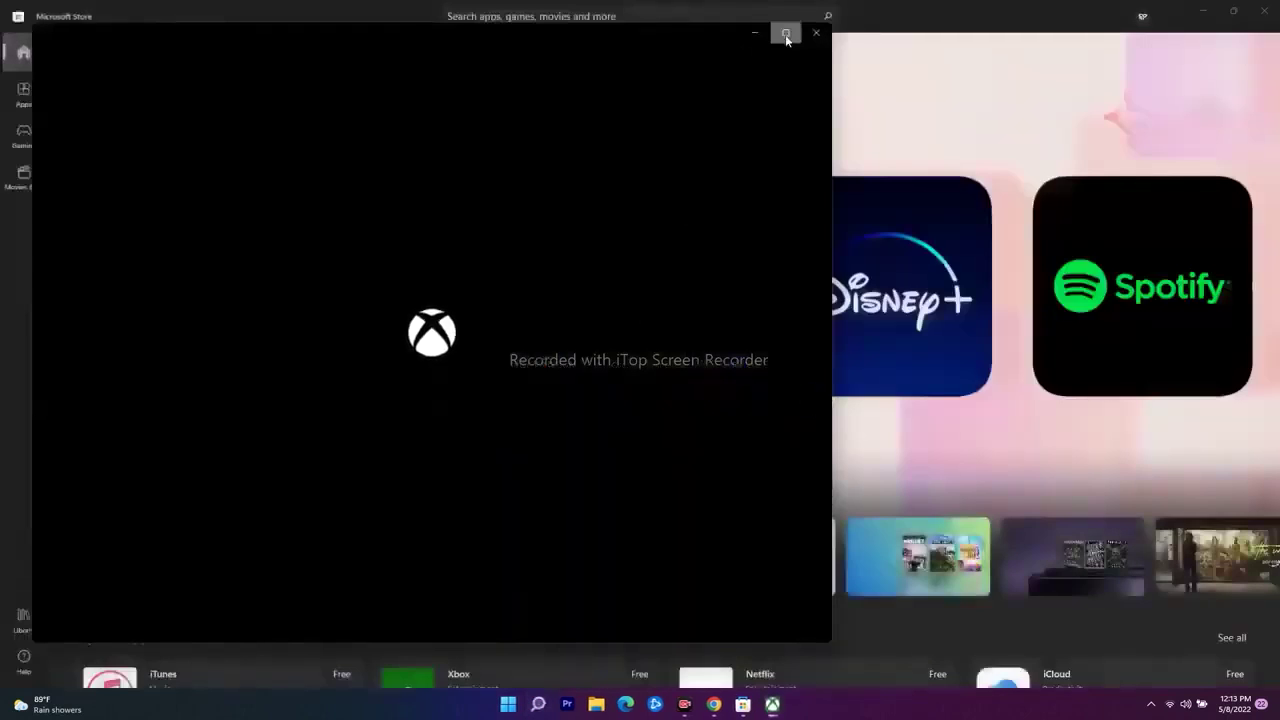
pyautogui.click(785, 34)
pyautogui.click(1201, 12)
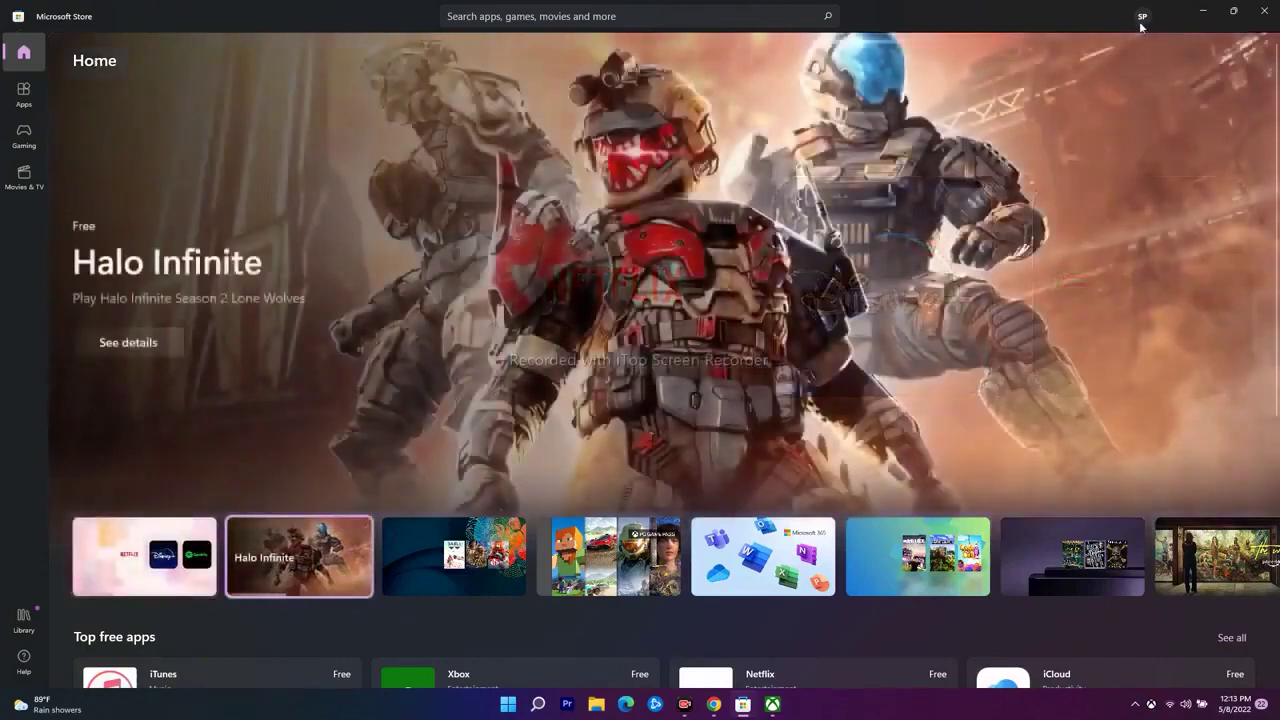
# Step: Check which account e-mail is signed in to the Microsoft Store, then minimize the Store
pyautogui.click(1142, 16)
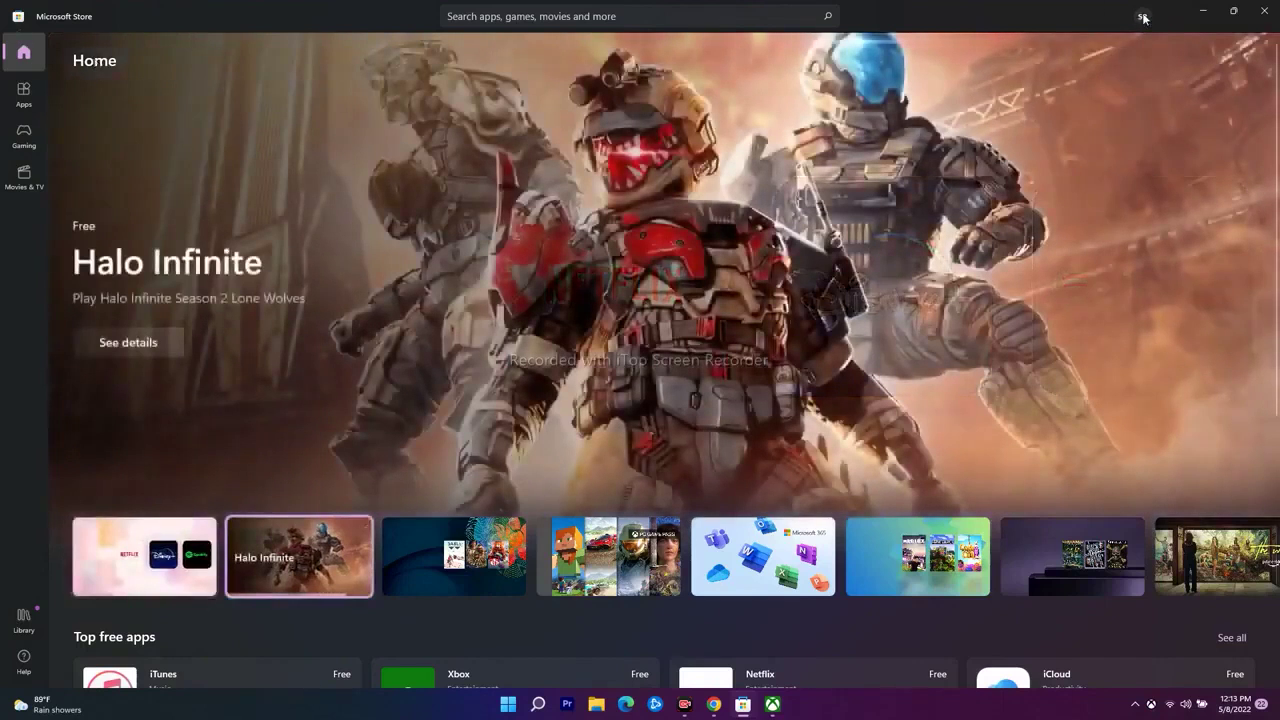
pyautogui.moveTo(986, 60); pyautogui.dragTo(1076, 60)
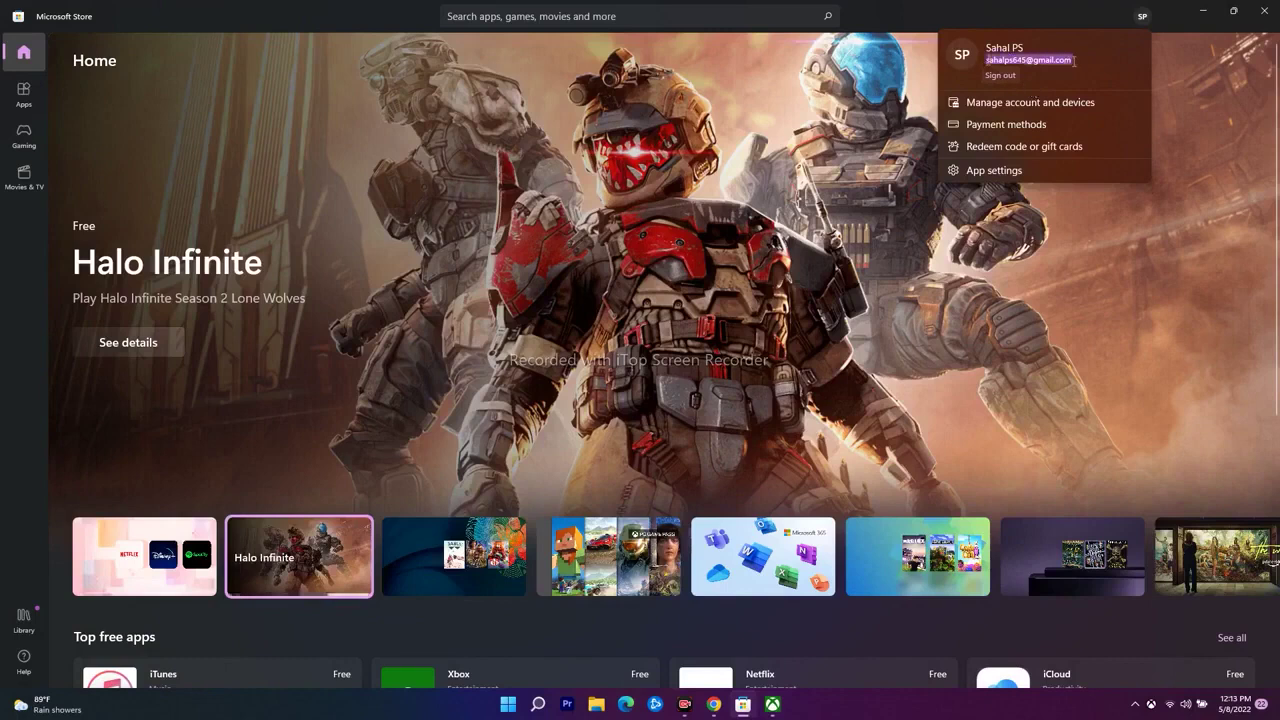
pyautogui.click(1230, 124)
pyautogui.click(1203, 10)
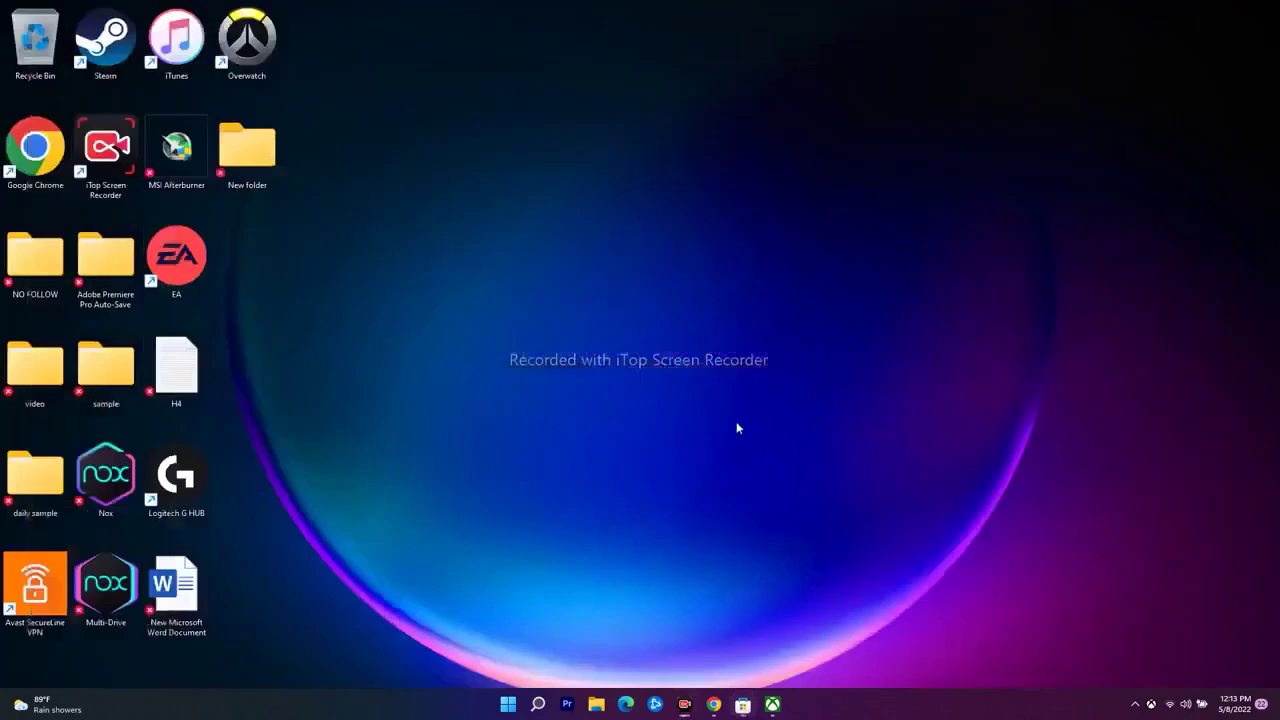
# Step: Switch to the Xbox app and check the signed-in profile and its account options, then minimize the app
pyautogui.click(772, 704)
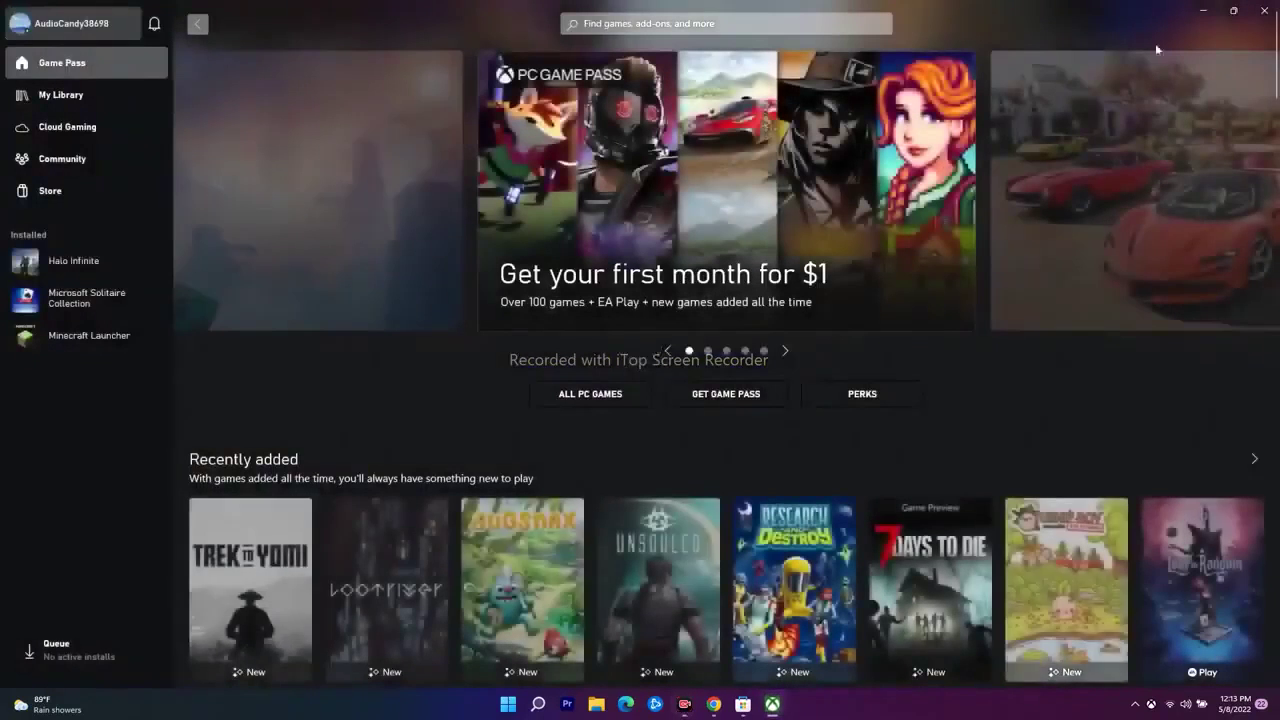
pyautogui.click(72, 26)
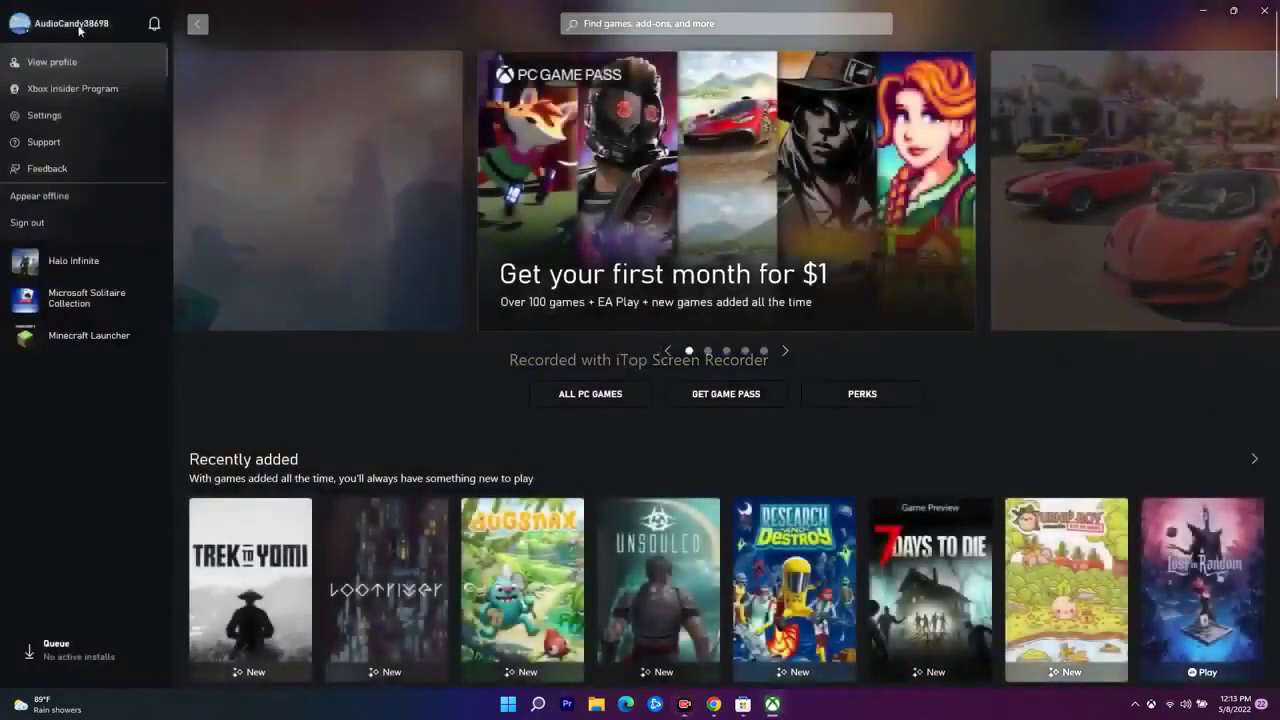
pyautogui.click(89, 24)
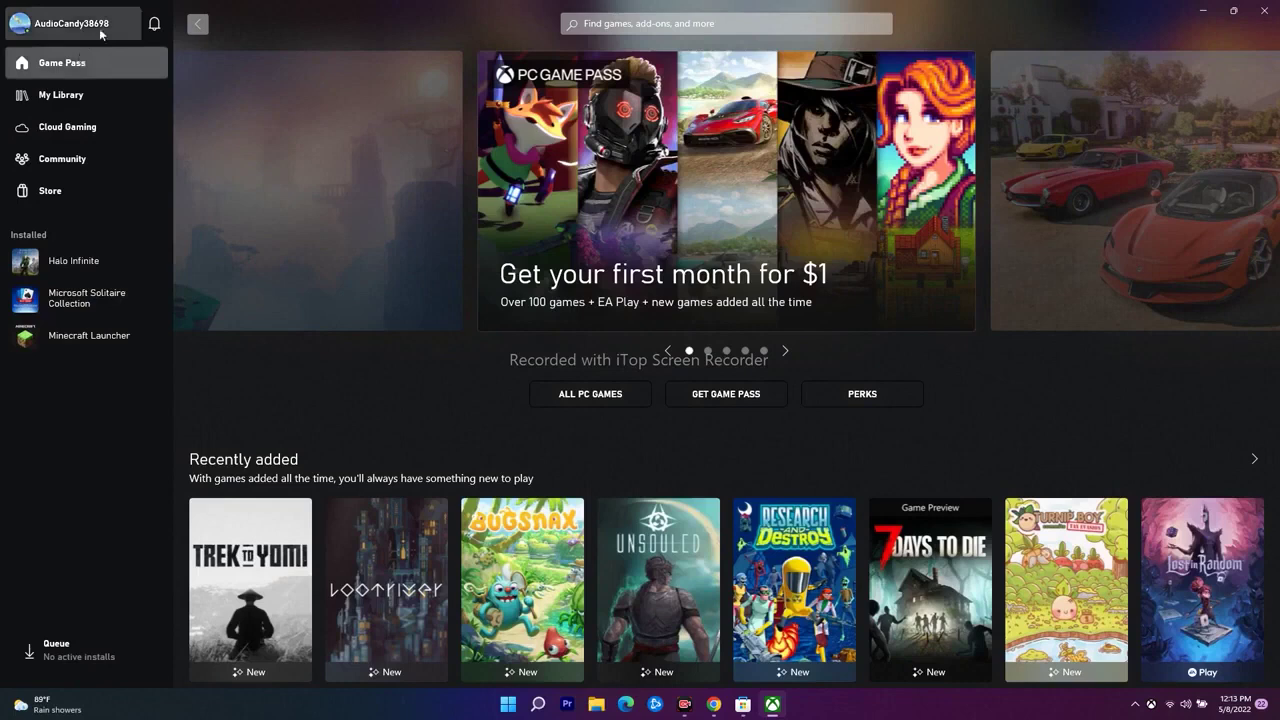
pyautogui.click(78, 22)
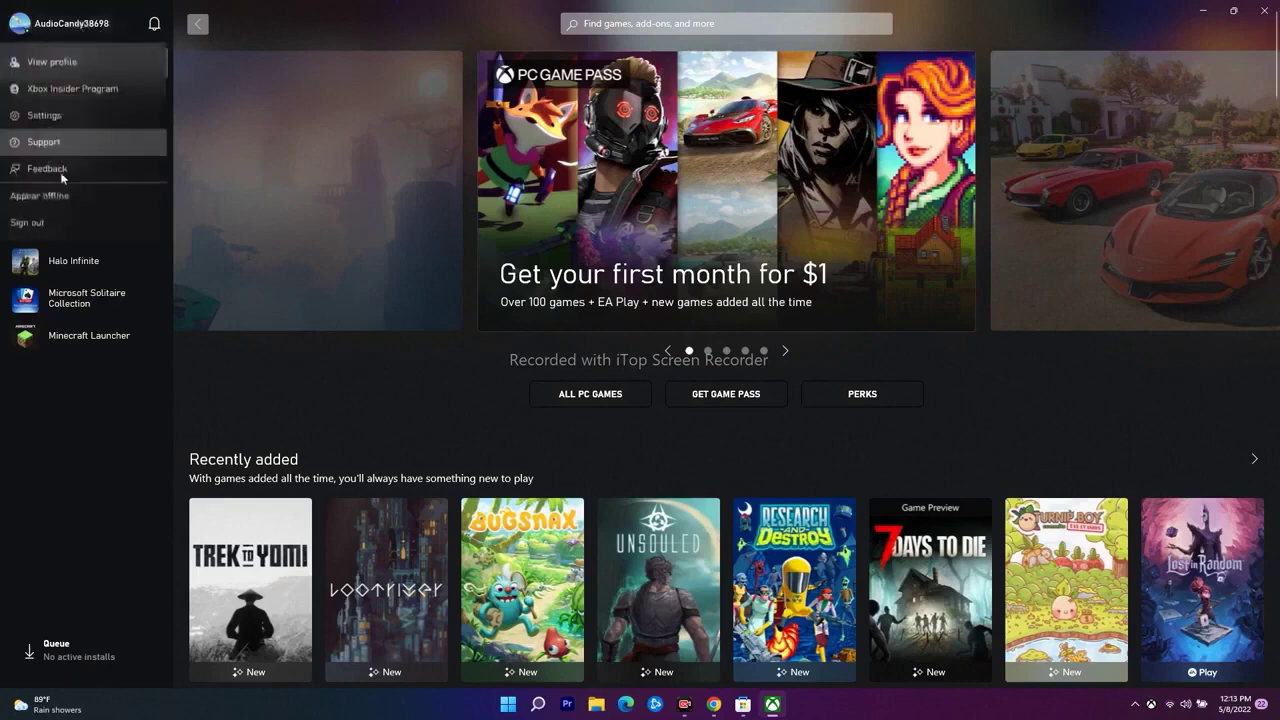
pyautogui.click(80, 485)
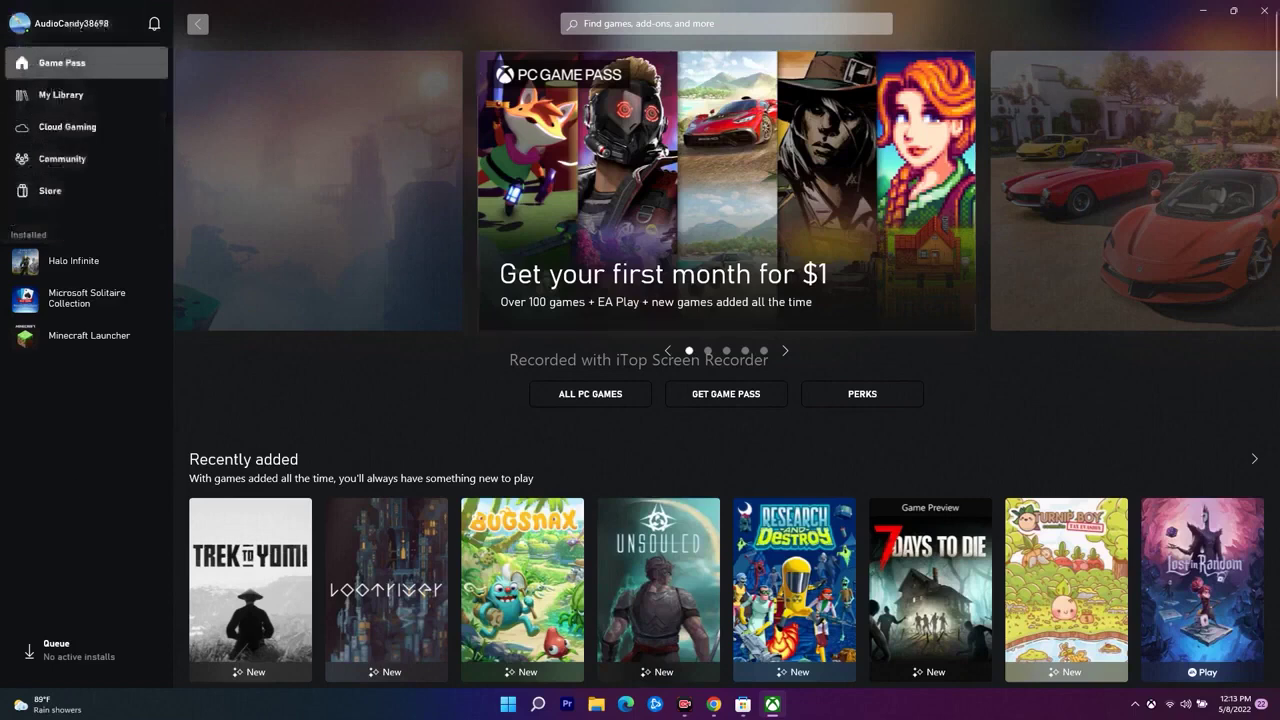
pyautogui.click(1233, 10)
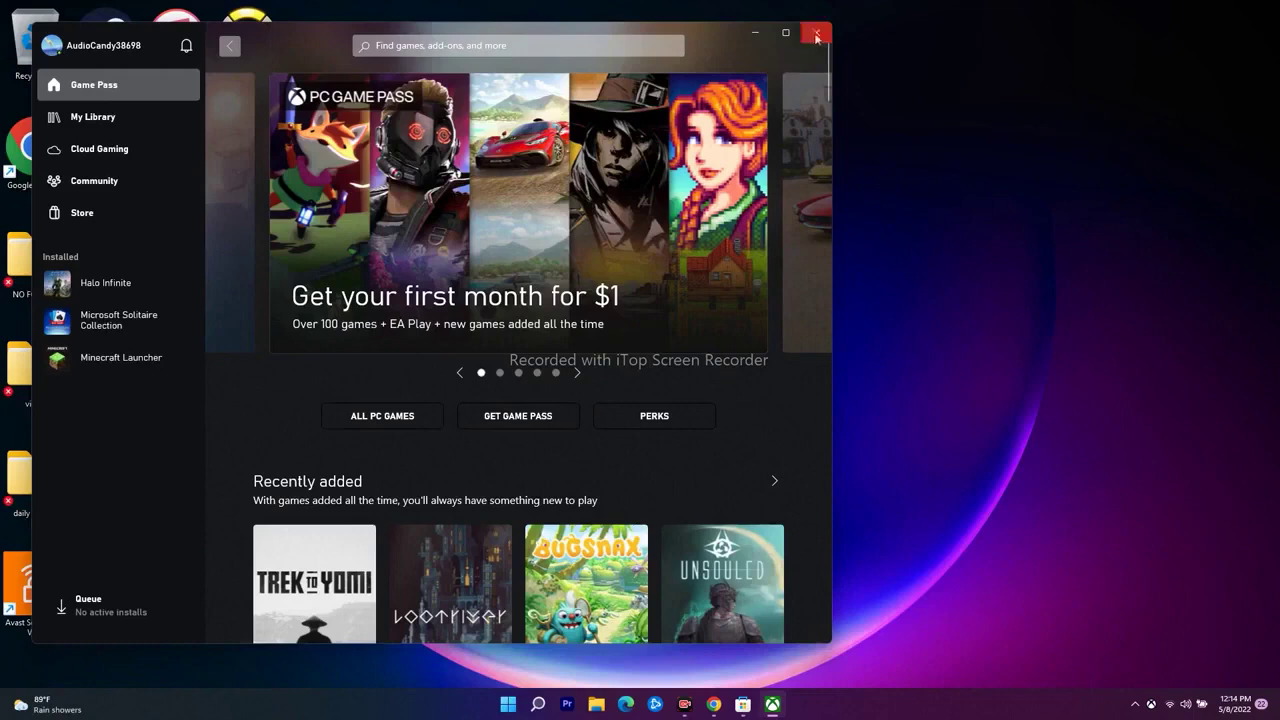
pyautogui.click(755, 32)
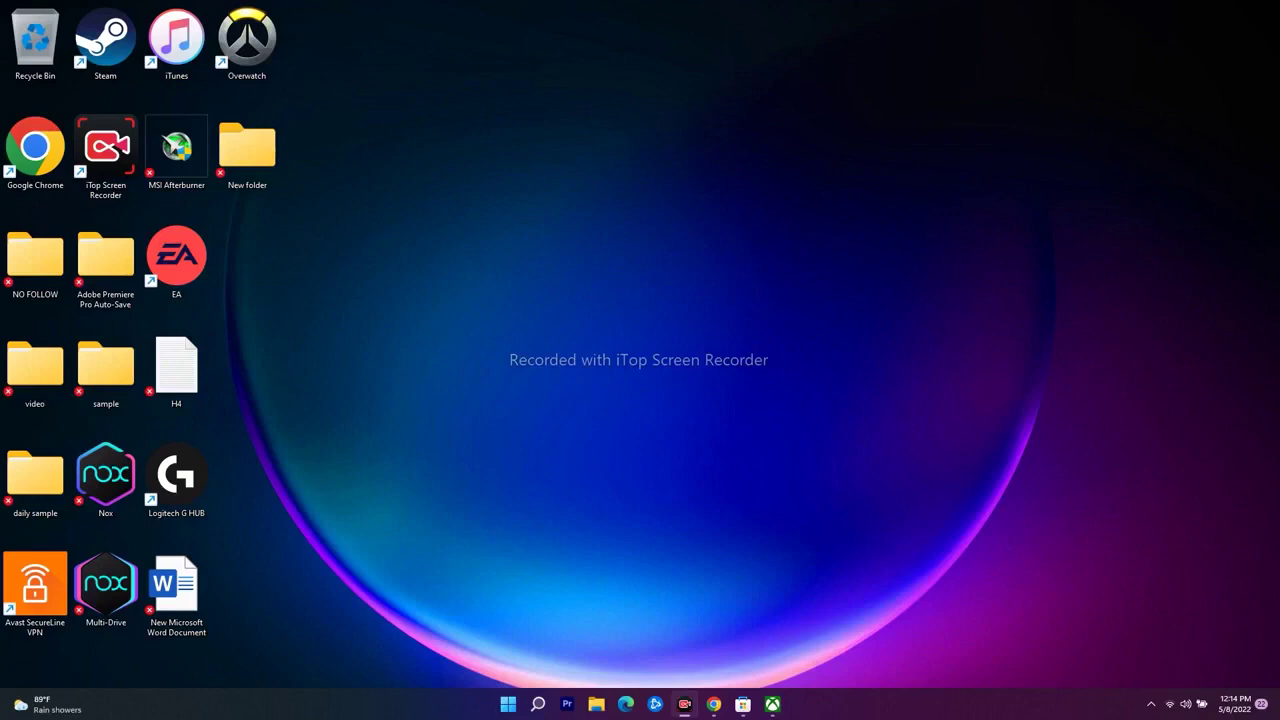
# Step: Check the system's current date in the taskbar calendar and close it again
pyautogui.moveTo(1226, 706)
pyautogui.click(1235, 707)
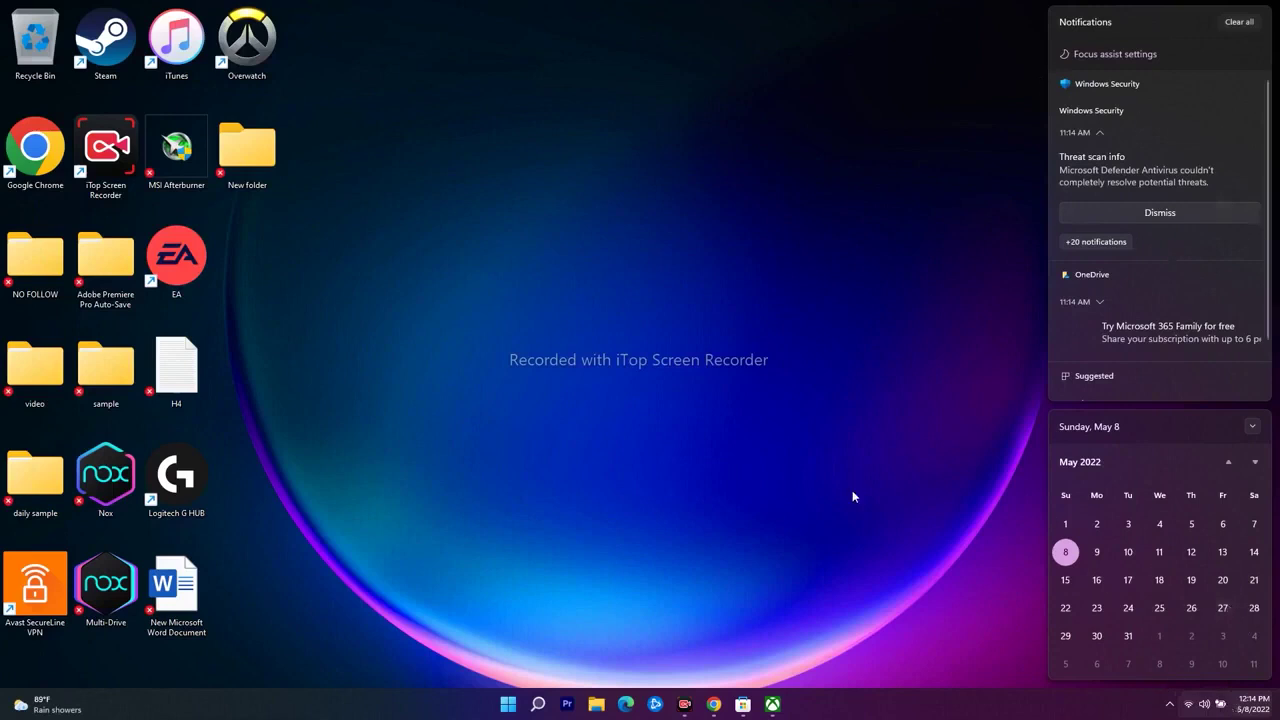
pyautogui.click(1016, 594)
# Step: Review the automatic time and time zone options on the Date & time page of Windows Settings, then close Settings
pyautogui.click(538, 704)
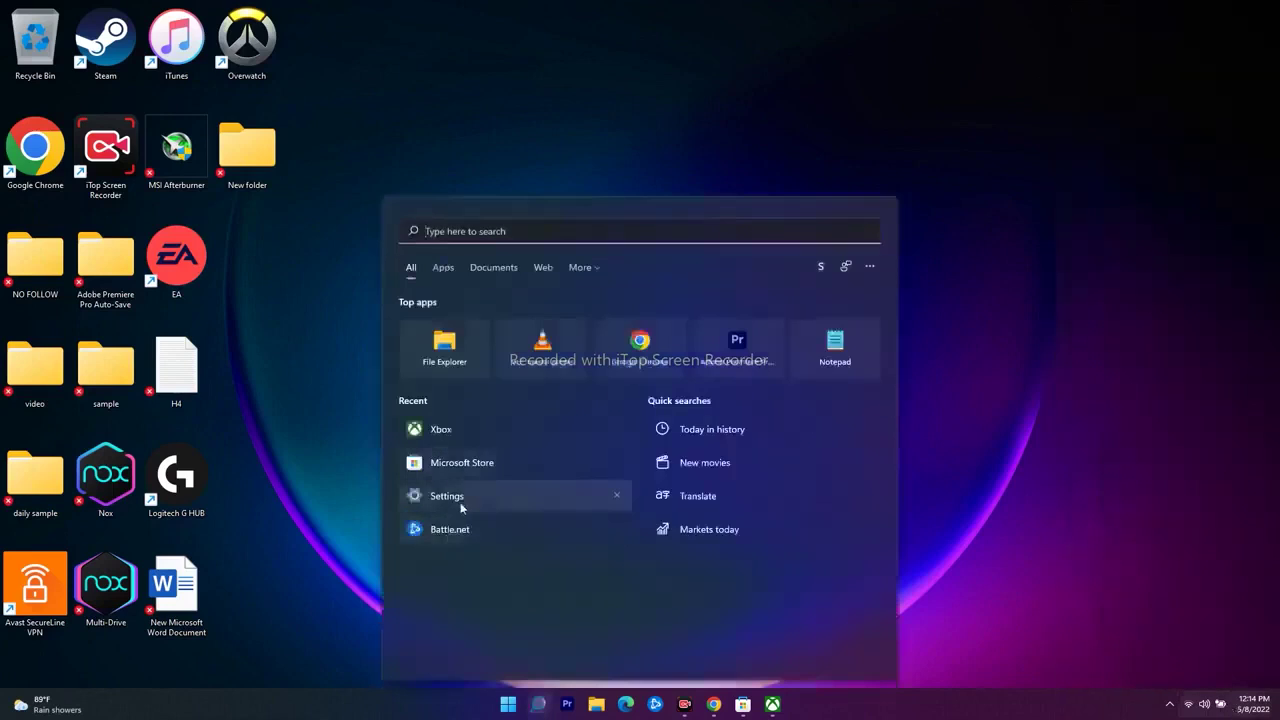
pyautogui.click(447, 496)
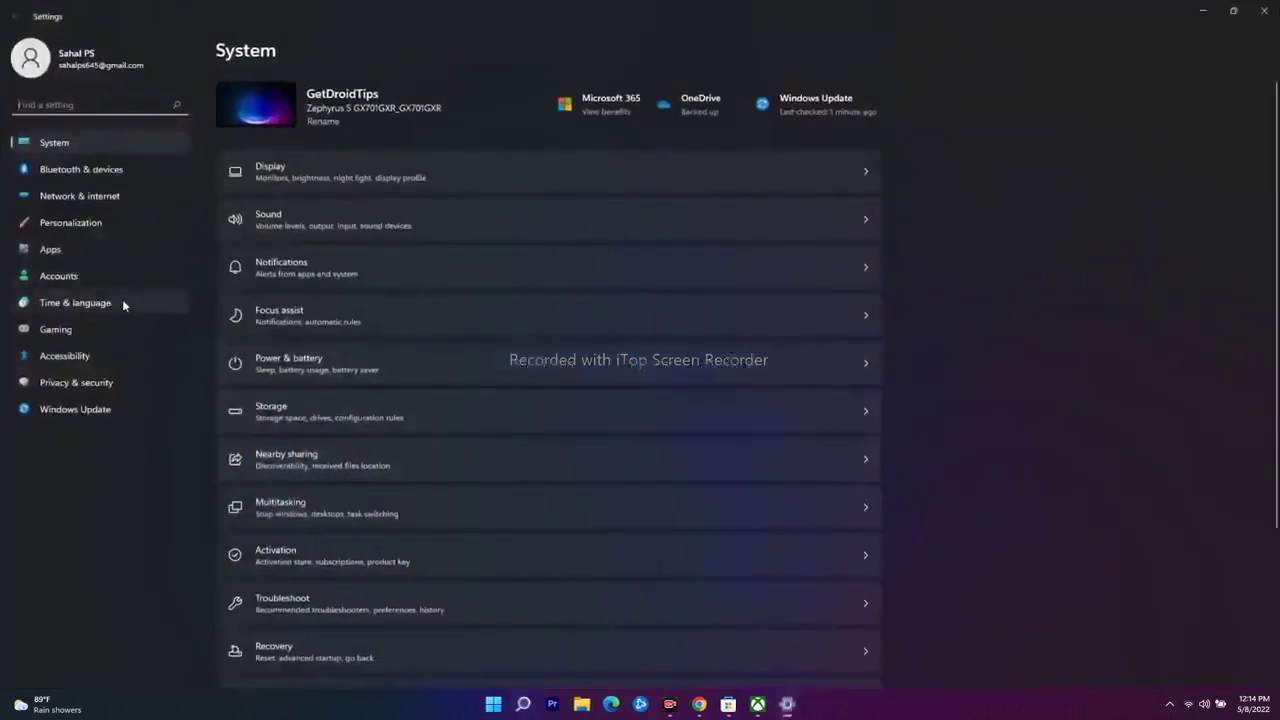
pyautogui.click(75, 302)
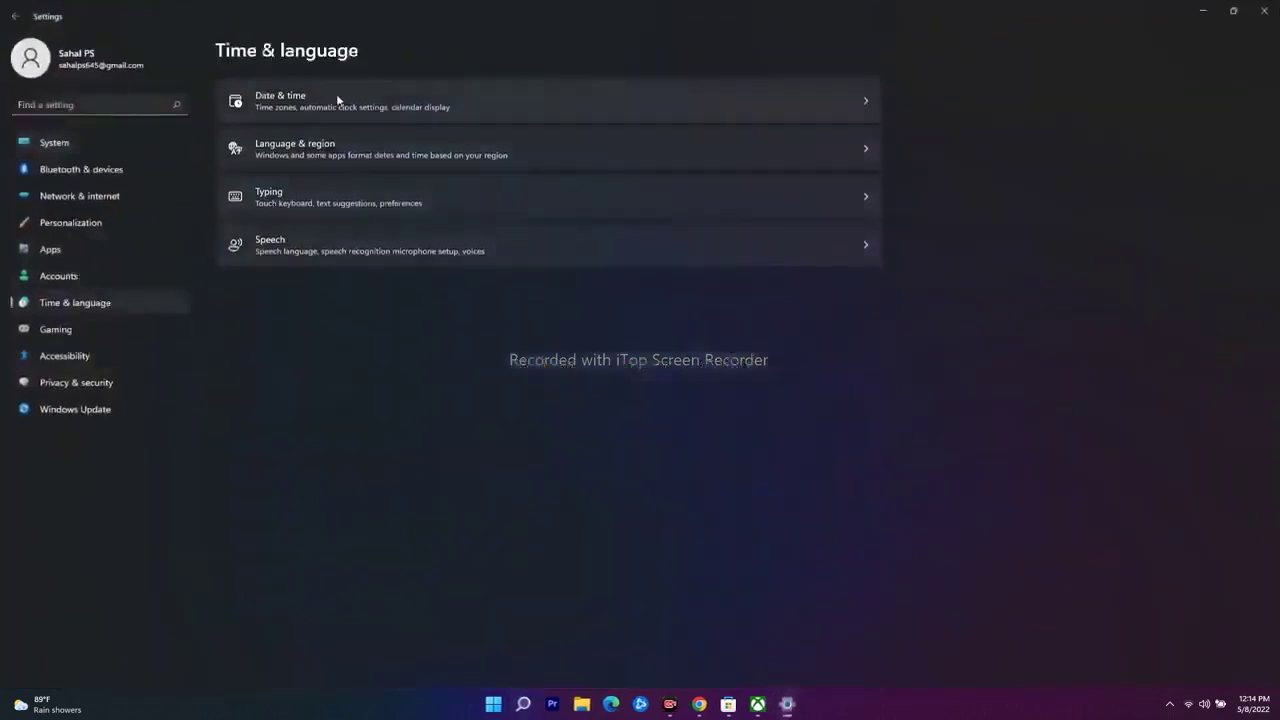
pyautogui.click(480, 96)
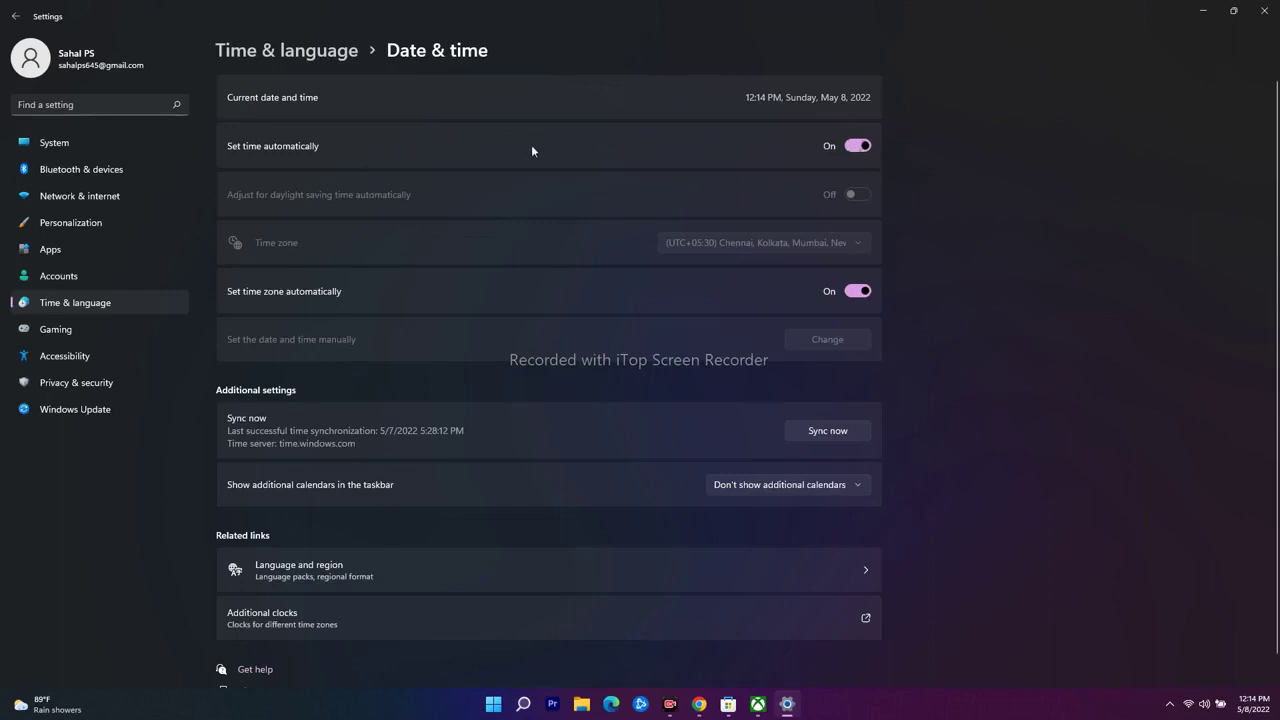
pyautogui.click(1264, 12)
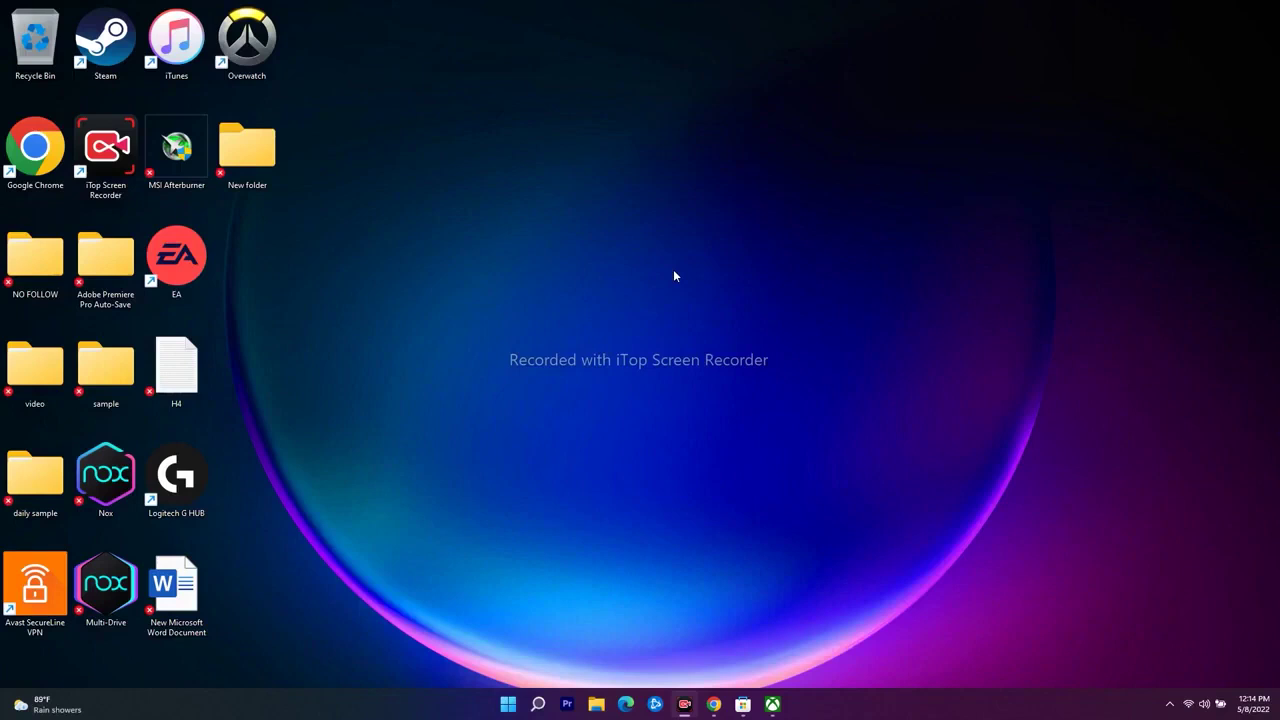
# Step: Switch between the Xbox app and the Microsoft Store to examine both as alternative sources for installing the game
pyautogui.click(772, 704)
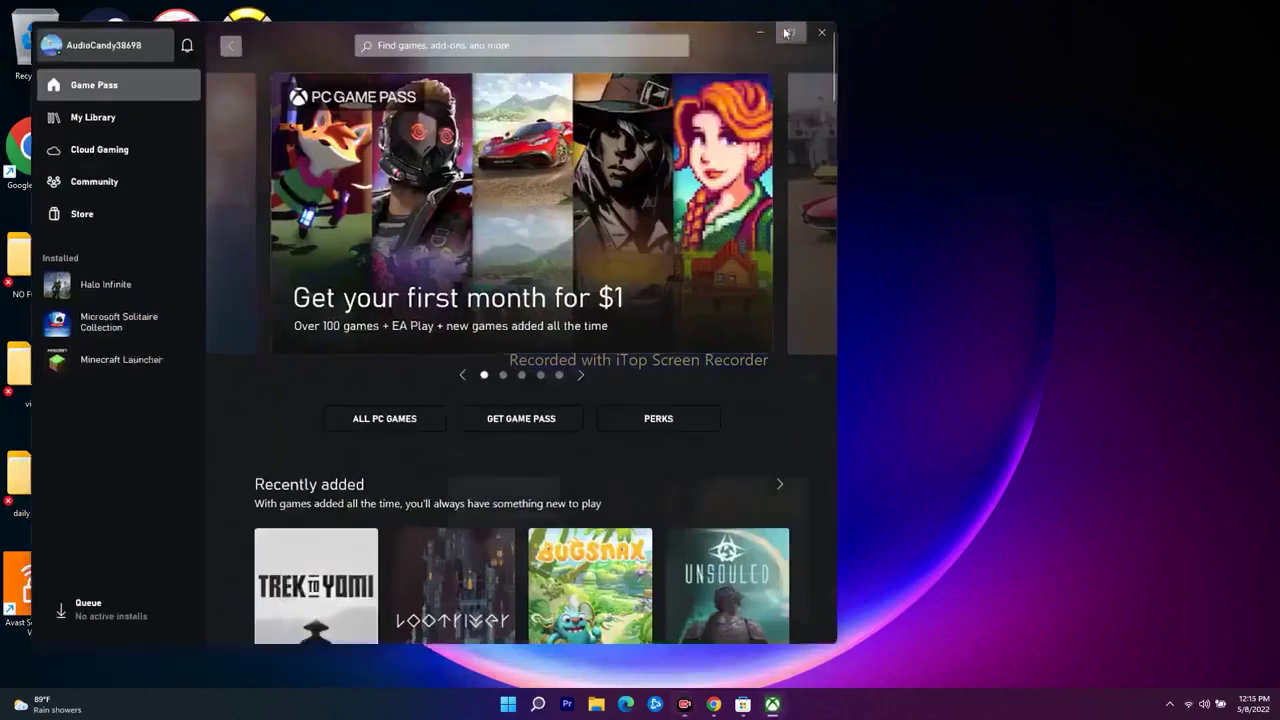
pyautogui.click(785, 33)
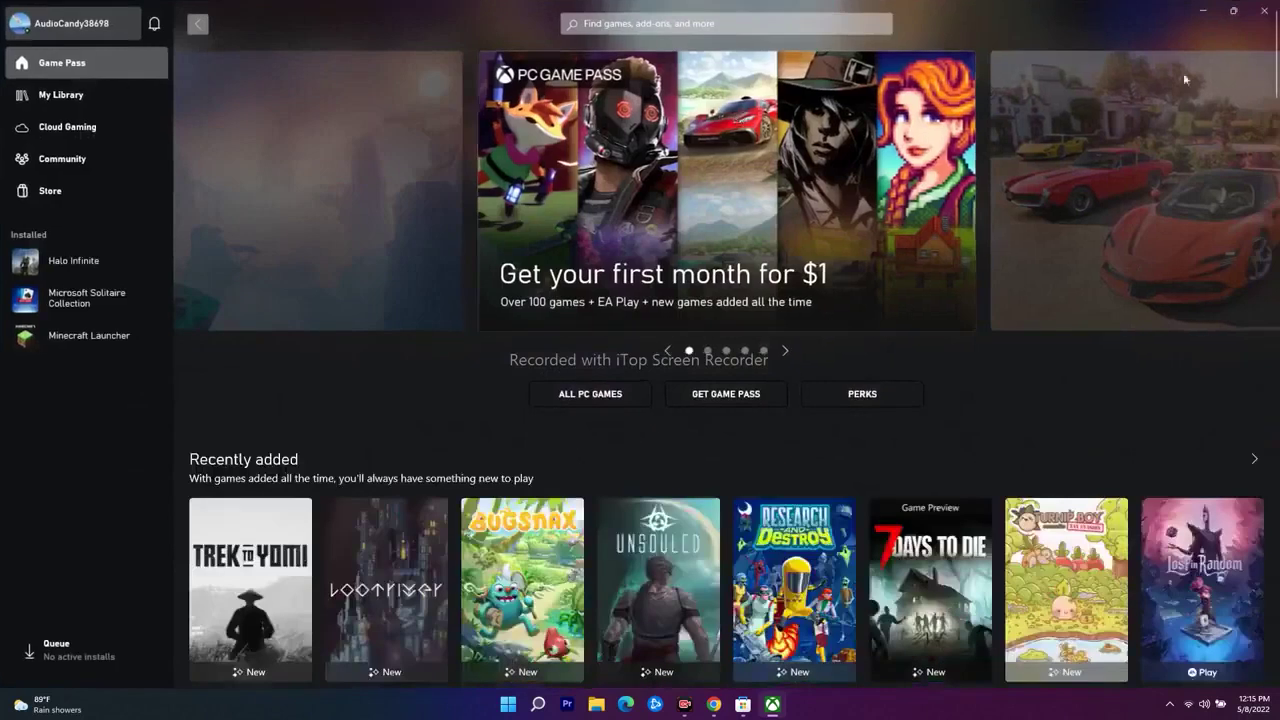
pyautogui.click(1207, 12)
pyautogui.click(742, 704)
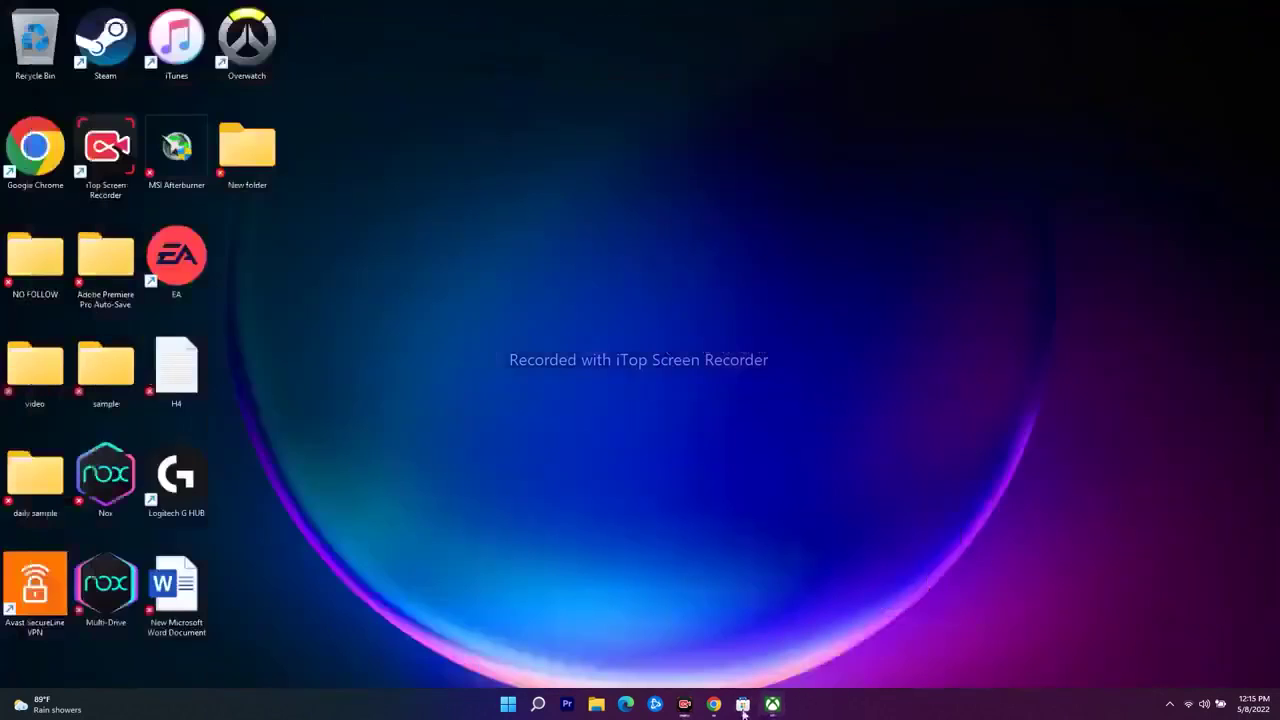
pyautogui.click(577, 14)
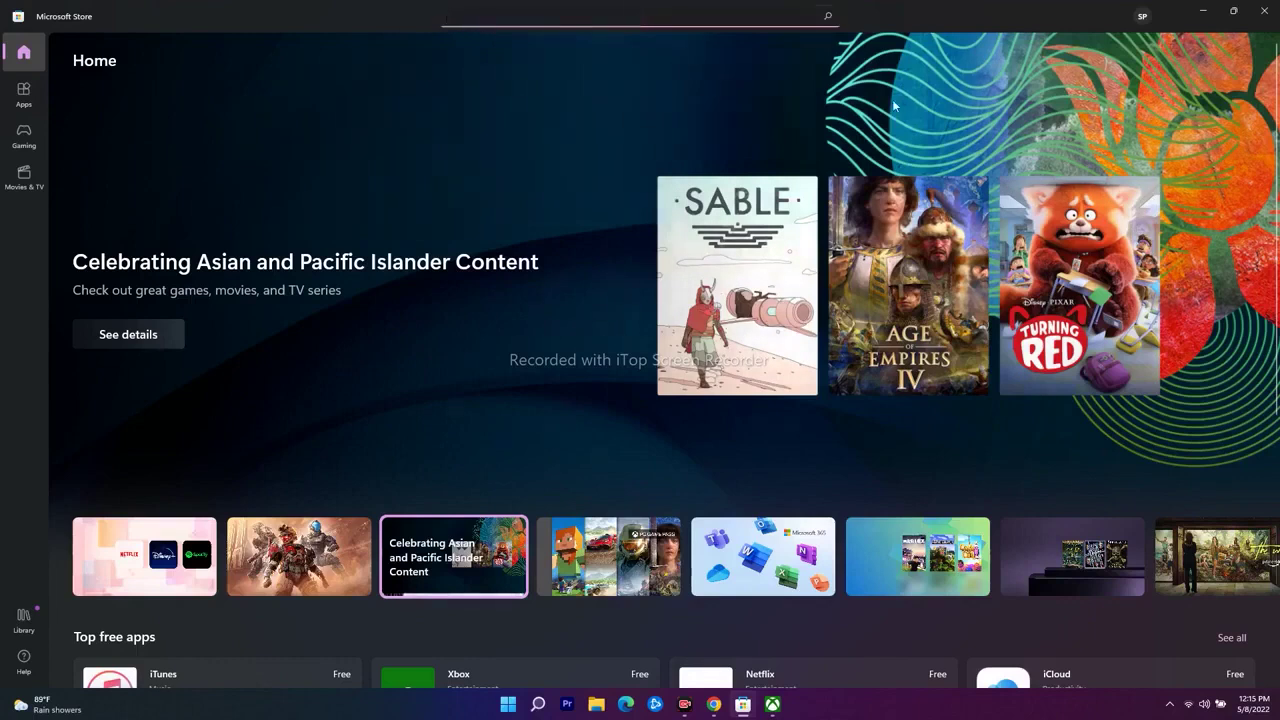
pyautogui.click(1203, 12)
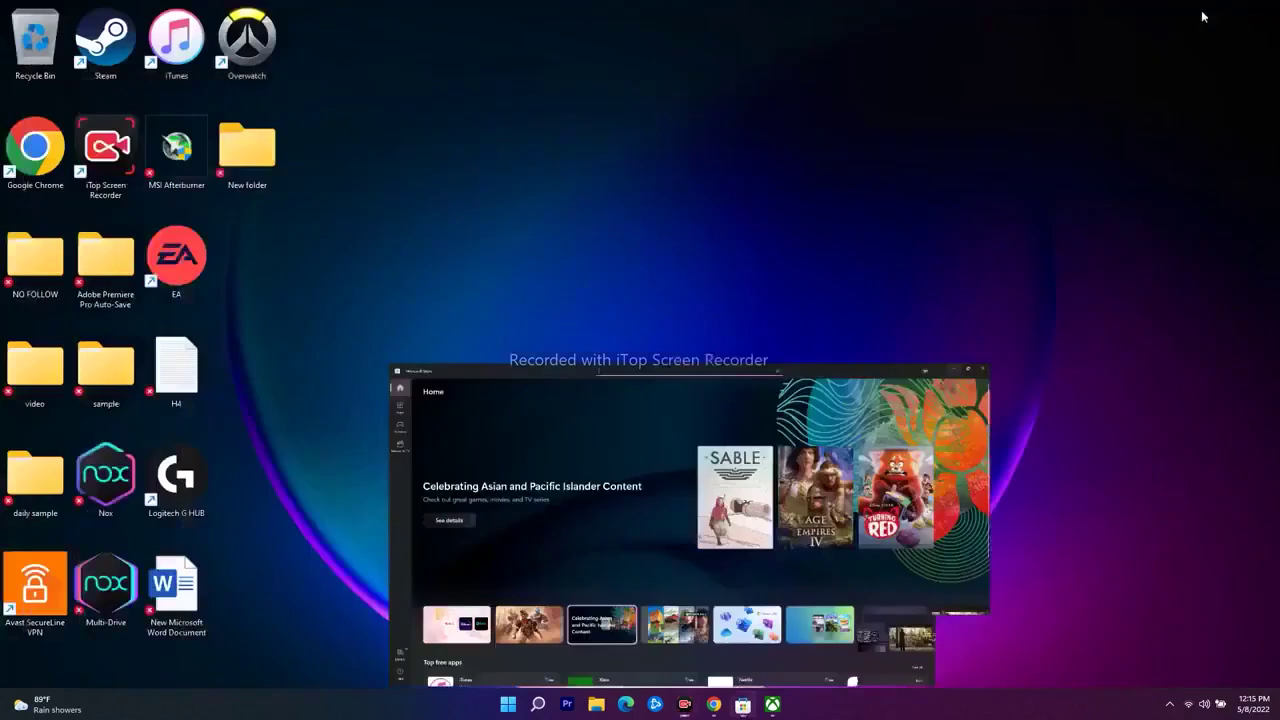
pyautogui.click(740, 706)
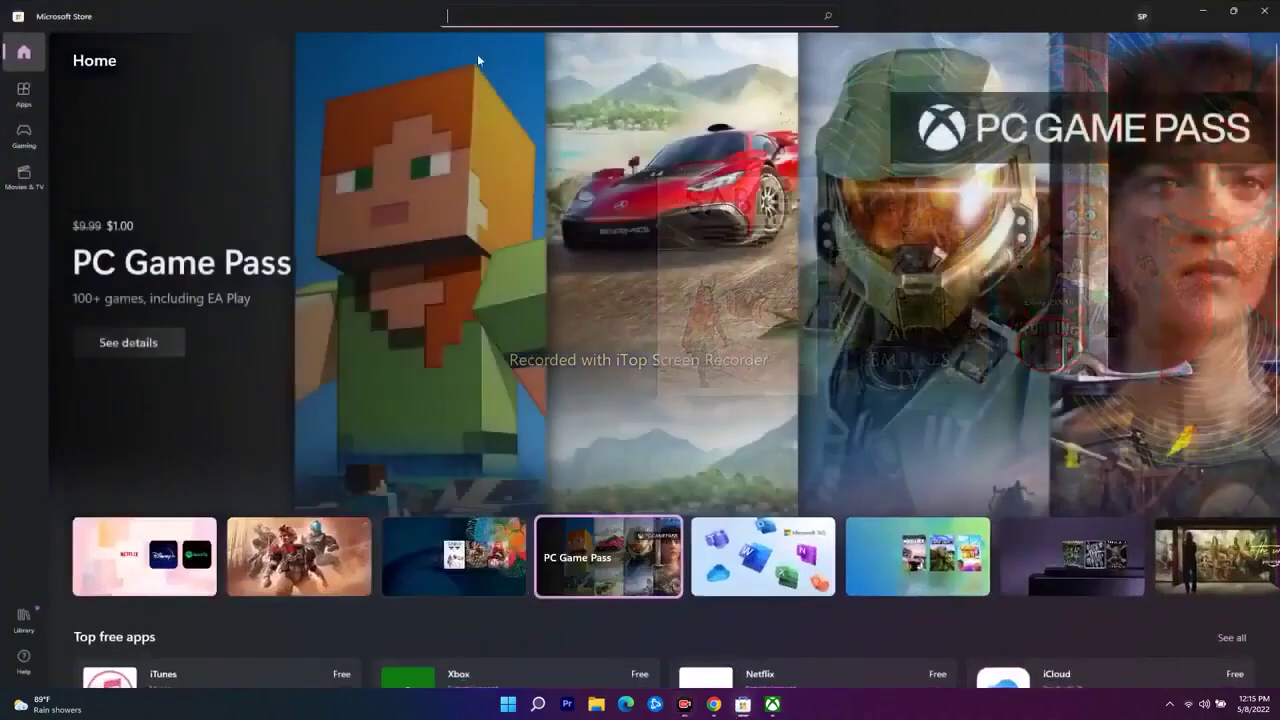
pyautogui.click(1203, 12)
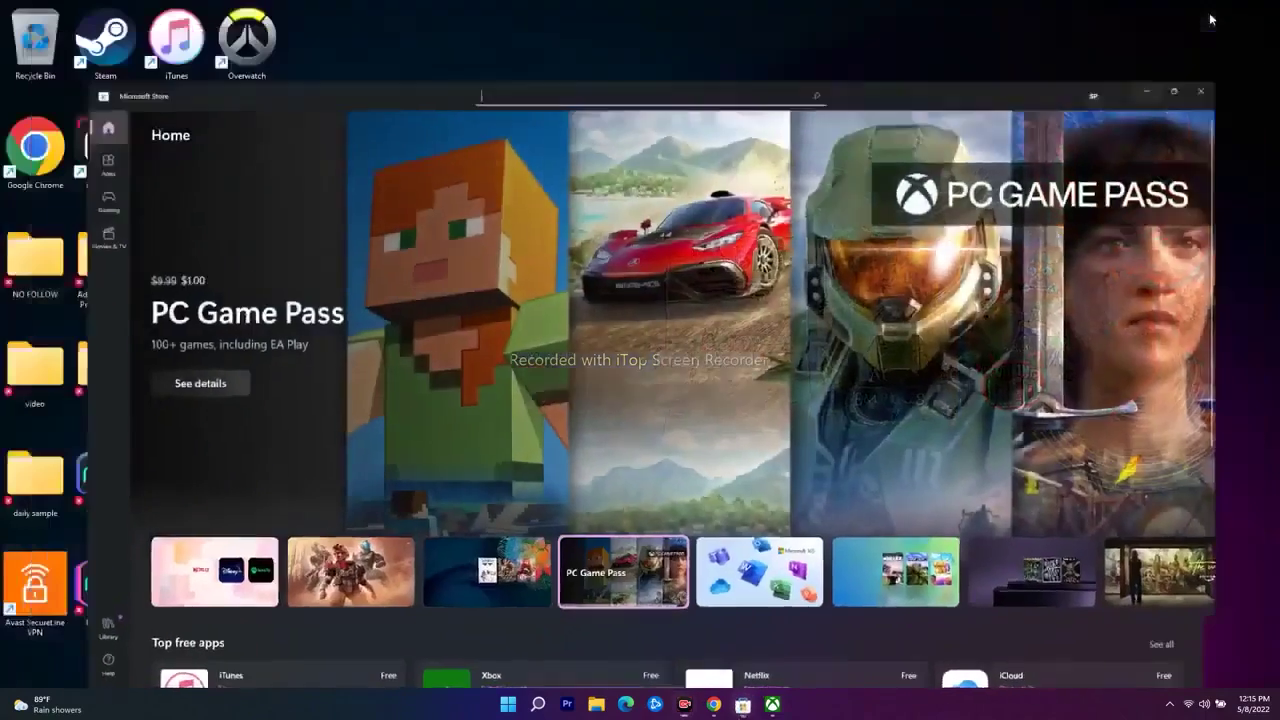
pyautogui.click(774, 705)
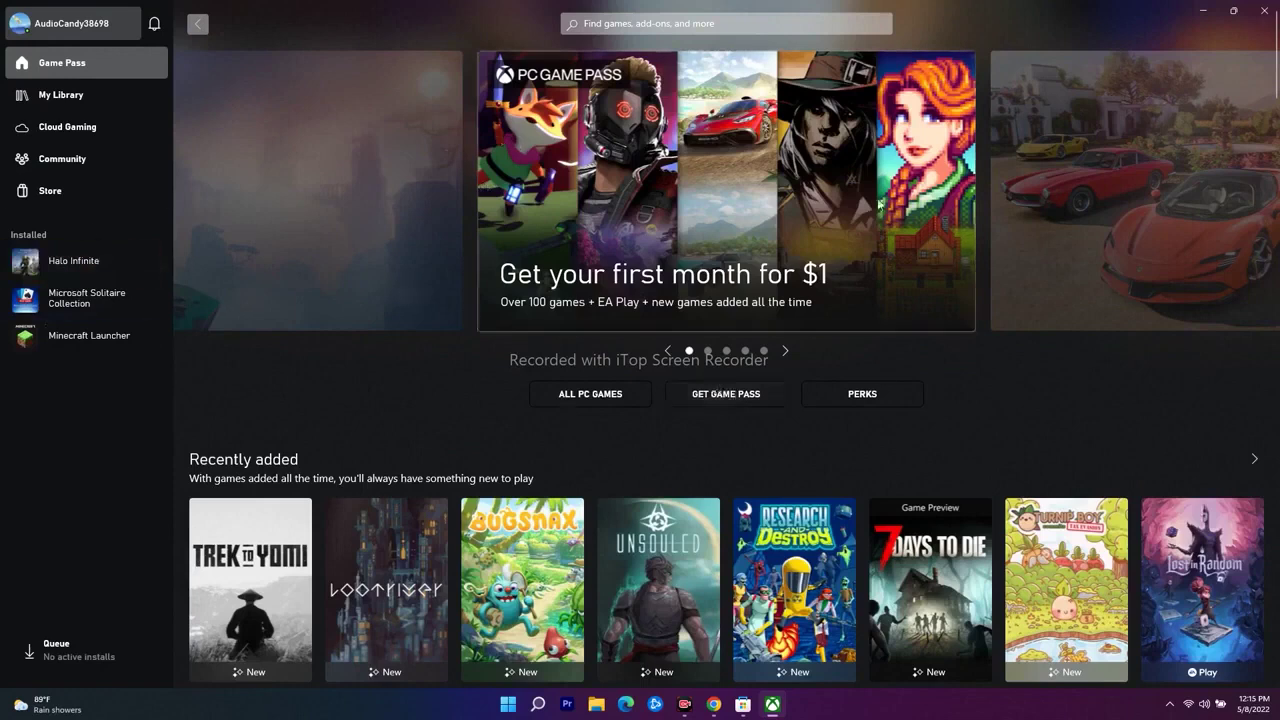
pyautogui.click(1203, 11)
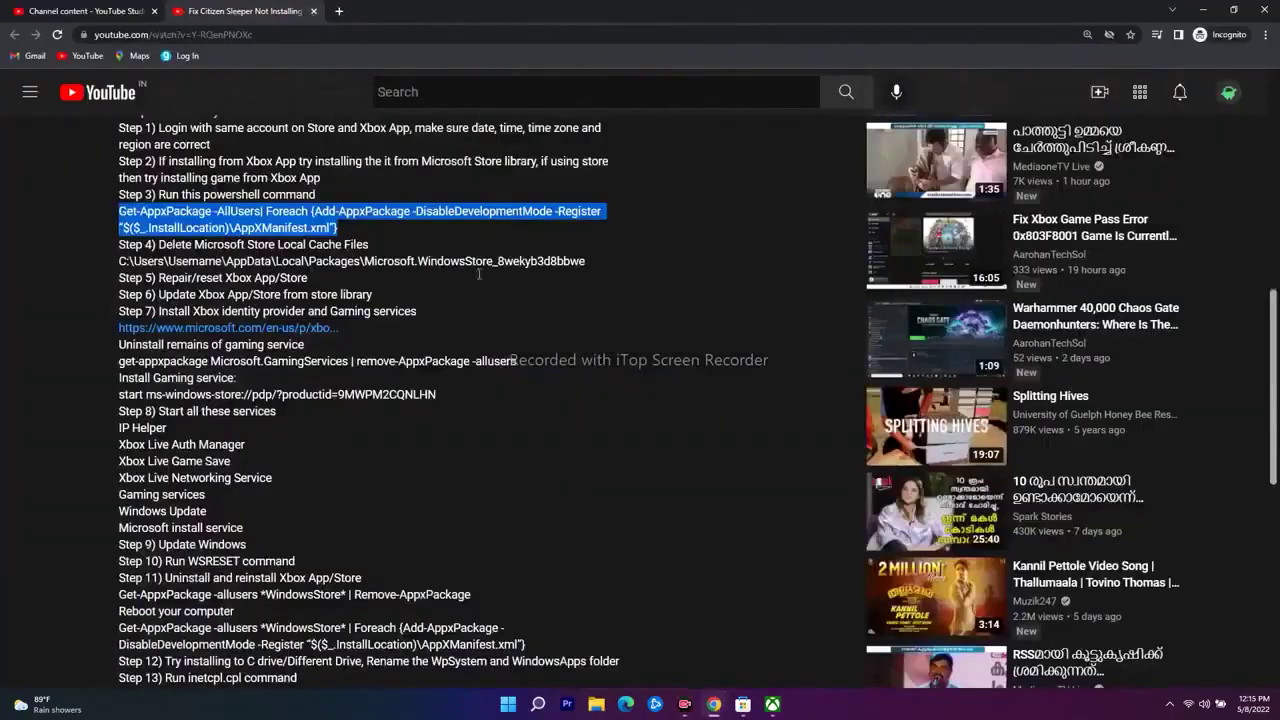
# Step: Copy the Step 3 Get-AppxPackage PowerShell command from the YouTube video description in Chrome, then minimize the browser
pyautogui.click(363, 229)
pyautogui.moveTo(363, 229); pyautogui.dragTo(108, 214)
pyautogui.rightClick(147, 213)
pyautogui.click(175, 228)
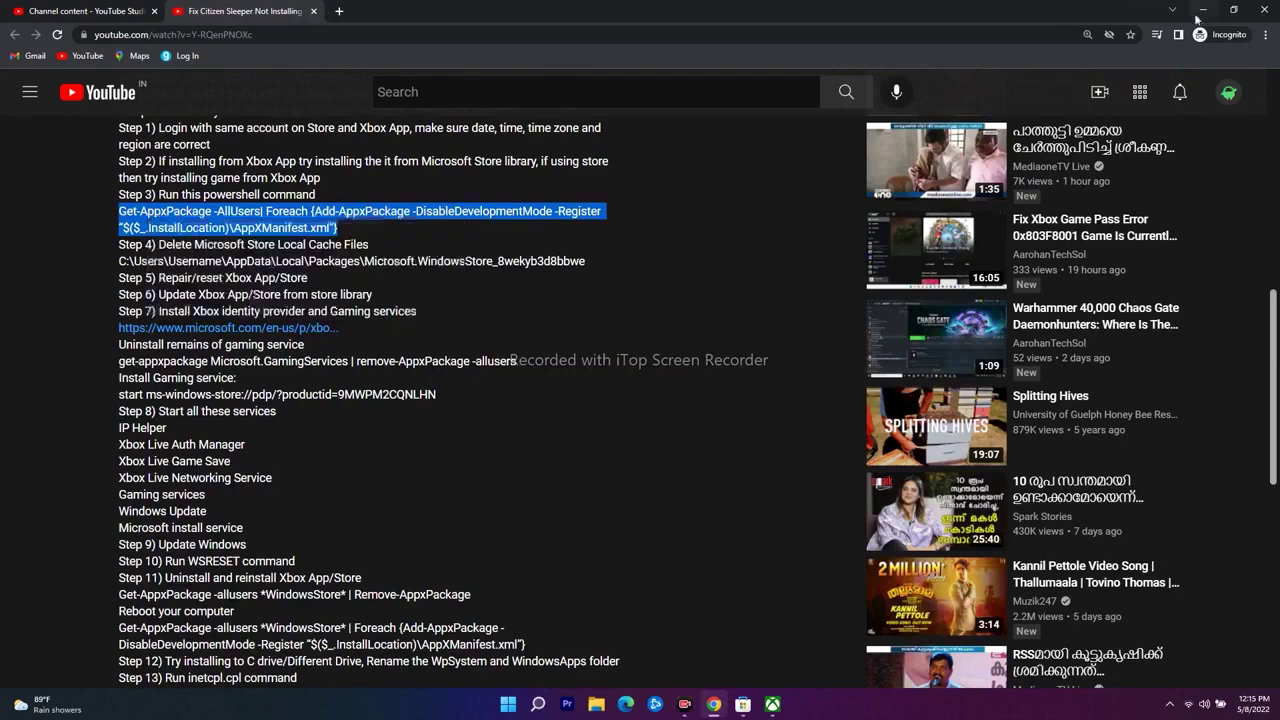
pyautogui.click(1204, 11)
# Step: Open Windows PowerShell as administrator and run the copied Get-AppxPackage -AllUsers command that re-registers all app packages
pyautogui.click(538, 704)
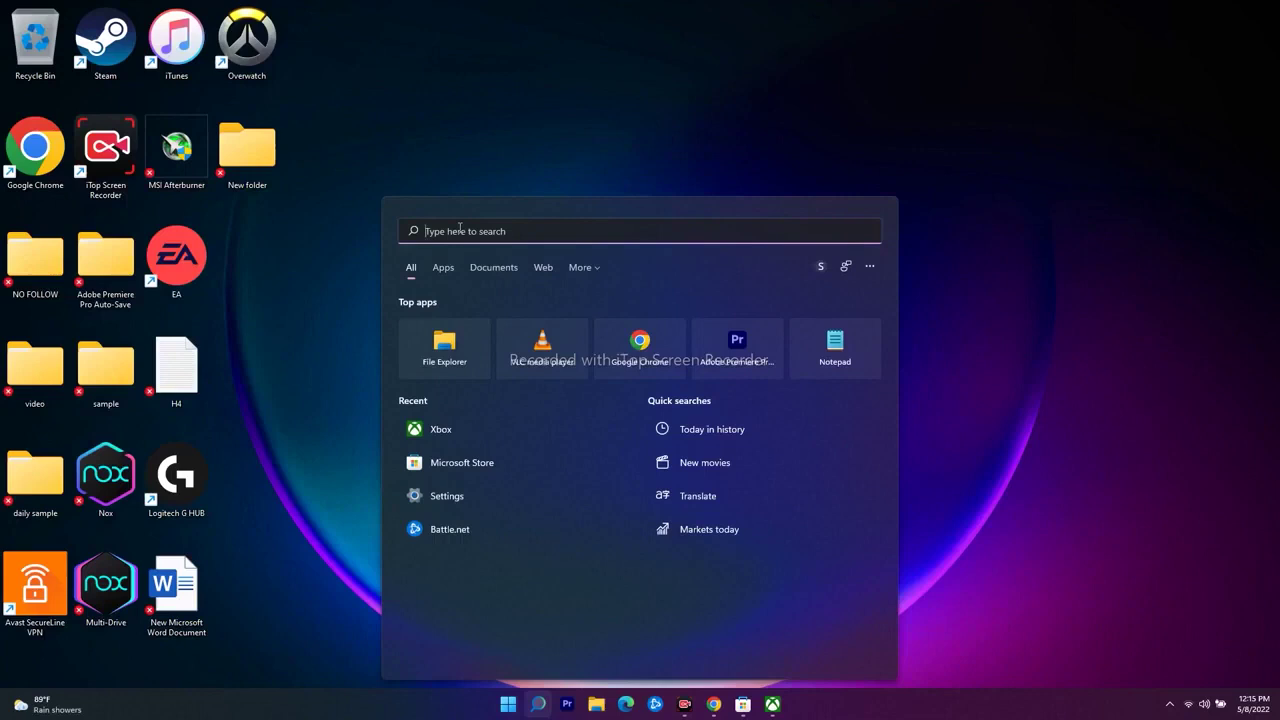
pyautogui.write('windows PowerShell')
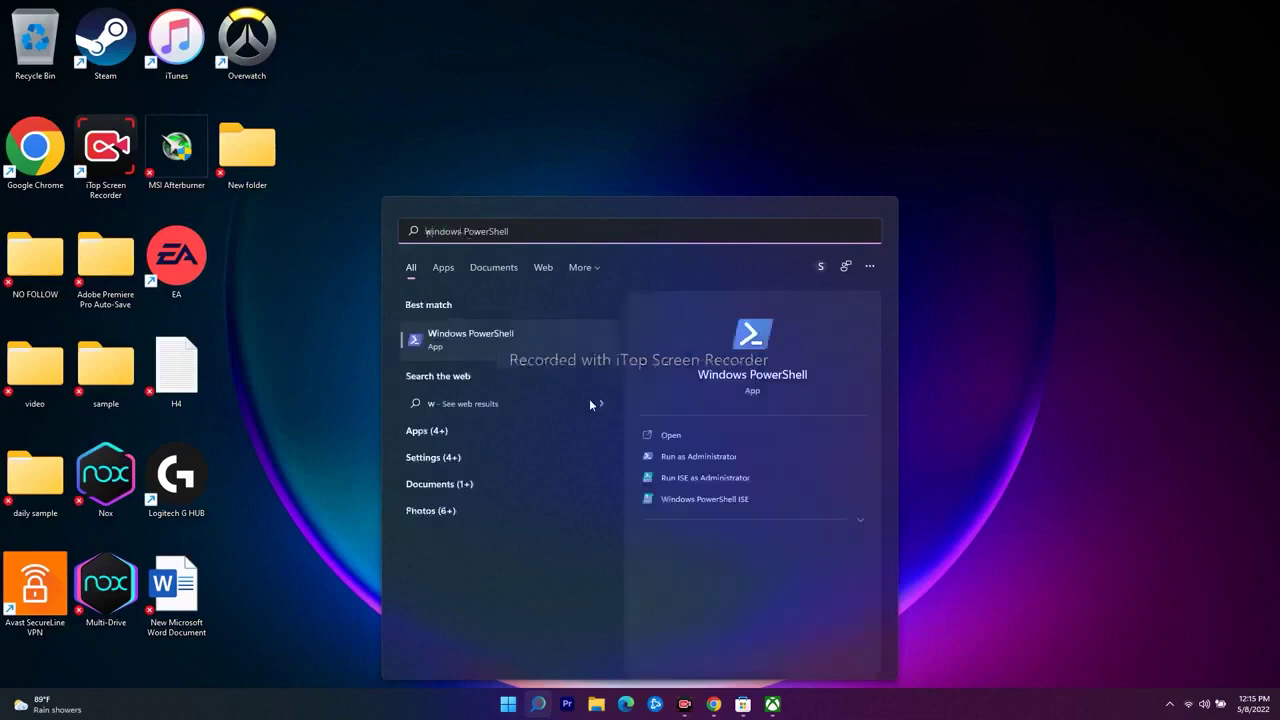
pyautogui.click(683, 457)
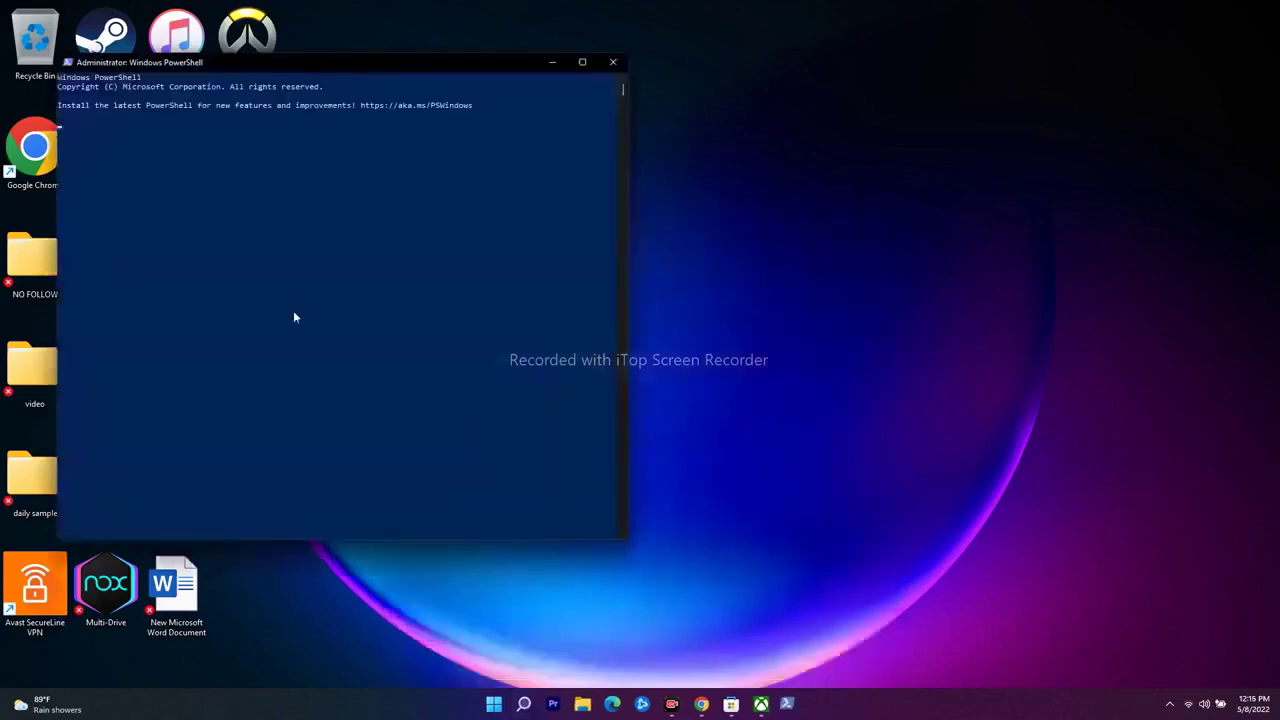
pyautogui.hotkey('ctrl', 'v')
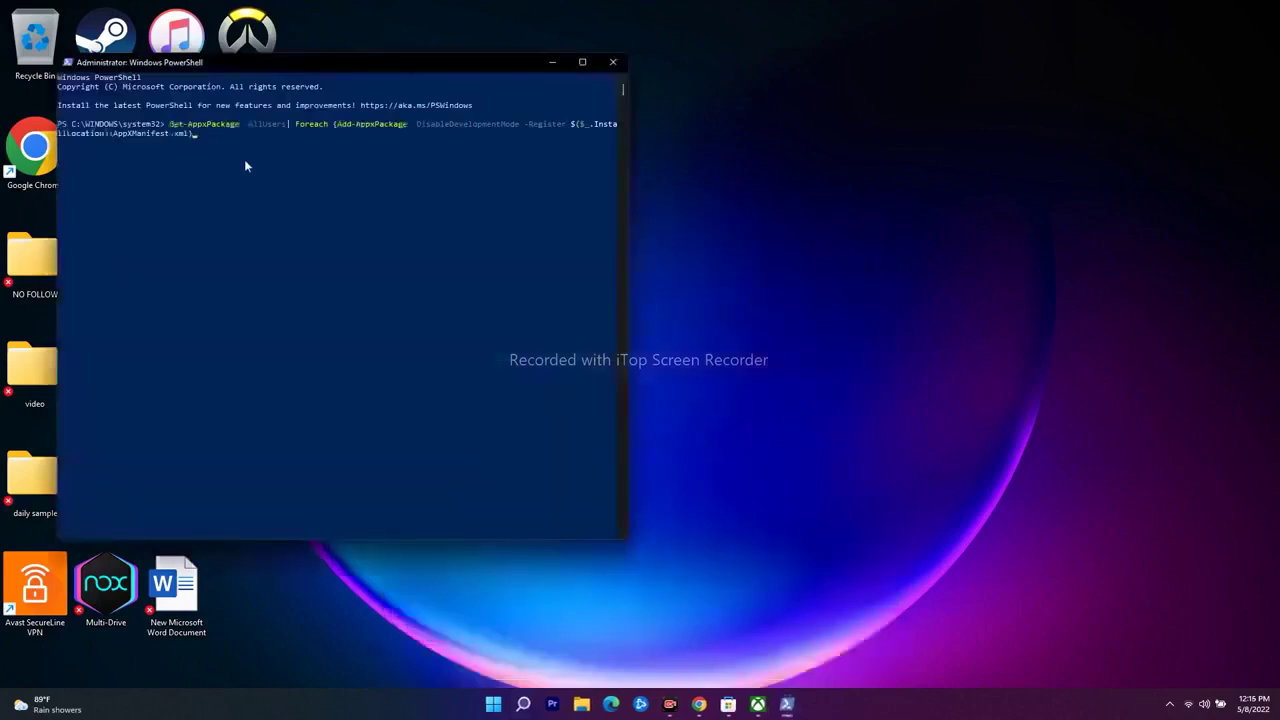
pyautogui.press('Return')
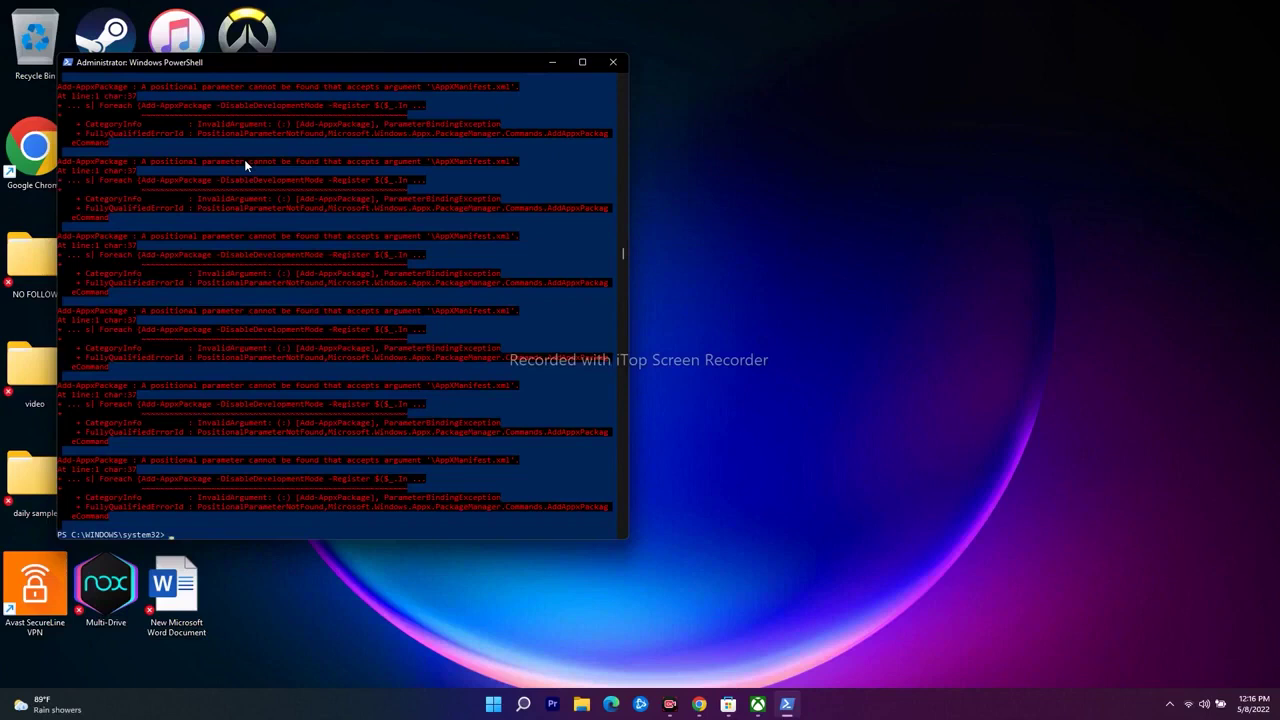
# Step: Close the administrator Windows PowerShell window and return to the desktop
pyautogui.click(612, 64)
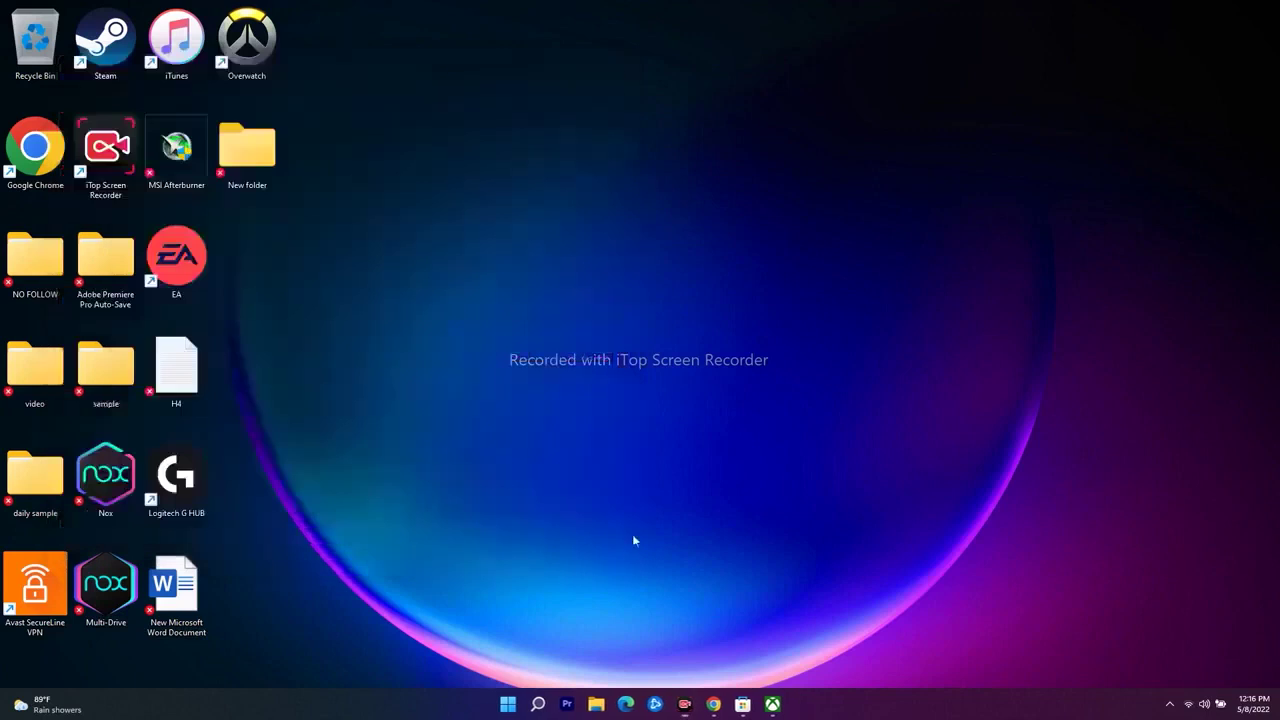
pyautogui.click(507, 704)
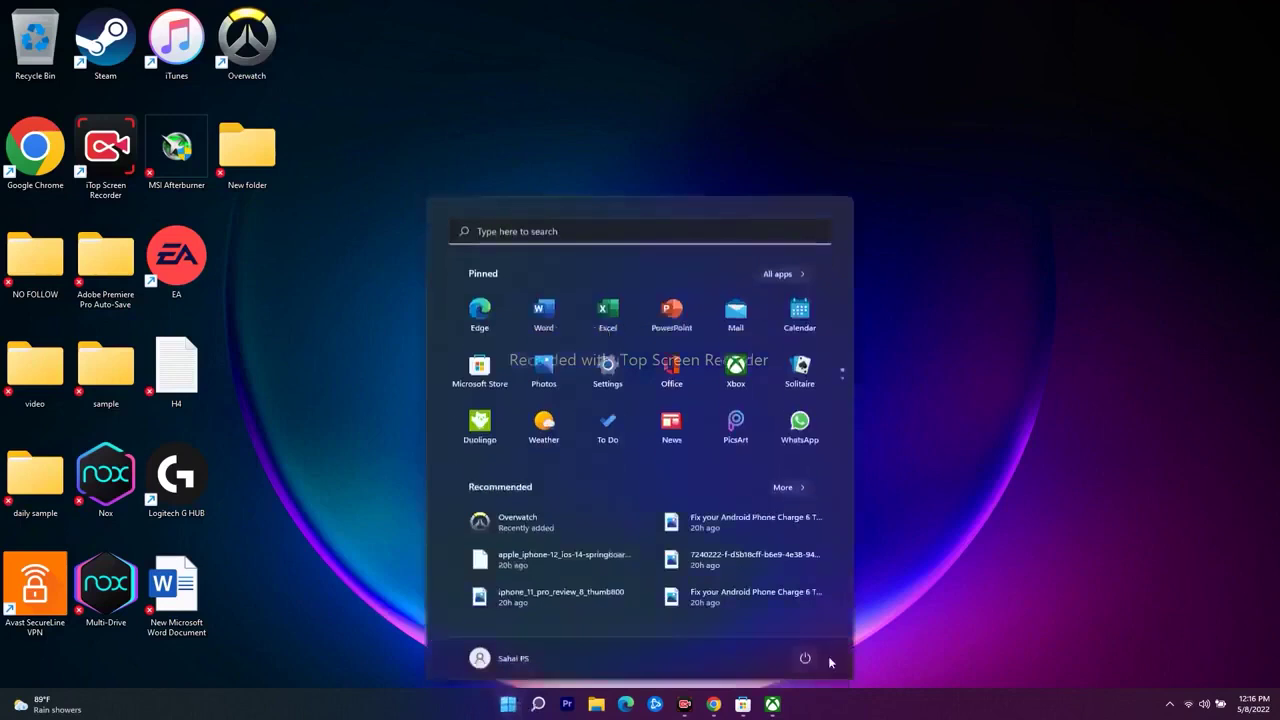
pyautogui.click(951, 570)
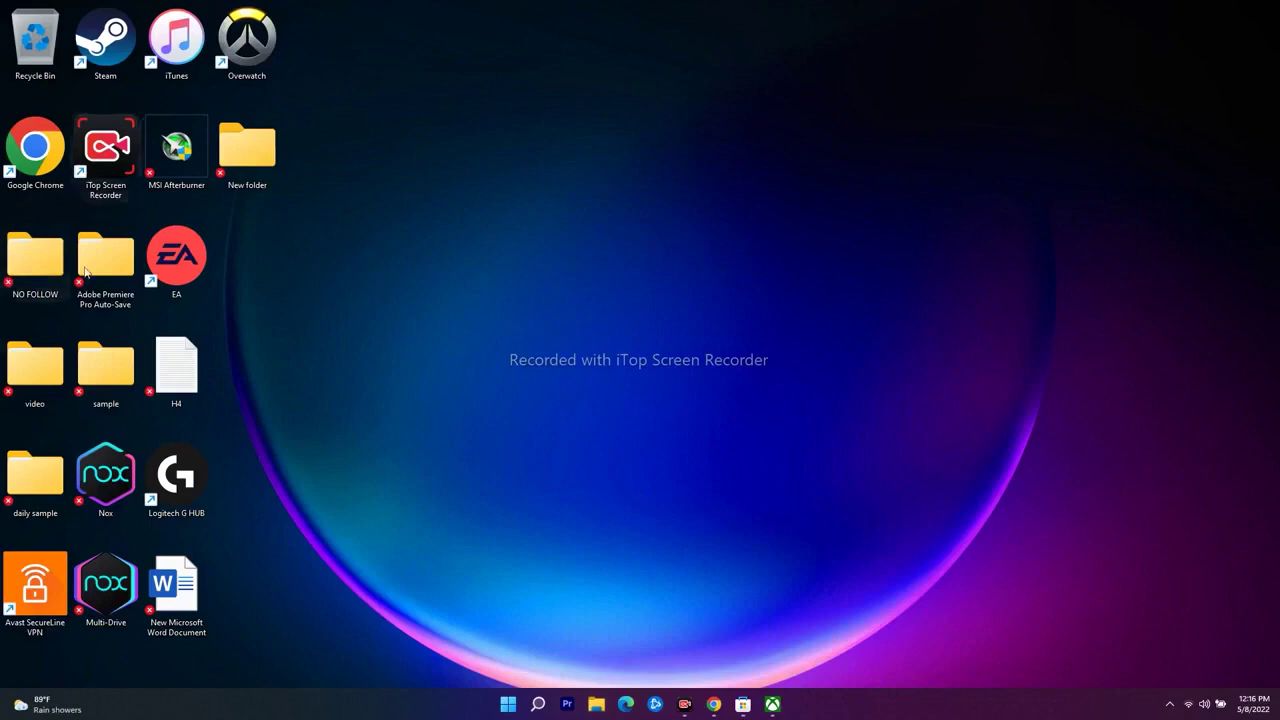
# Step: Open File Explorer and go to the AppData folder inside the user's profile folder under Users on the OS (C:) drive
pyautogui.press('super+e')
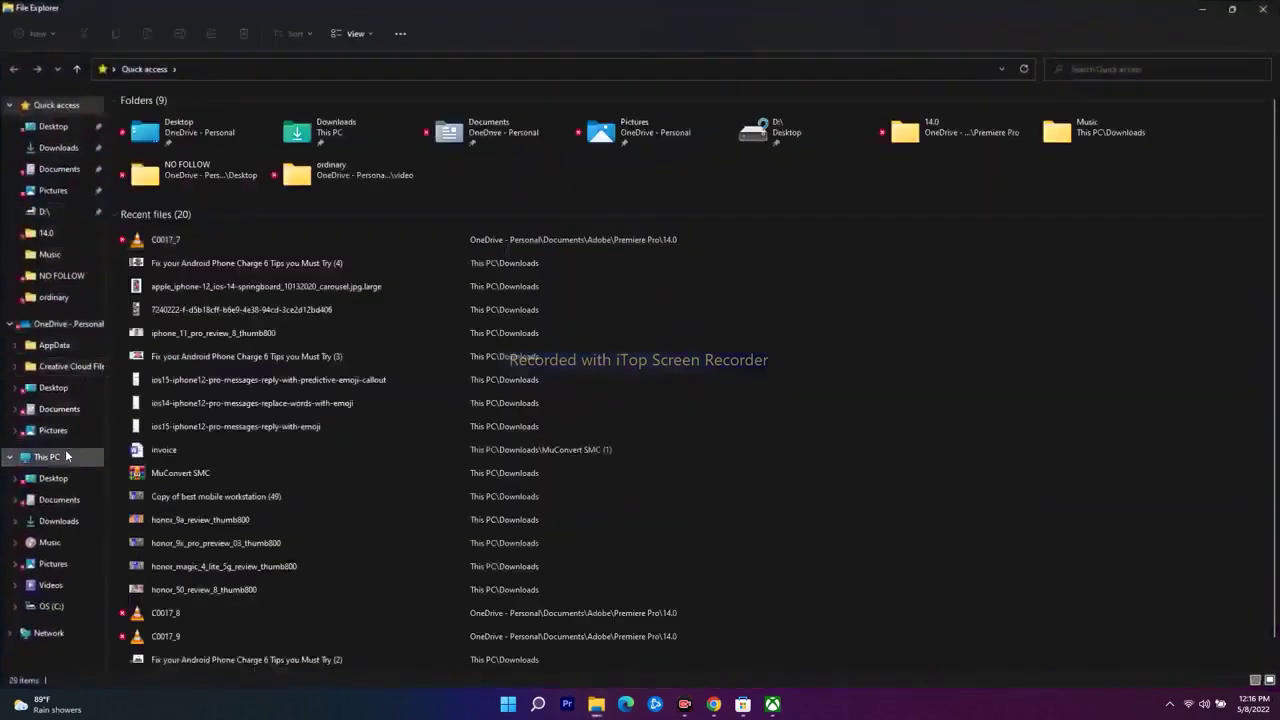
pyautogui.click(66, 456)
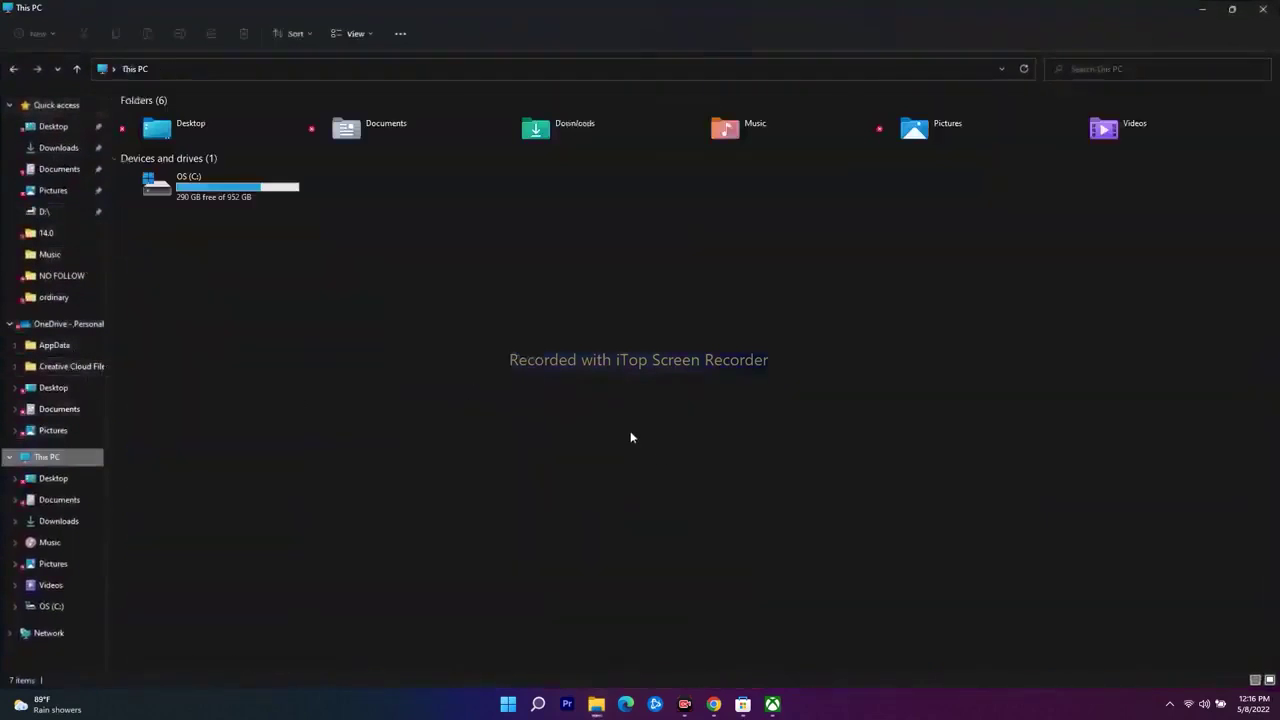
pyautogui.doubleClick(222, 193)
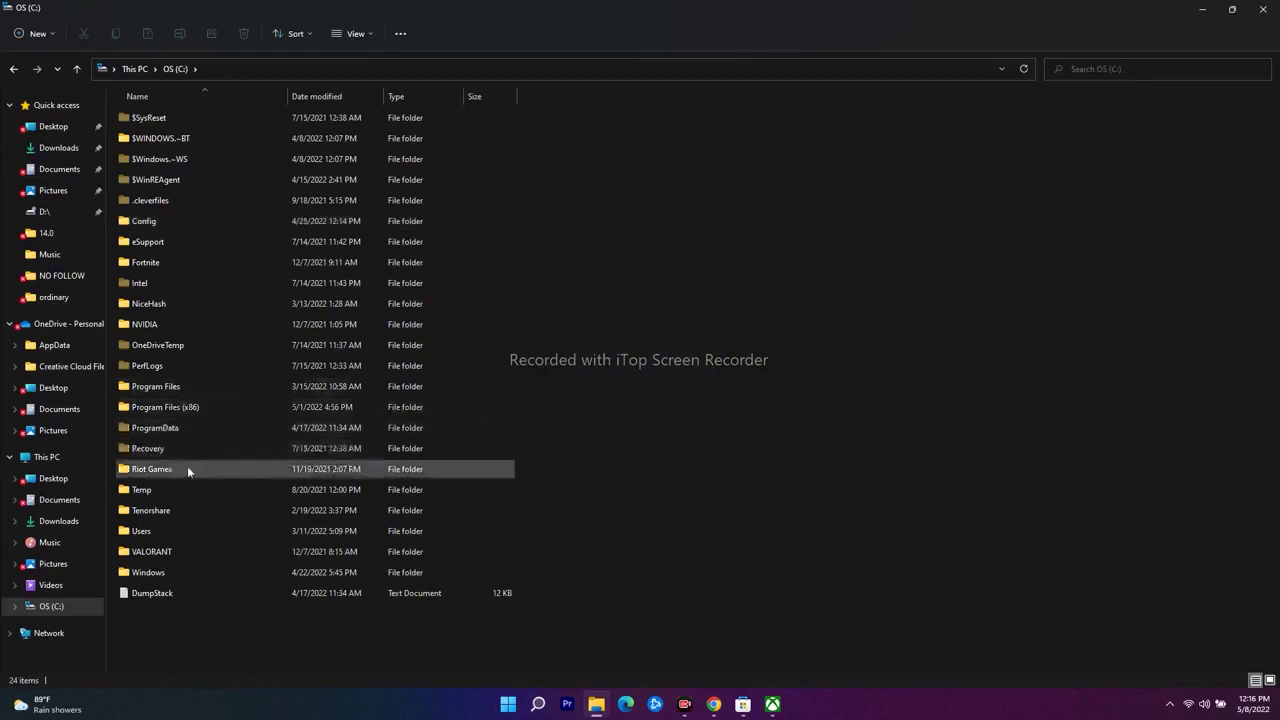
pyautogui.doubleClick(142, 533)
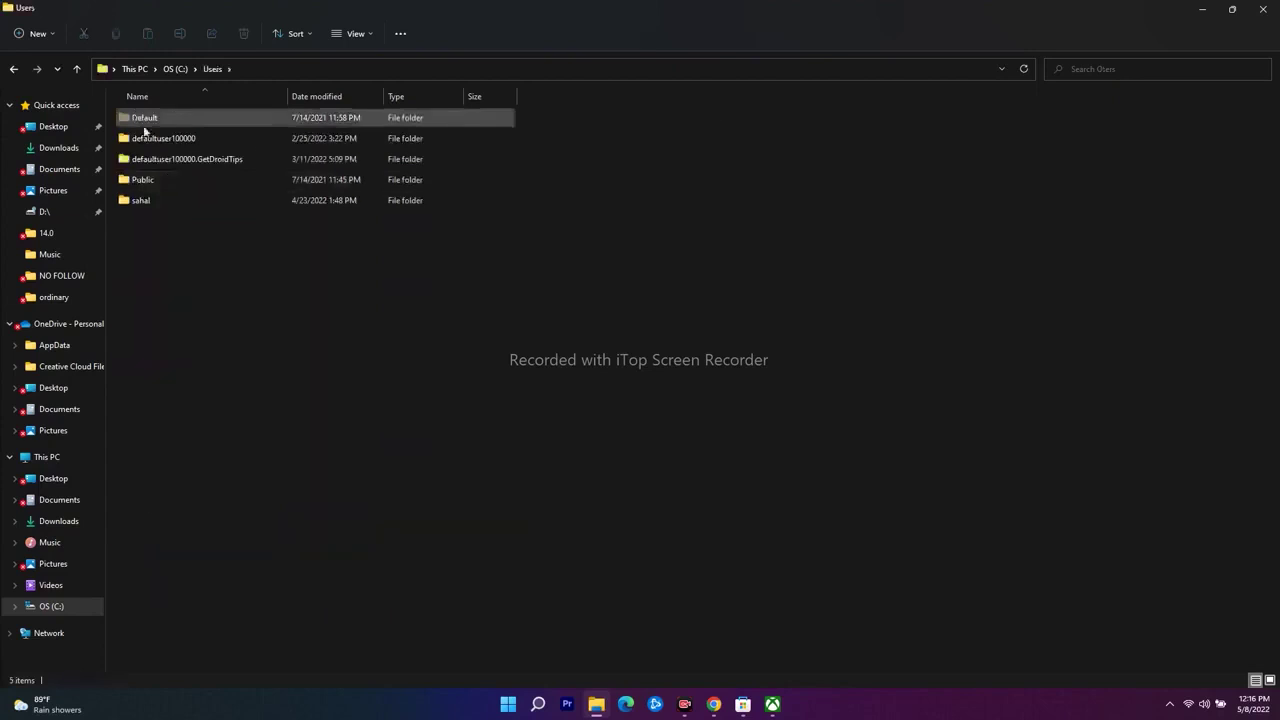
pyautogui.doubleClick(143, 203)
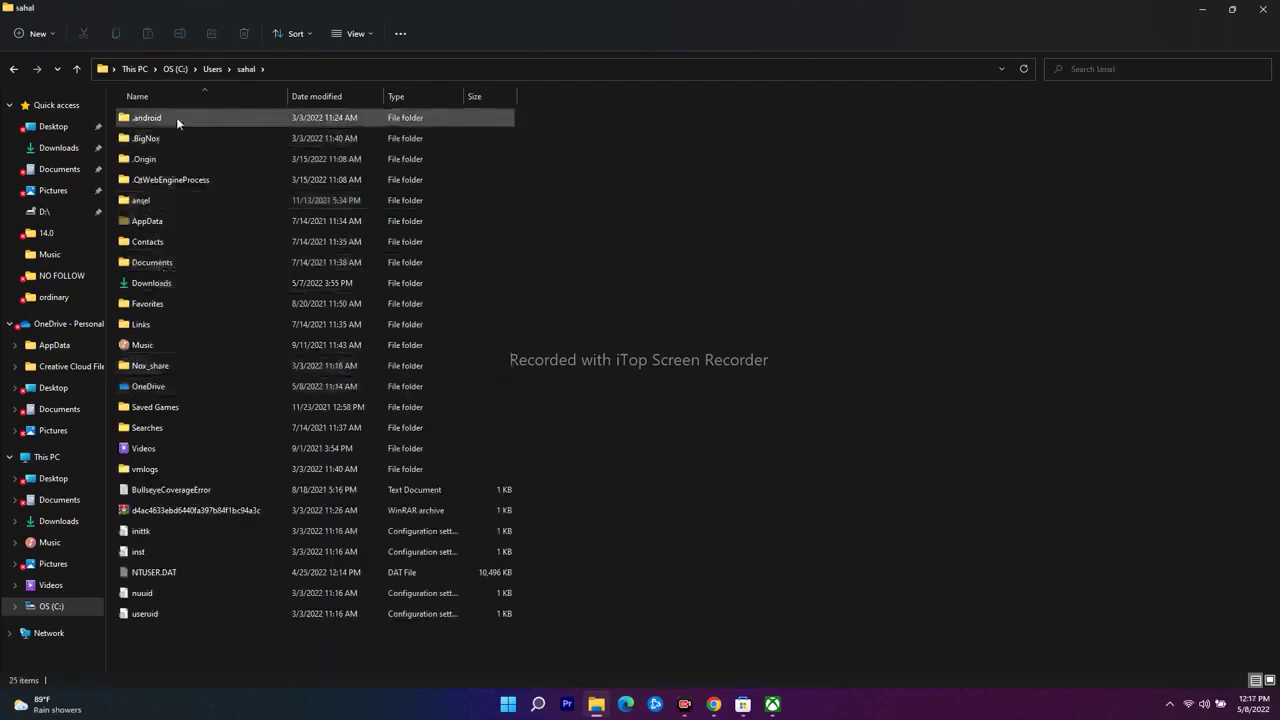
pyautogui.doubleClick(152, 224)
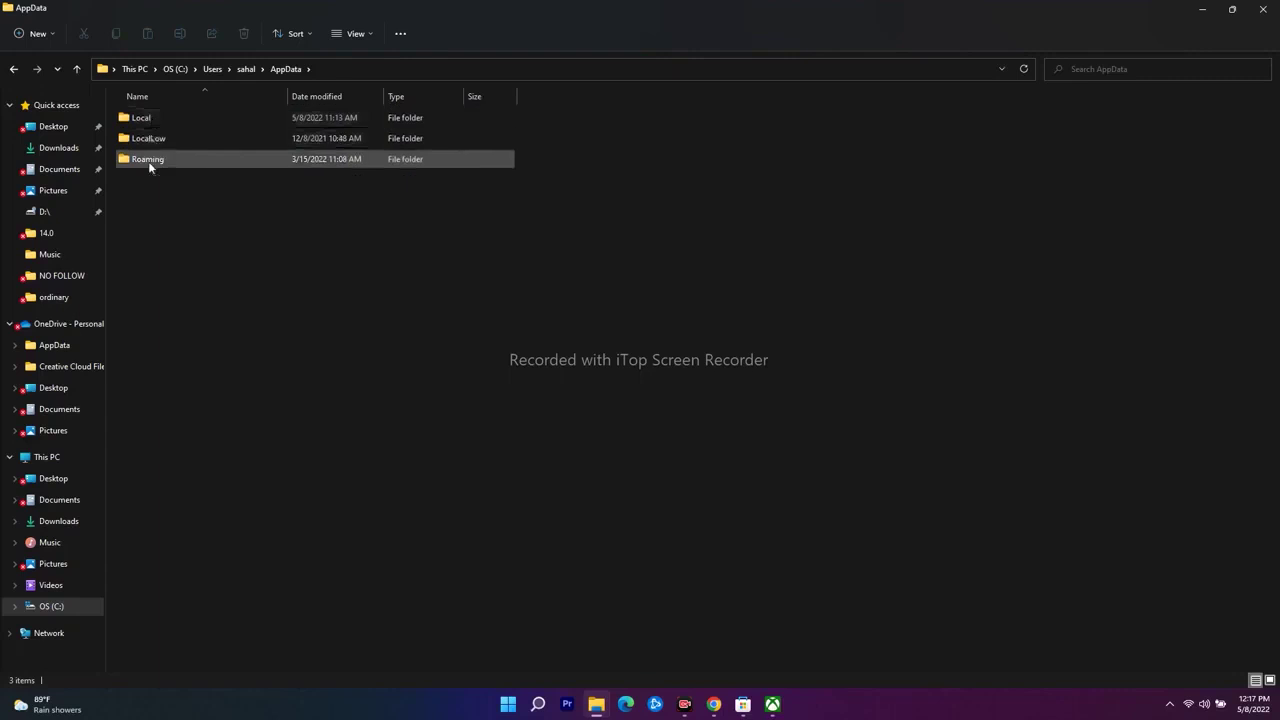
# Step: Examine the contents of the Local, LocalLow and Roaming folders, returning to AppData after each one
pyautogui.doubleClick(155, 119)
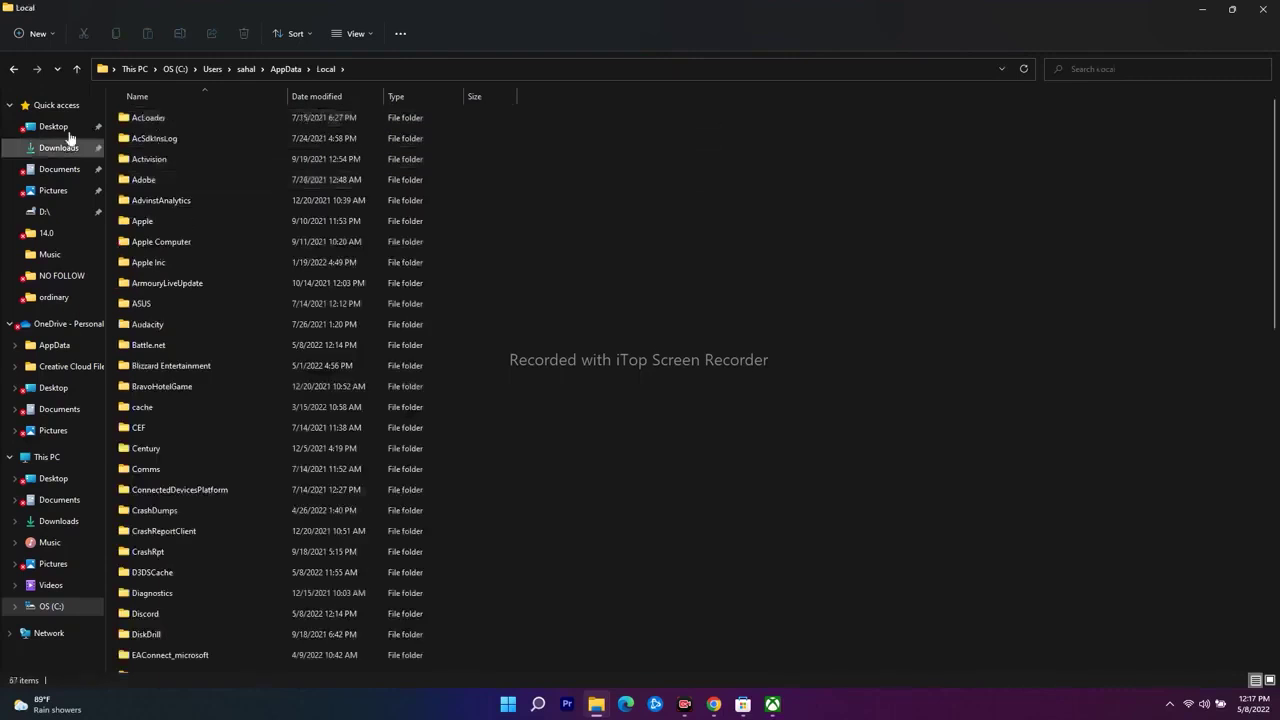
pyautogui.click(13, 68)
pyautogui.doubleClick(157, 140)
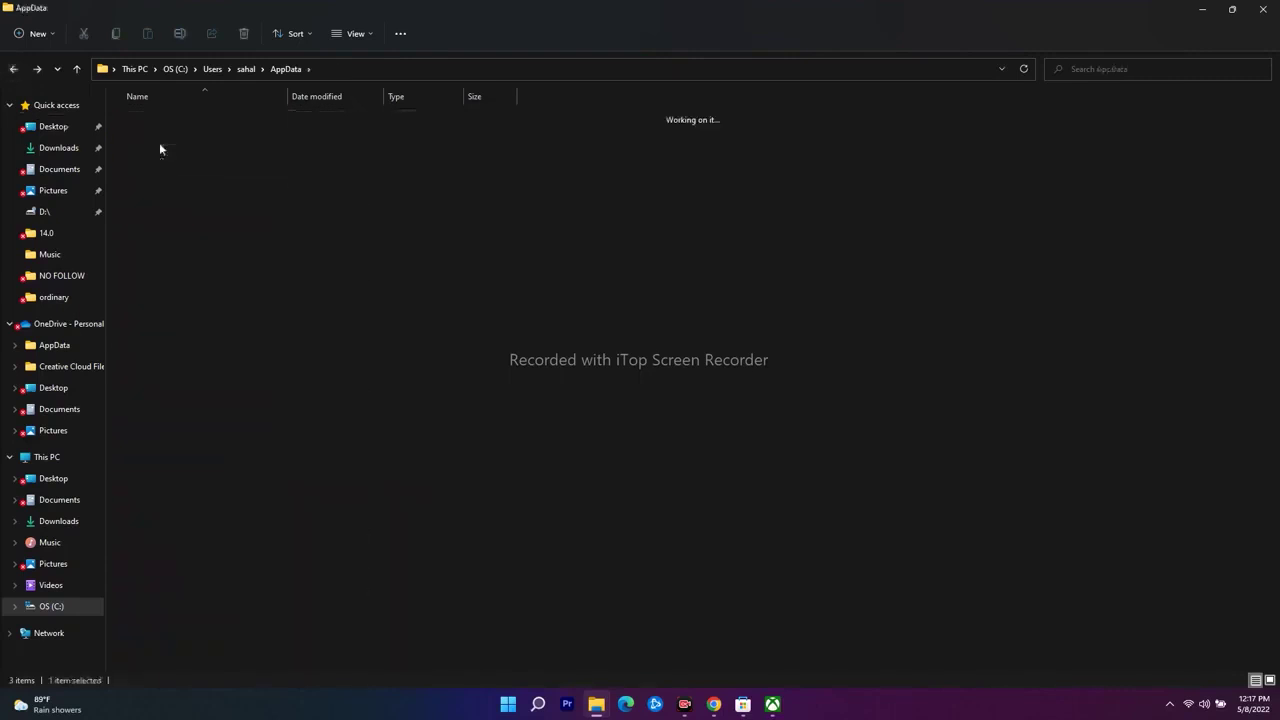
pyautogui.doubleClick(159, 181)
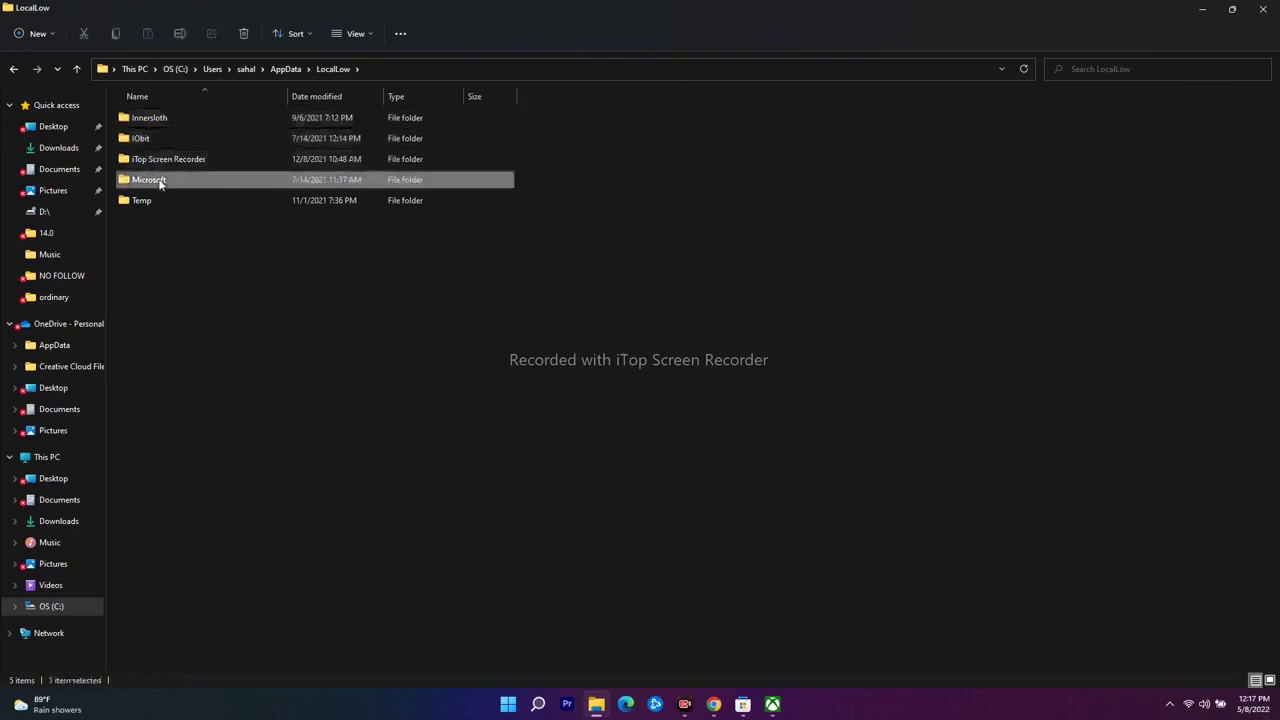
pyautogui.click(13, 68)
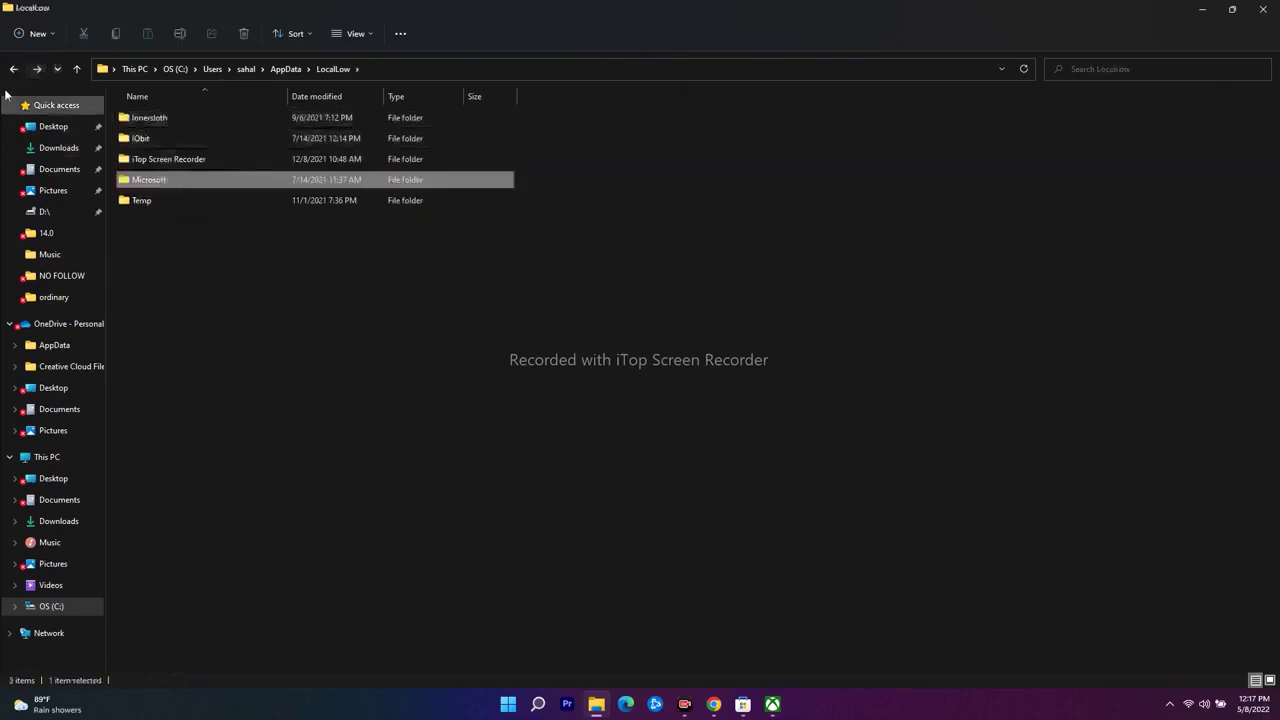
pyautogui.click(13, 68)
pyautogui.doubleClick(160, 160)
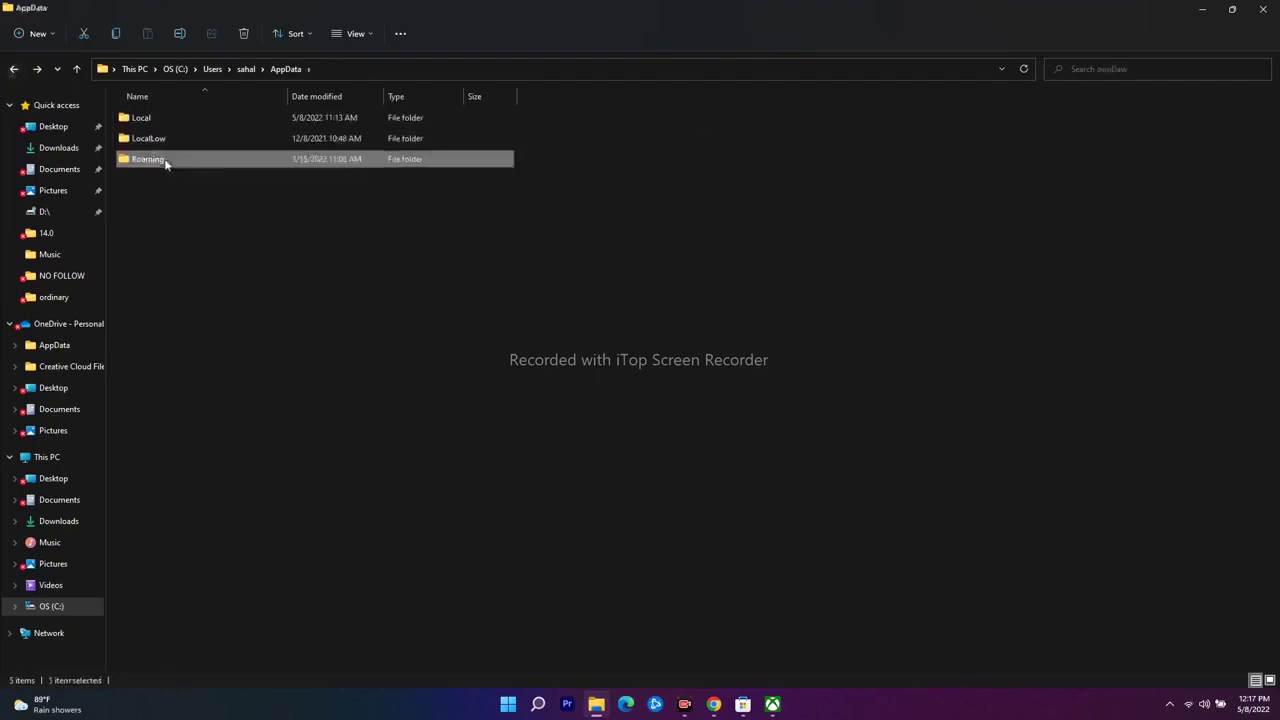
pyautogui.click(13, 68)
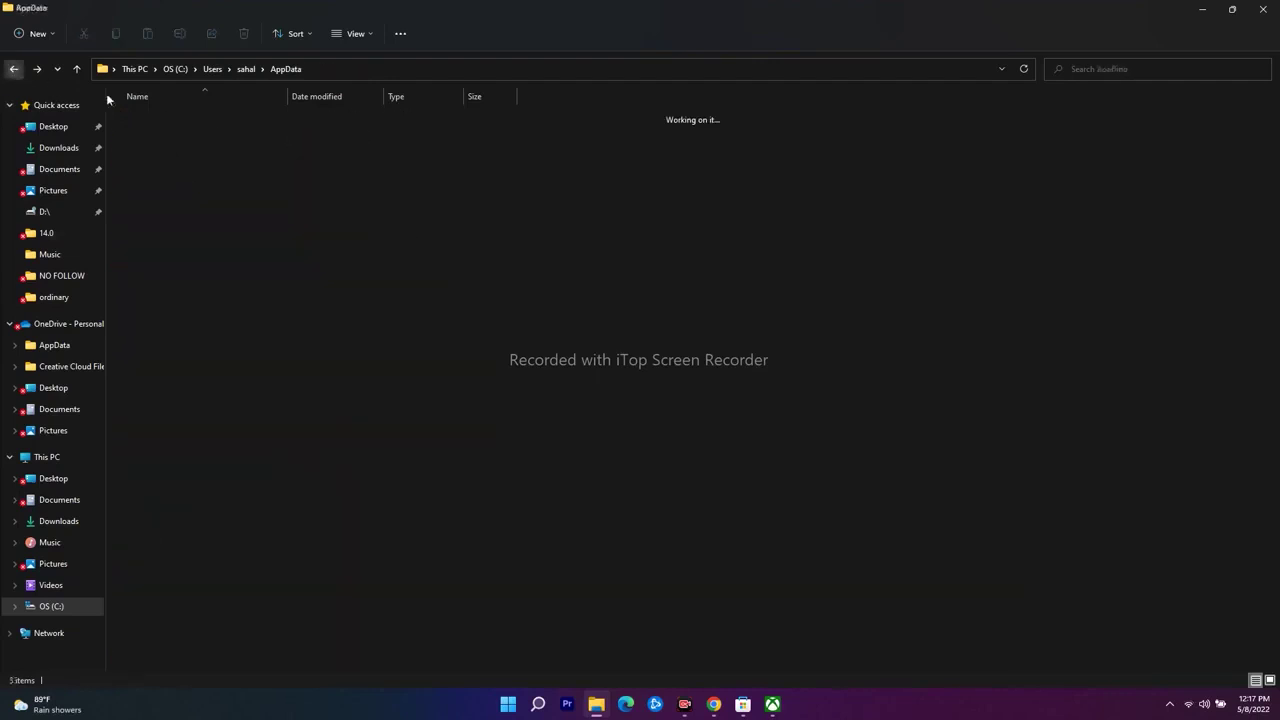
# Step: Open the Packages folder inside AppData\Local
pyautogui.doubleClick(172, 118)
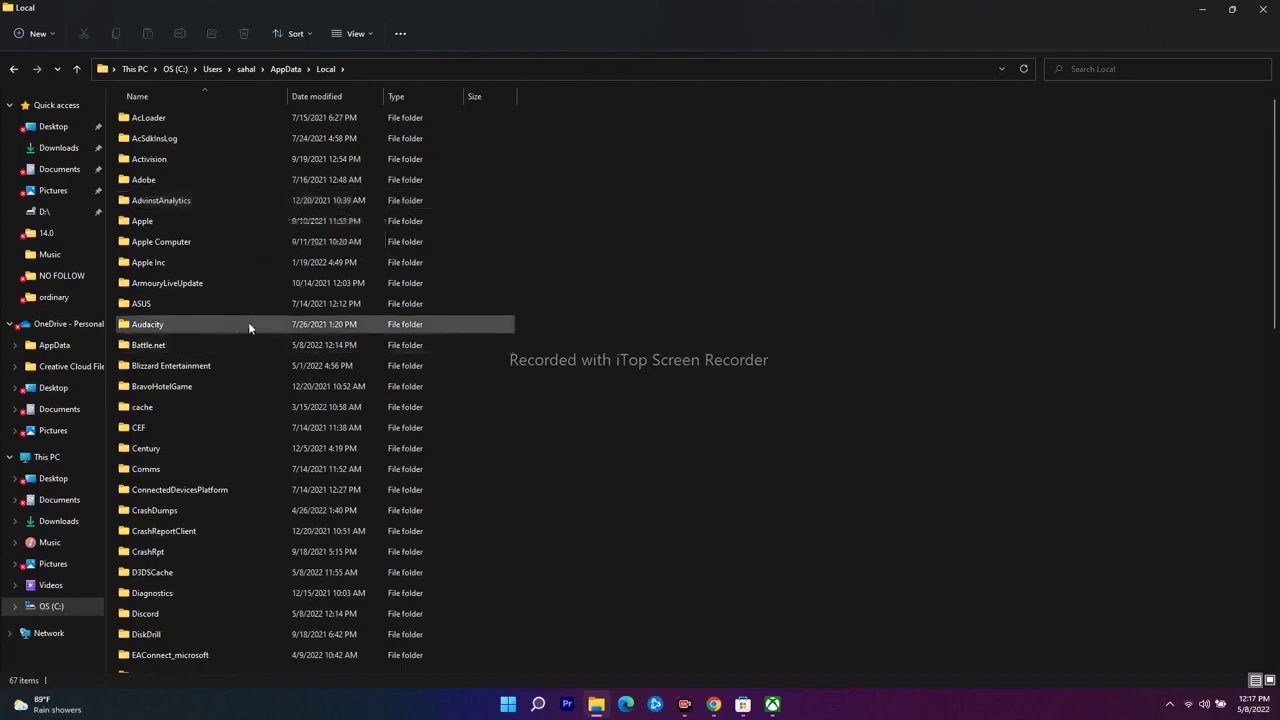
pyautogui.scroll(-8, 265, 246)
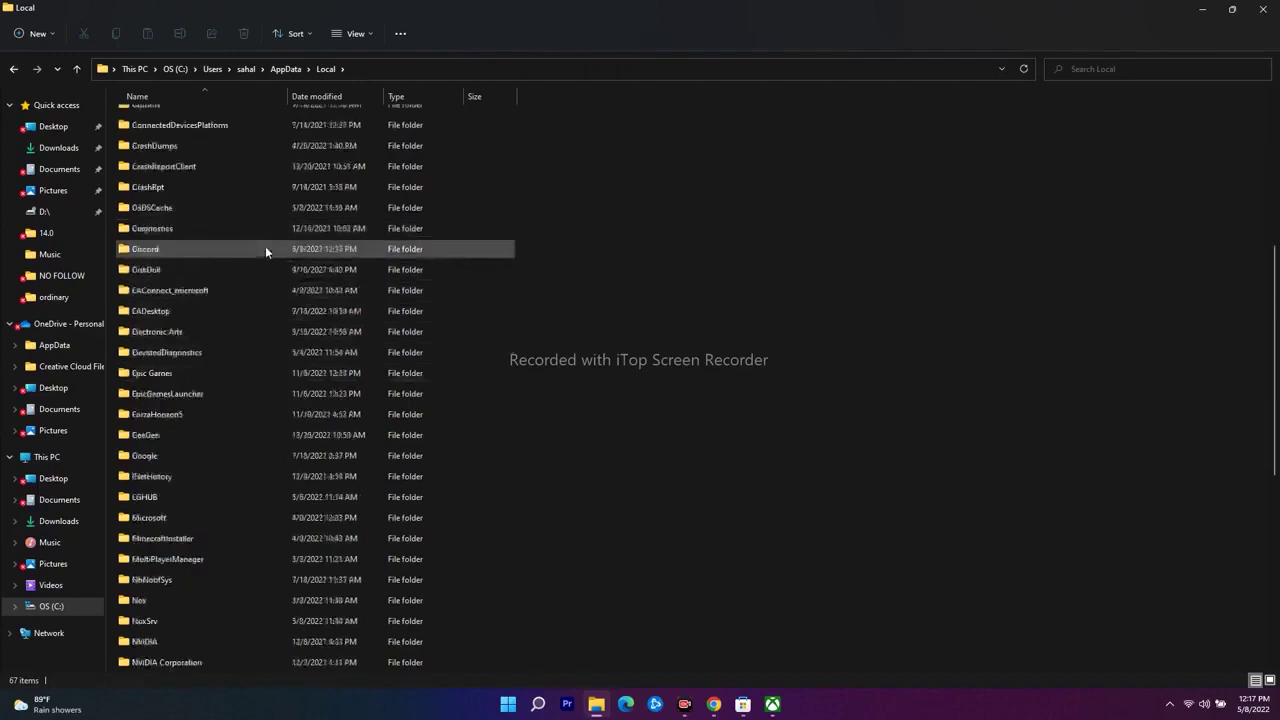
pyautogui.scroll(-3, 265, 249)
pyautogui.click(168, 413)
pyautogui.doubleClick(168, 414)
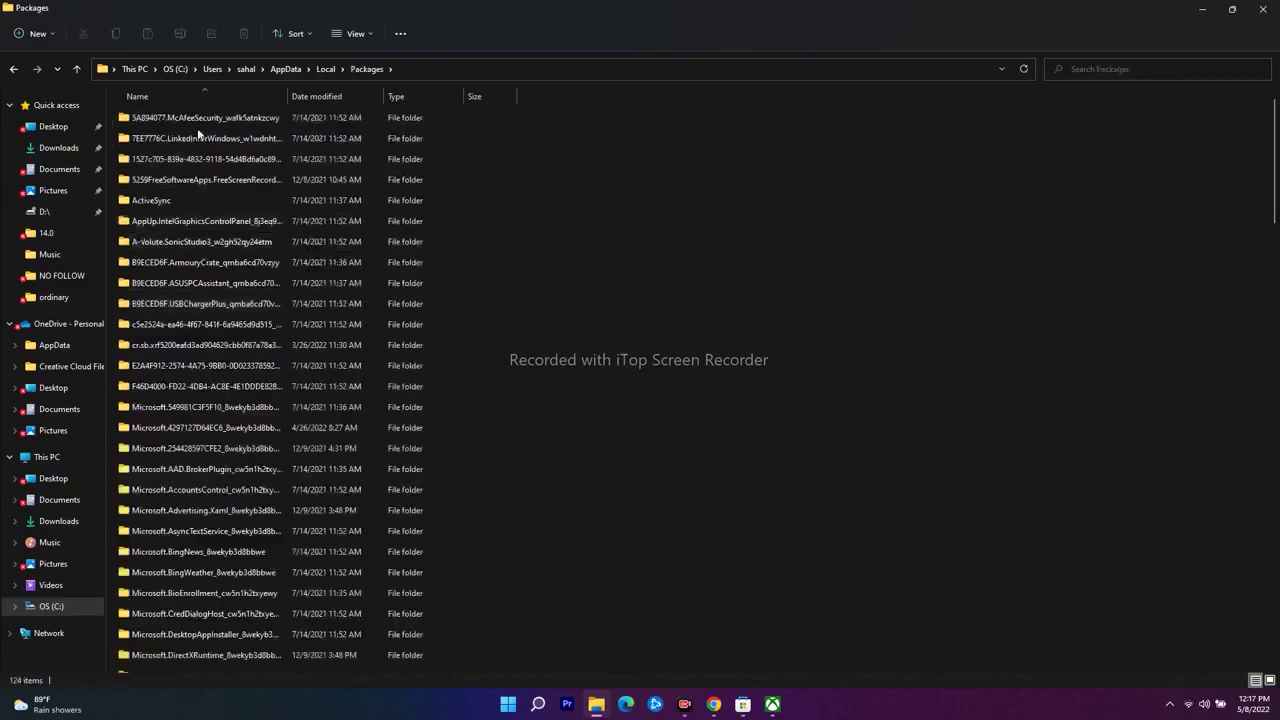
# Step: Find the MicrosoftTeams_8wekyb3d8bbwe folder among the app packages and open it
pyautogui.scroll(-4, 600, 240)
pyautogui.scroll(-20, 621, 244)
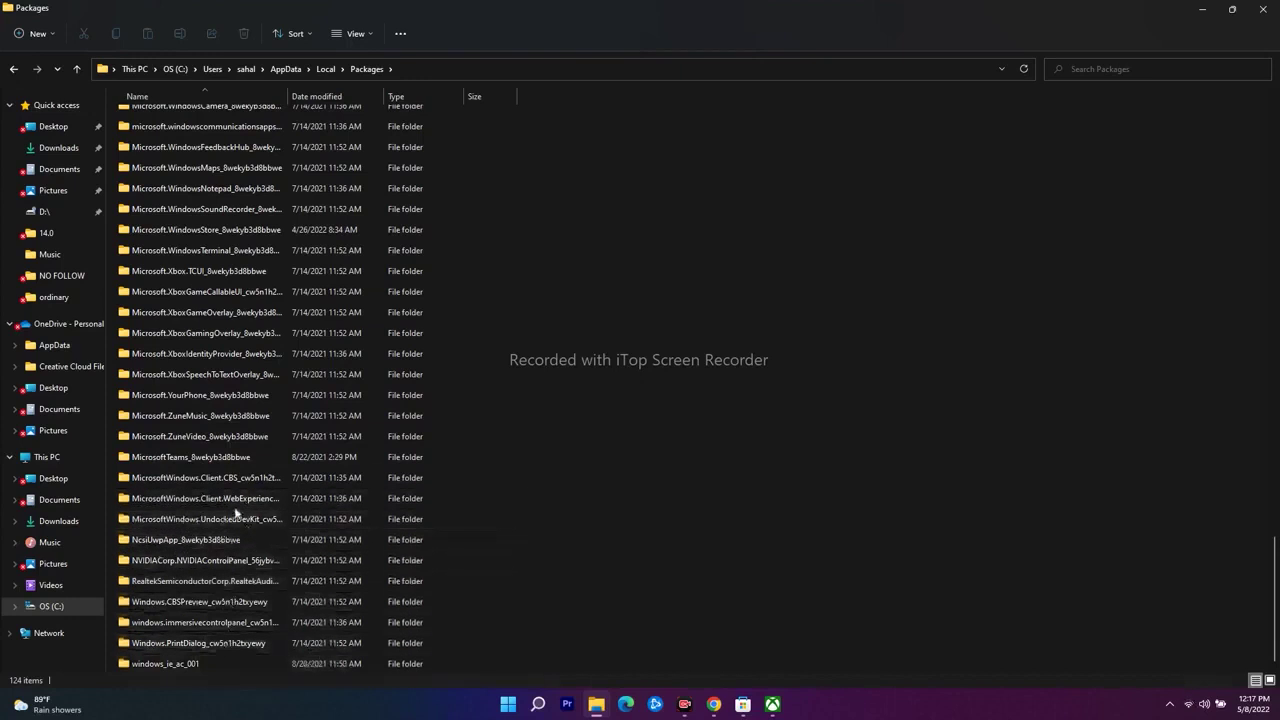
pyautogui.click(210, 461)
pyautogui.doubleClick(210, 461)
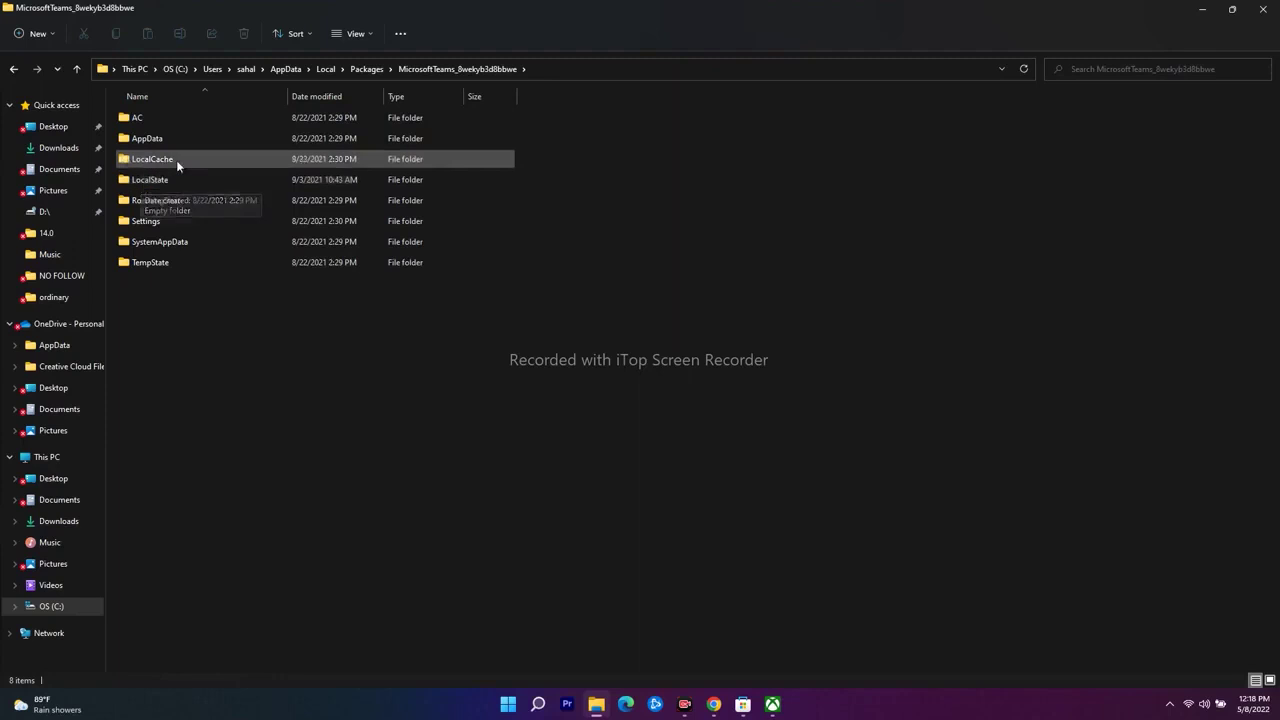
# Step: Examine the LocalCache folder of the Microsoft Teams package and the actions available for it, then close File Explorer
pyautogui.doubleClick(176, 160)
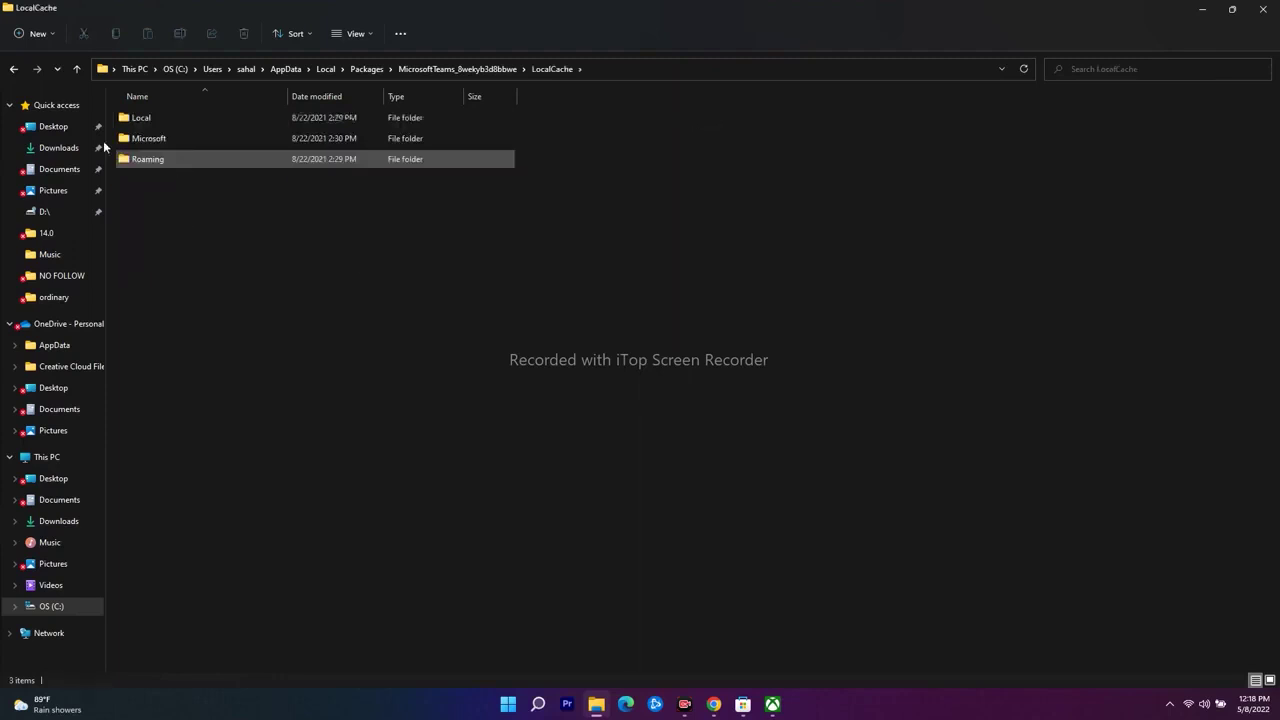
pyautogui.click(12, 72)
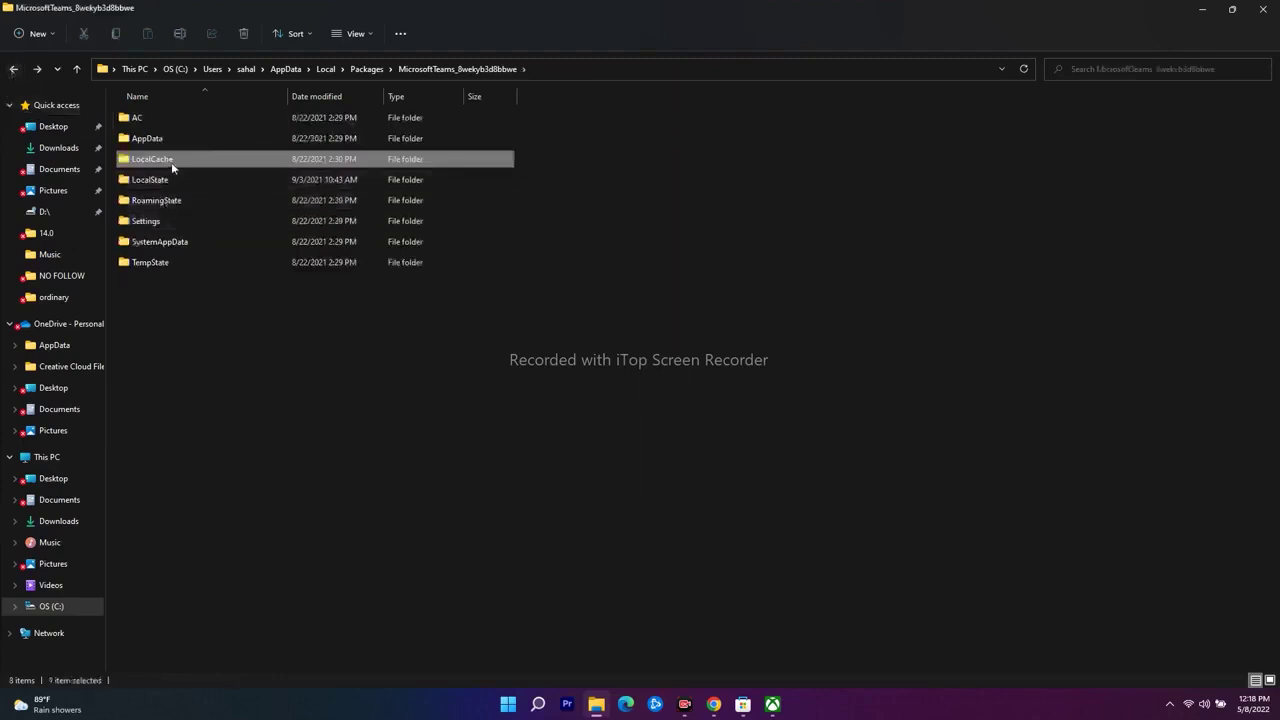
pyautogui.rightClick(171, 162)
pyautogui.click(420, 300)
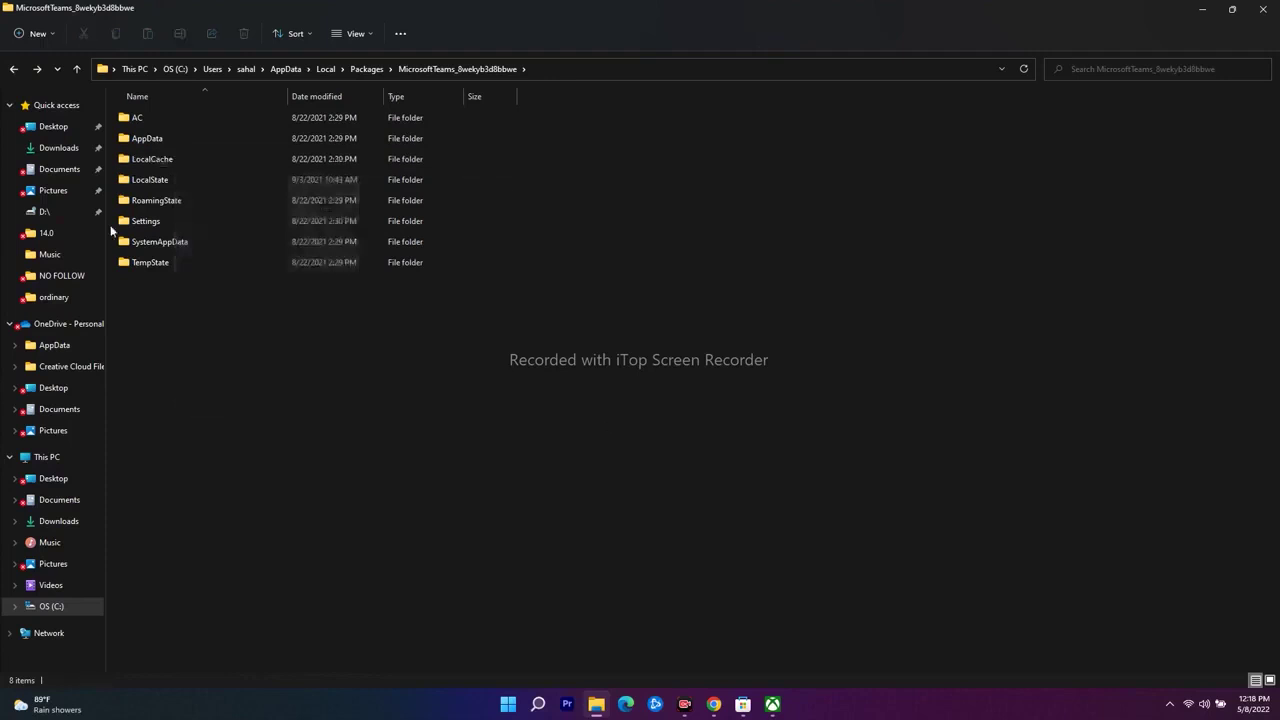
pyautogui.click(1264, 12)
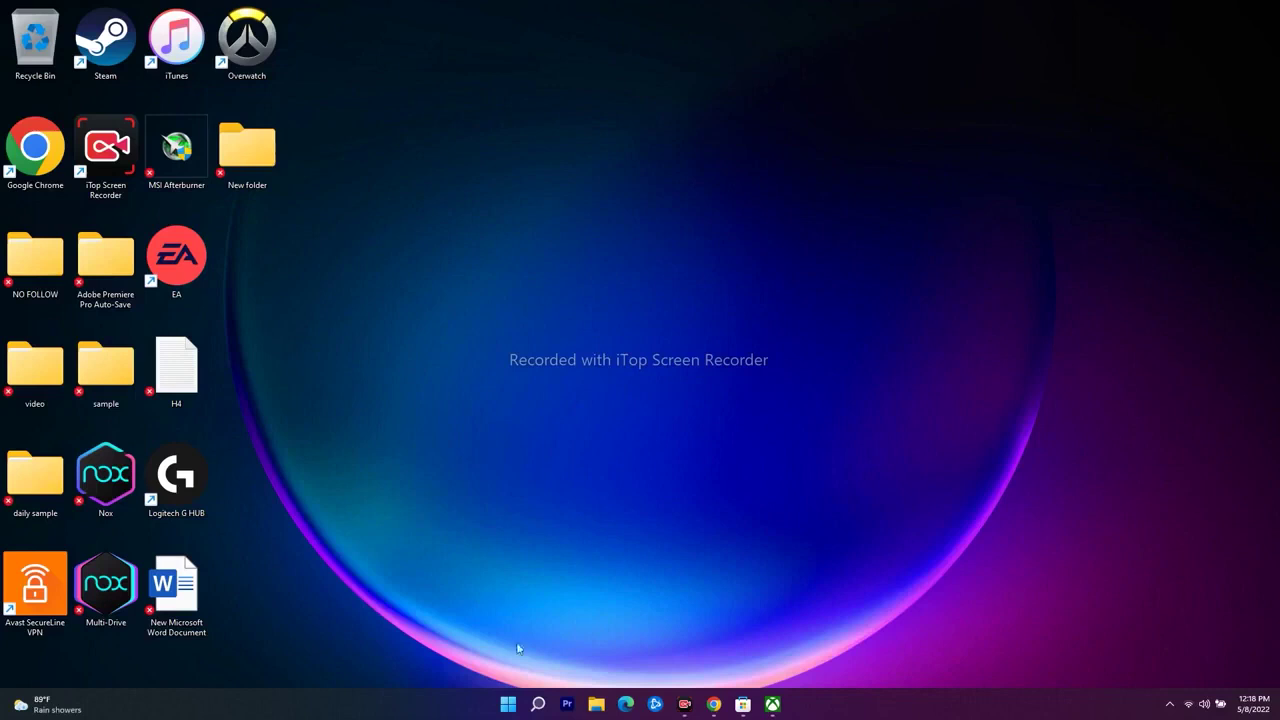
# Step: Open the Xbox app's settings from Windows Search, repair and reset the app, then close Settings
pyautogui.click(538, 704)
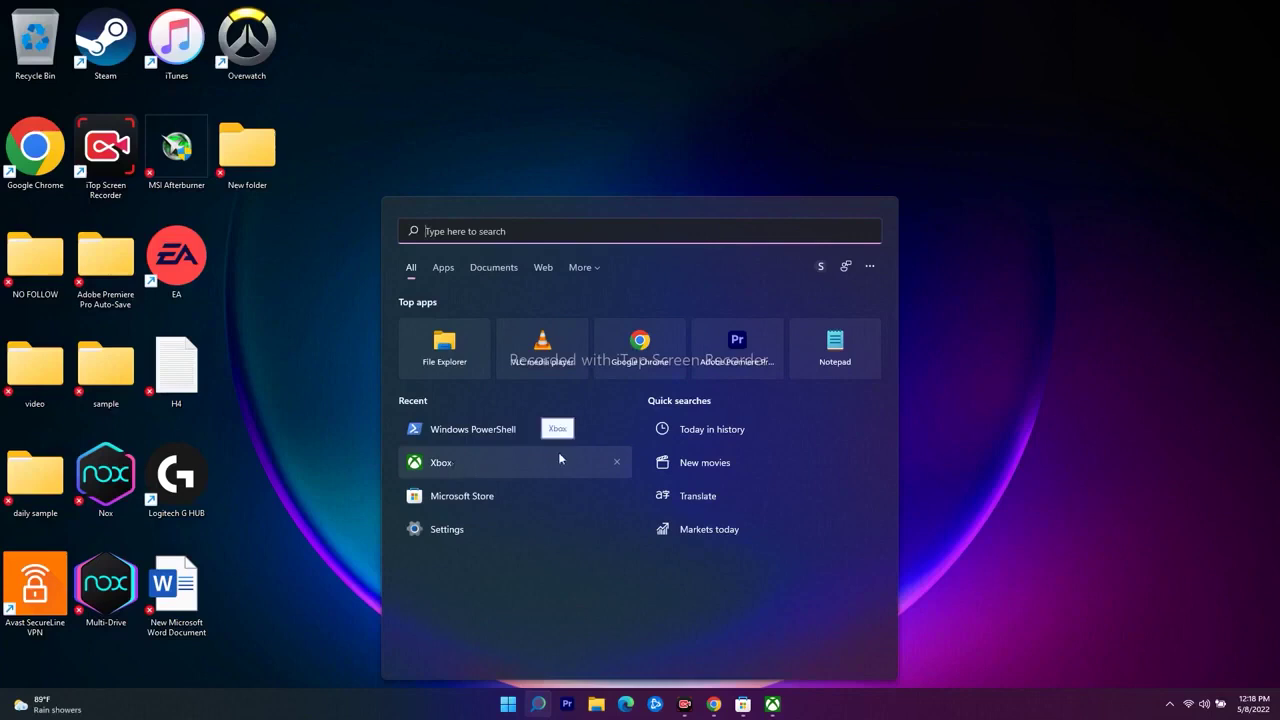
pyautogui.rightClick(501, 470)
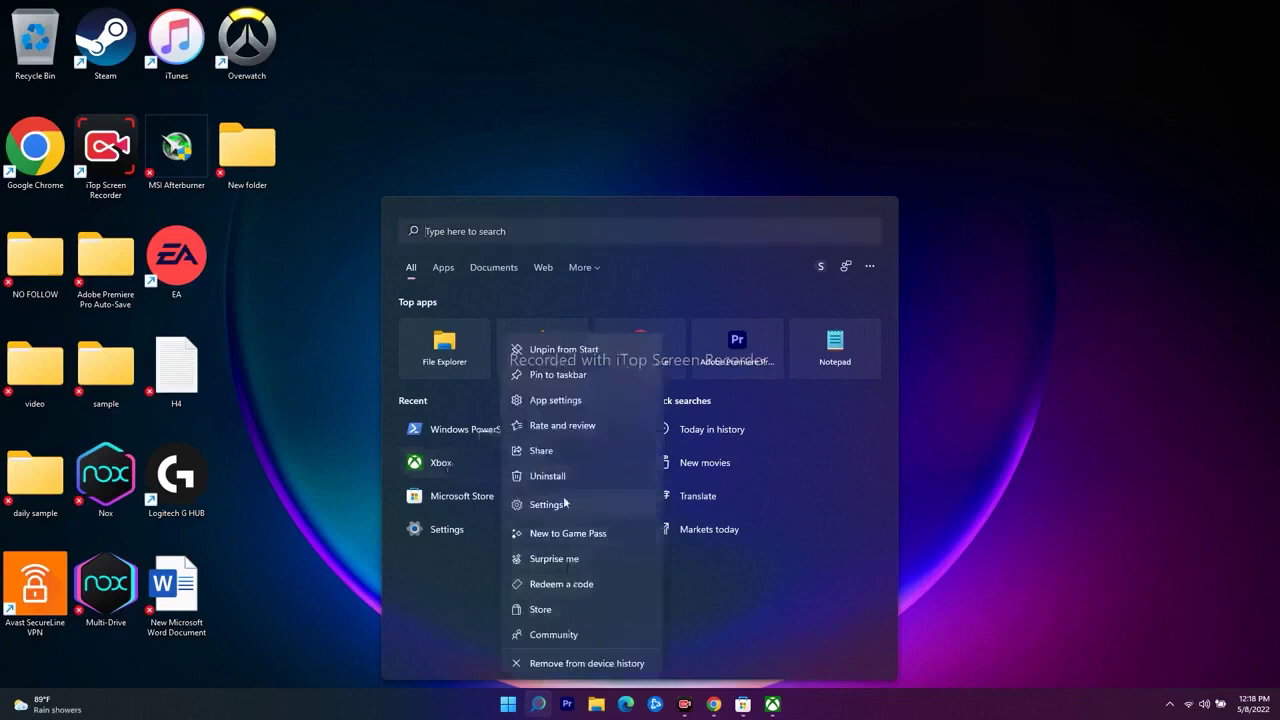
pyautogui.click(549, 399)
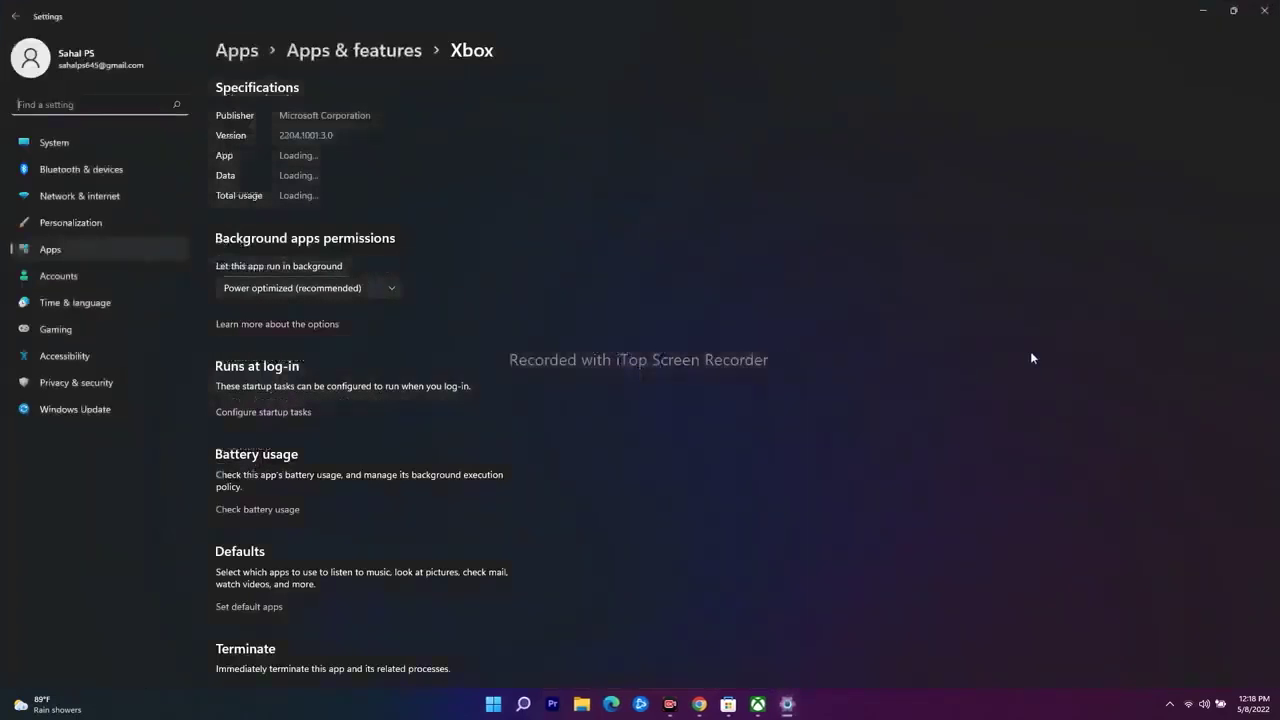
pyautogui.scroll(-5, 514, 285)
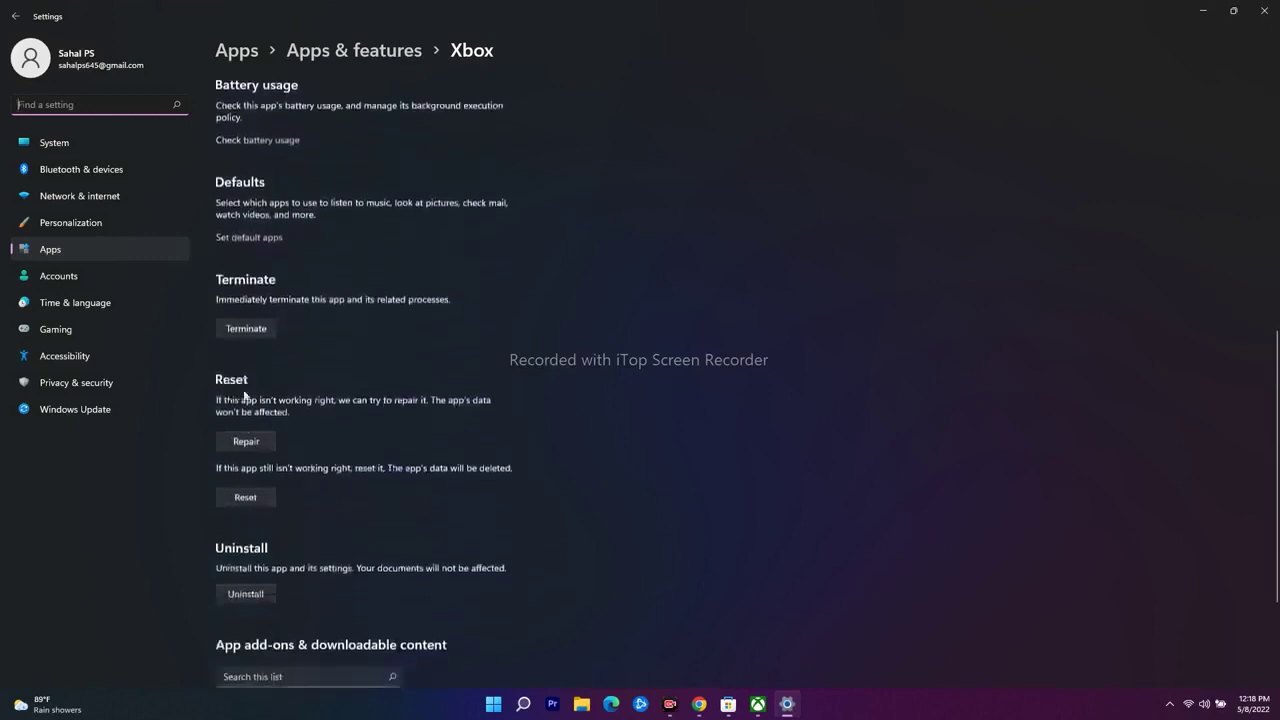
pyautogui.click(255, 444)
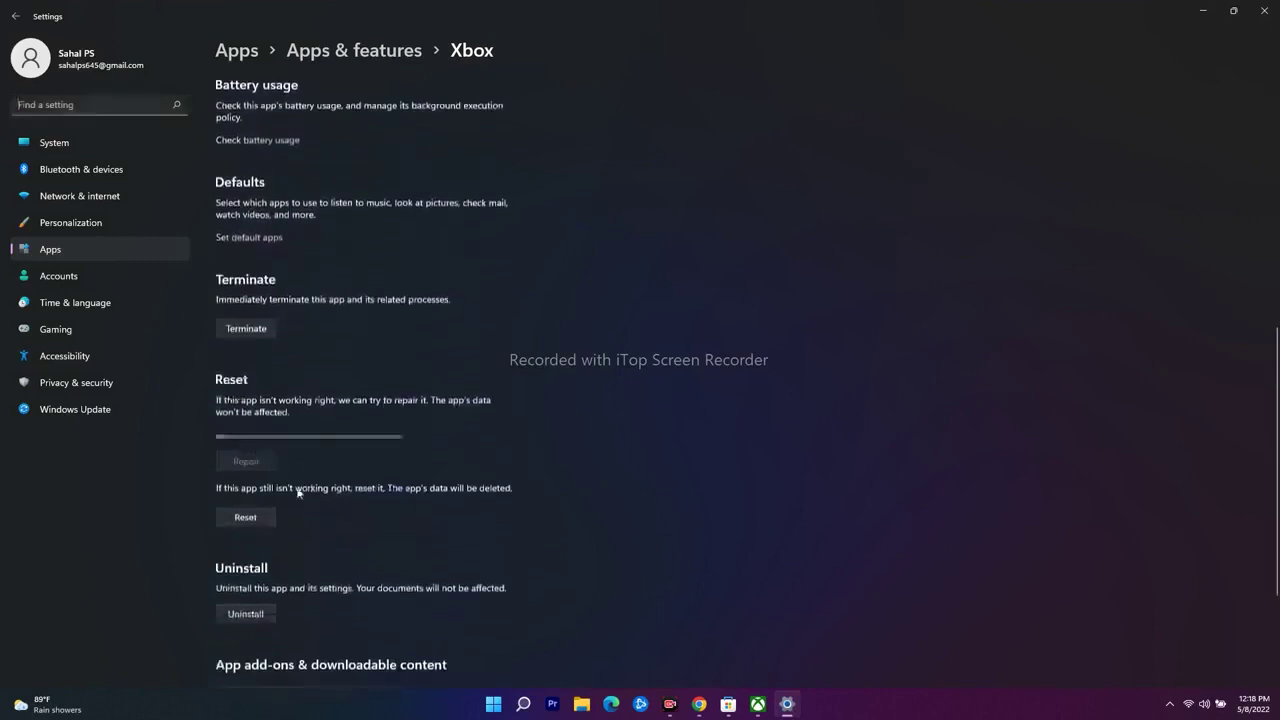
pyautogui.click(245, 517)
pyautogui.click(320, 482)
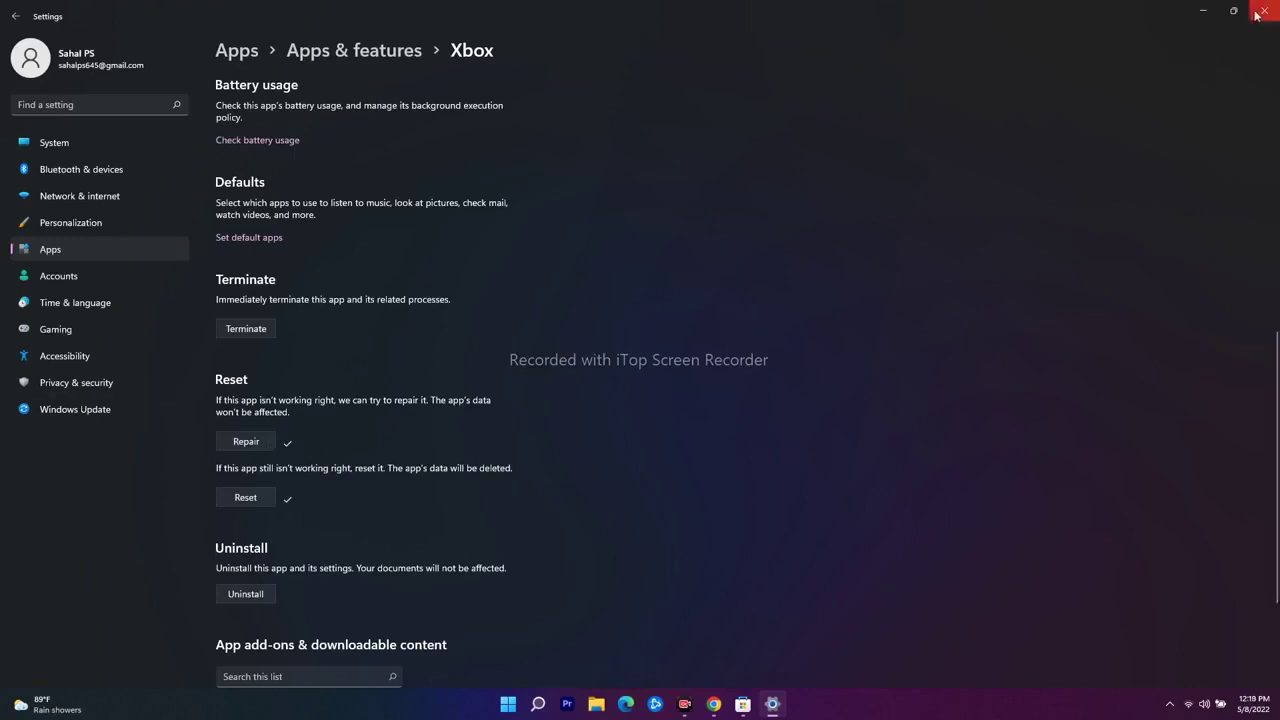
pyautogui.click(1264, 10)
# Step: Open the Microsoft Store's app settings from Windows Search and repair the app
pyautogui.click(552, 704)
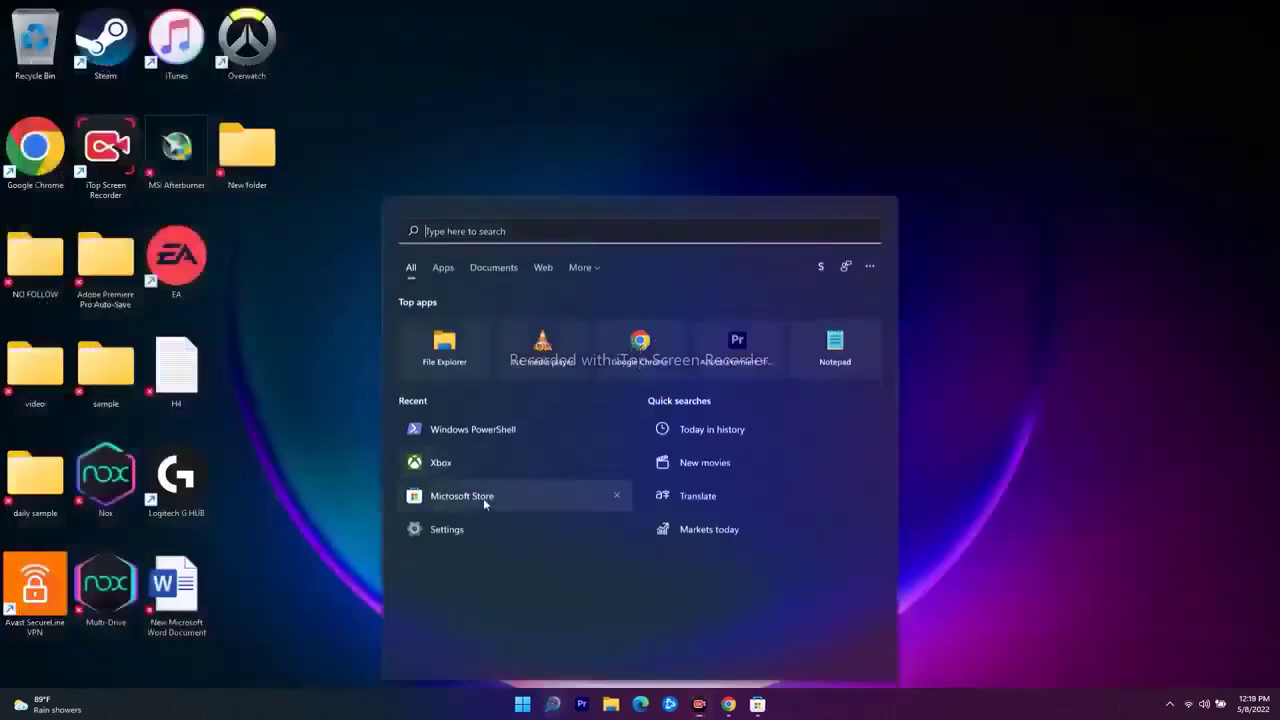
pyautogui.rightClick(486, 501)
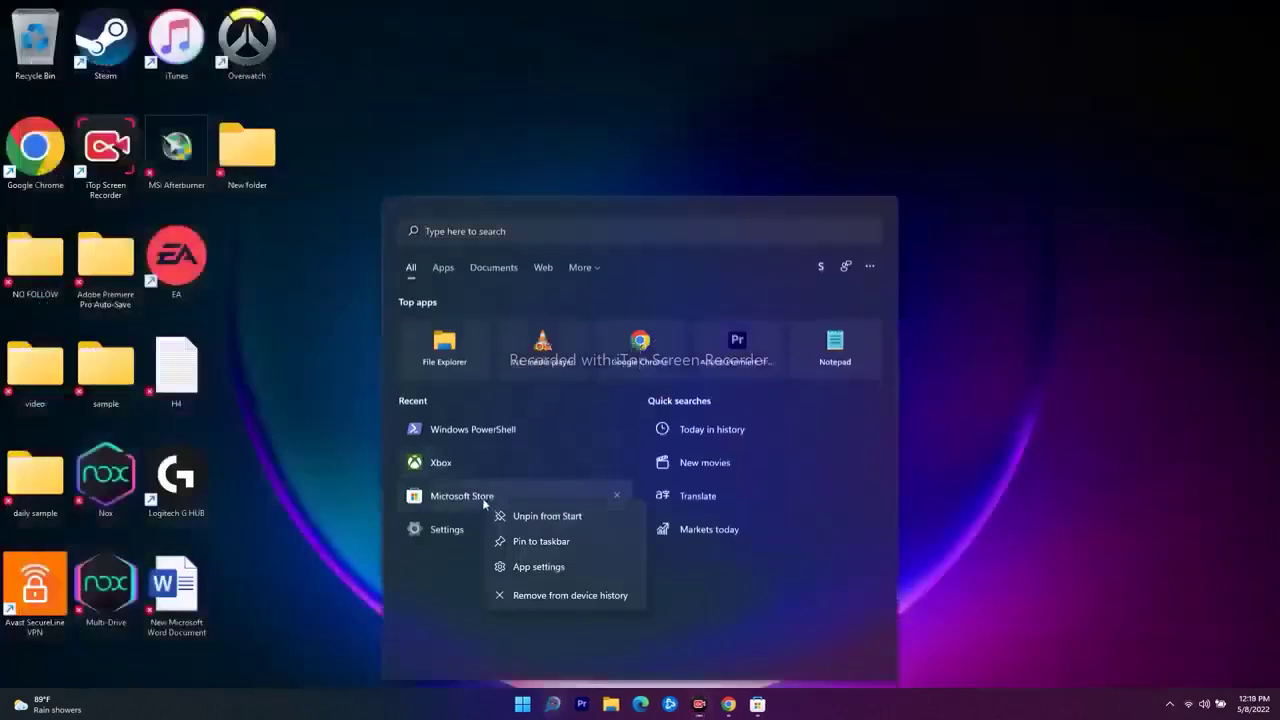
pyautogui.click(527, 568)
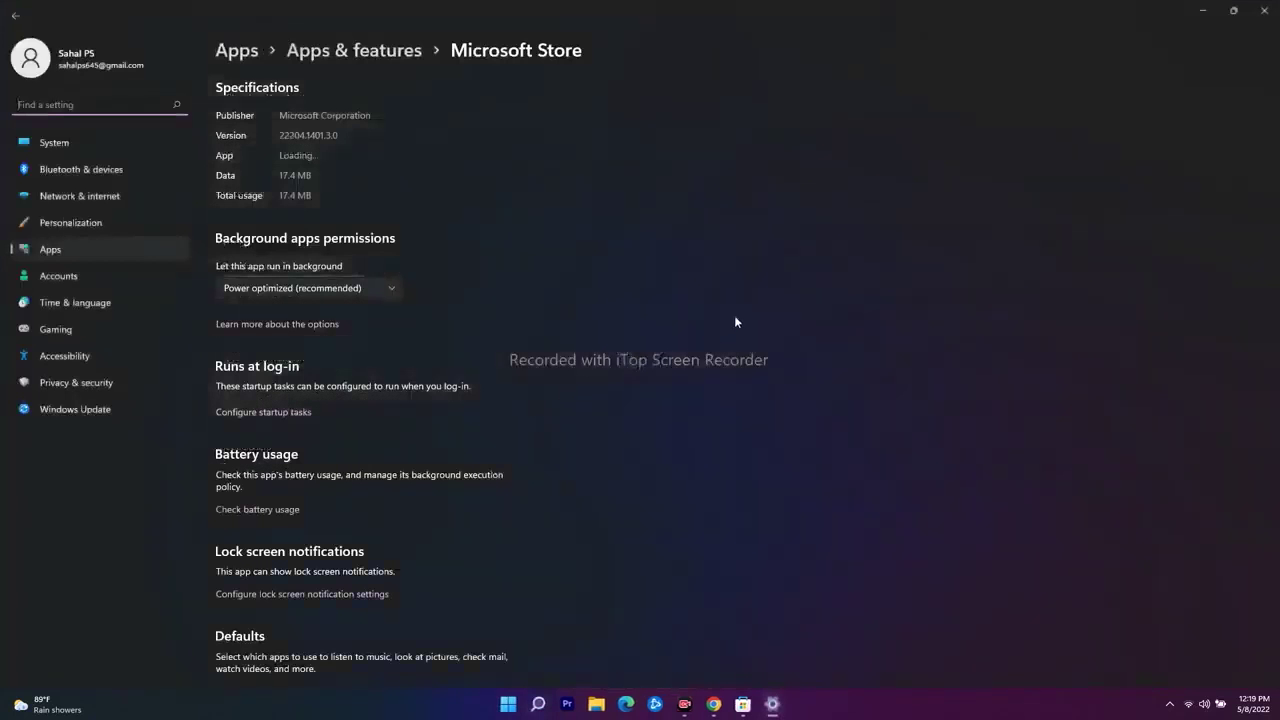
pyautogui.scroll(-10, 734, 318)
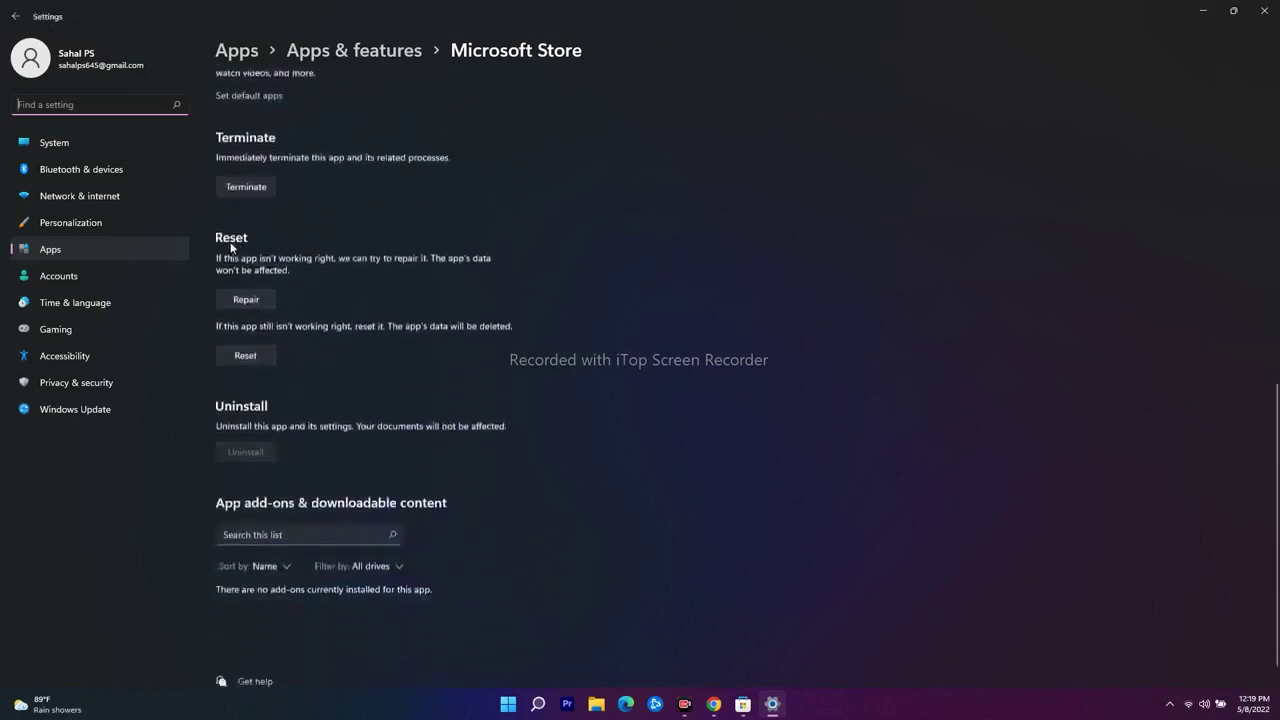
pyautogui.click(245, 300)
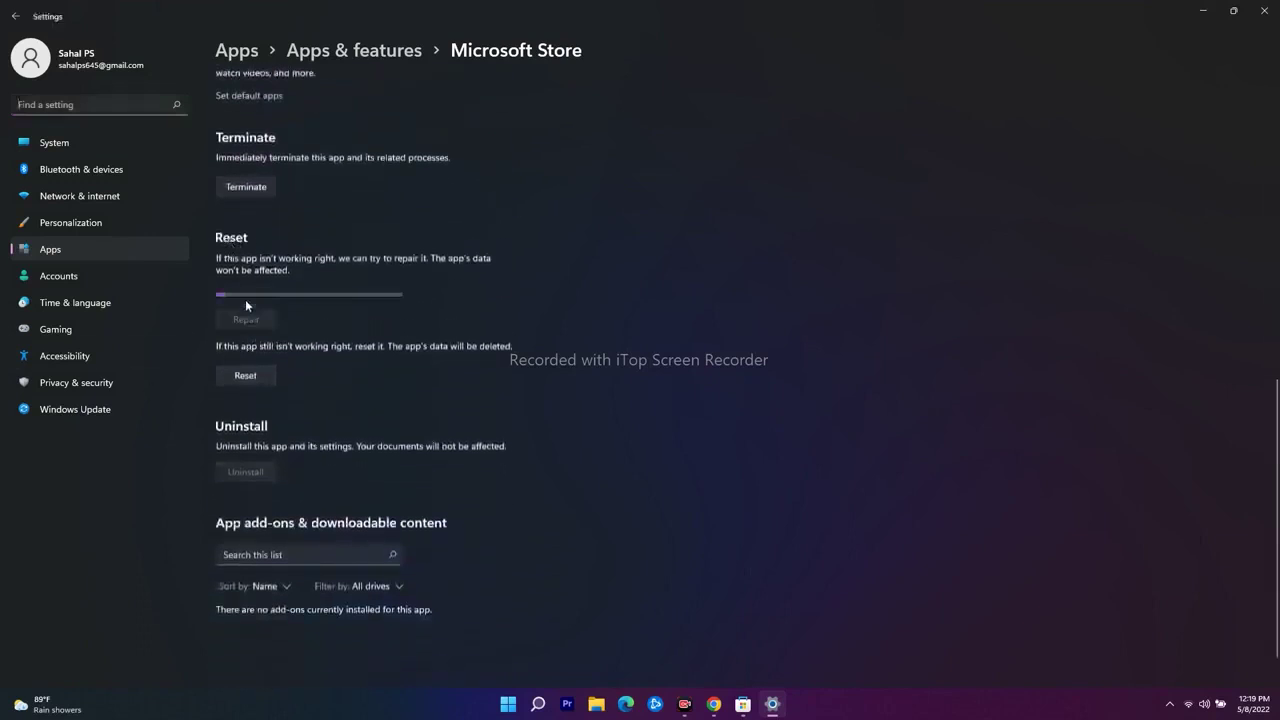
# Step: Reset the Microsoft Store app, confirm deleting its data, and close Settings
pyautogui.click(264, 375)
pyautogui.click(305, 341)
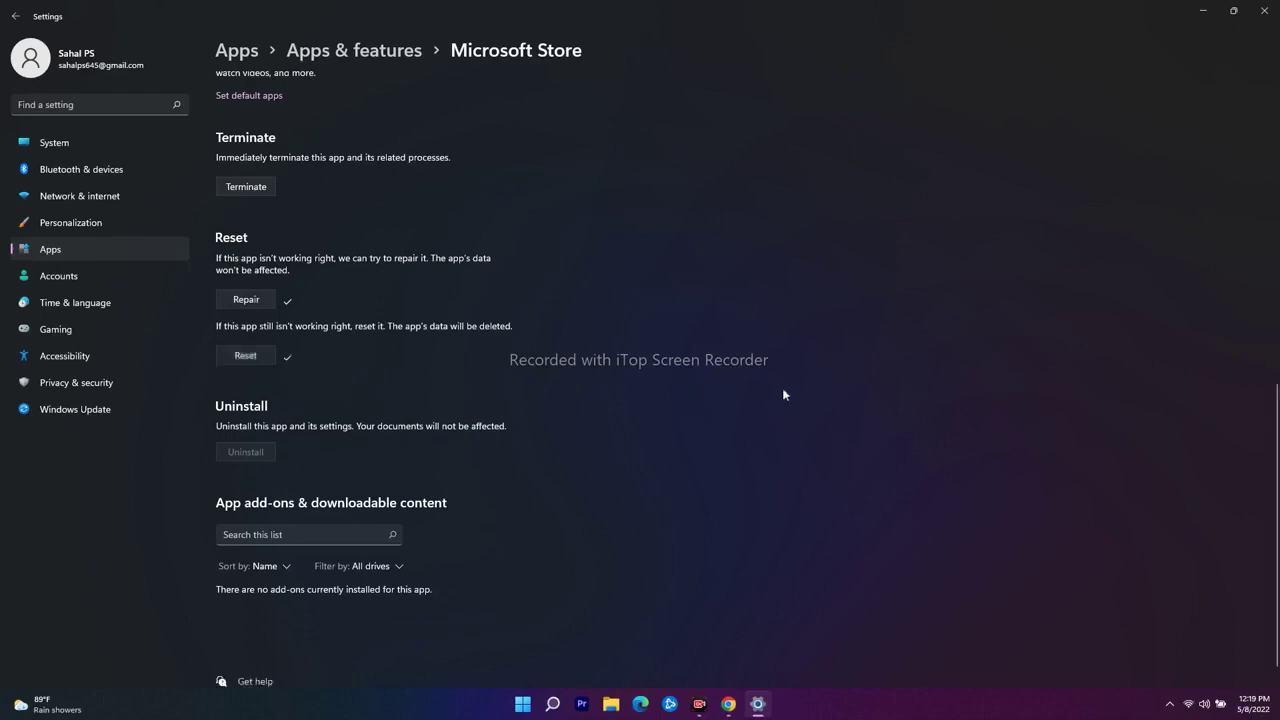
pyautogui.click(1264, 10)
# Step: Open Microsoft Store from Windows Search, check for updates in its library, and return to the desktop
pyautogui.click(563, 706)
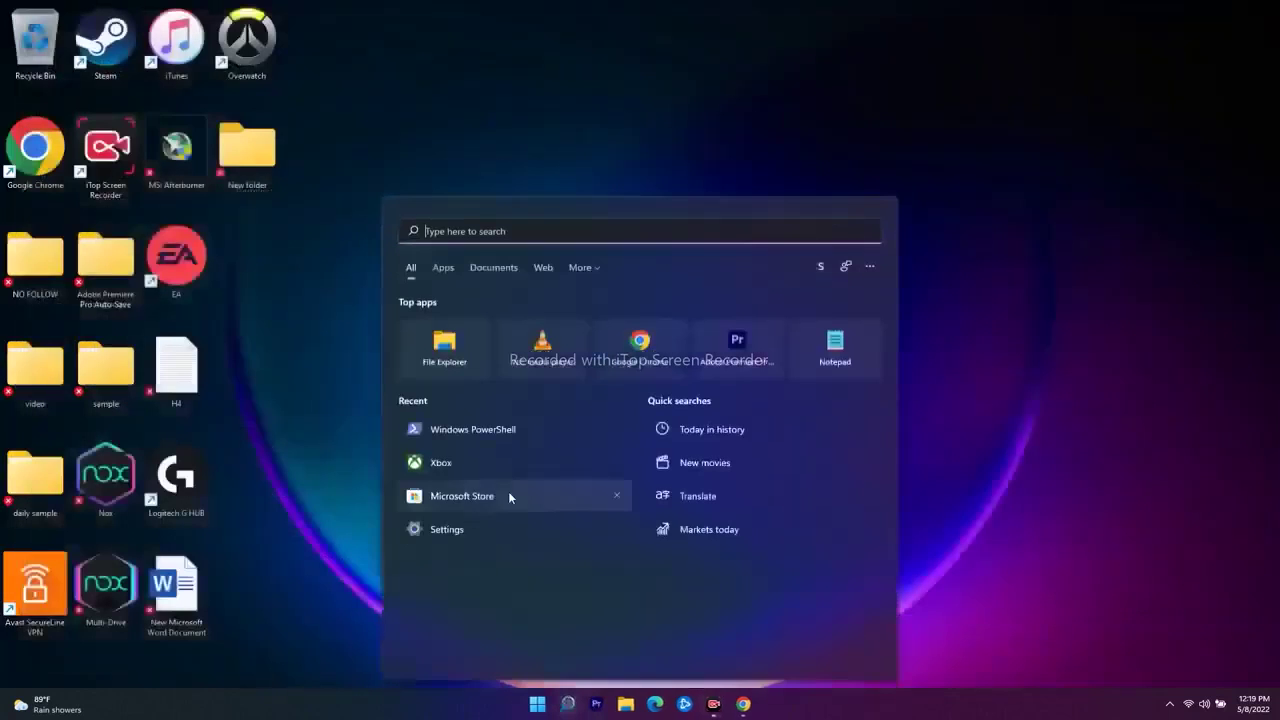
pyautogui.click(460, 492)
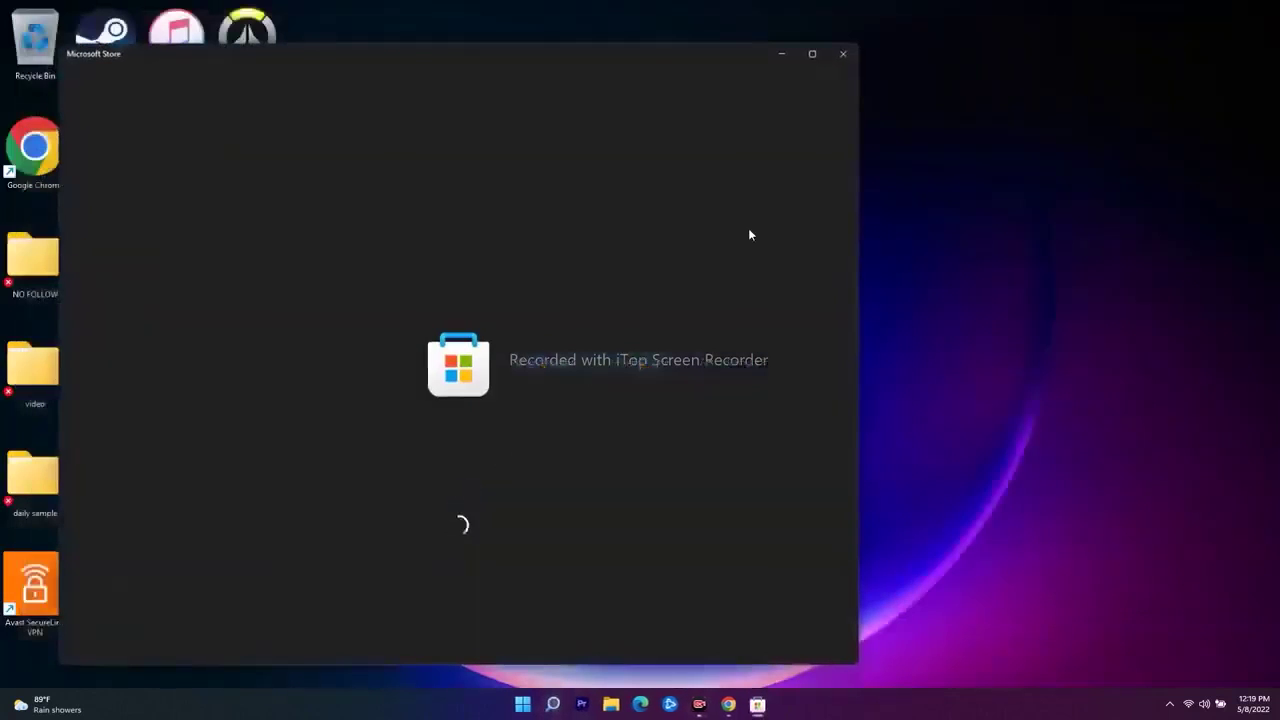
pyautogui.click(812, 53)
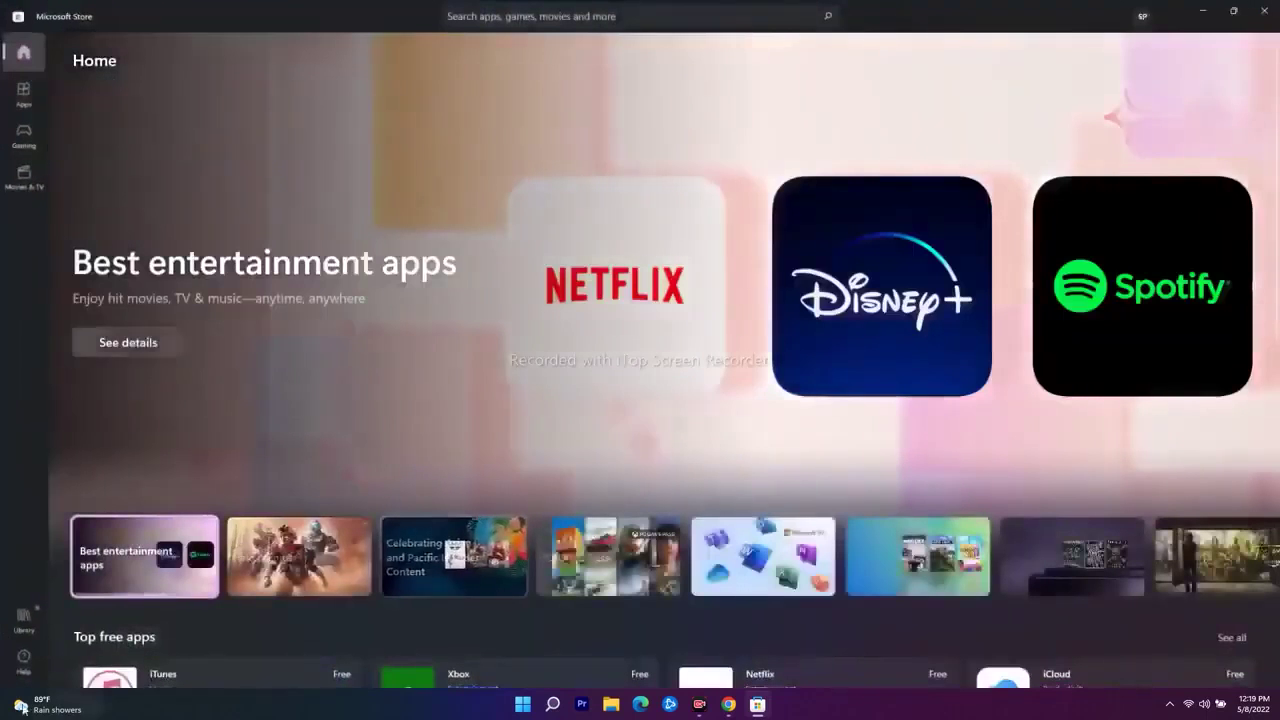
pyautogui.click(26, 618)
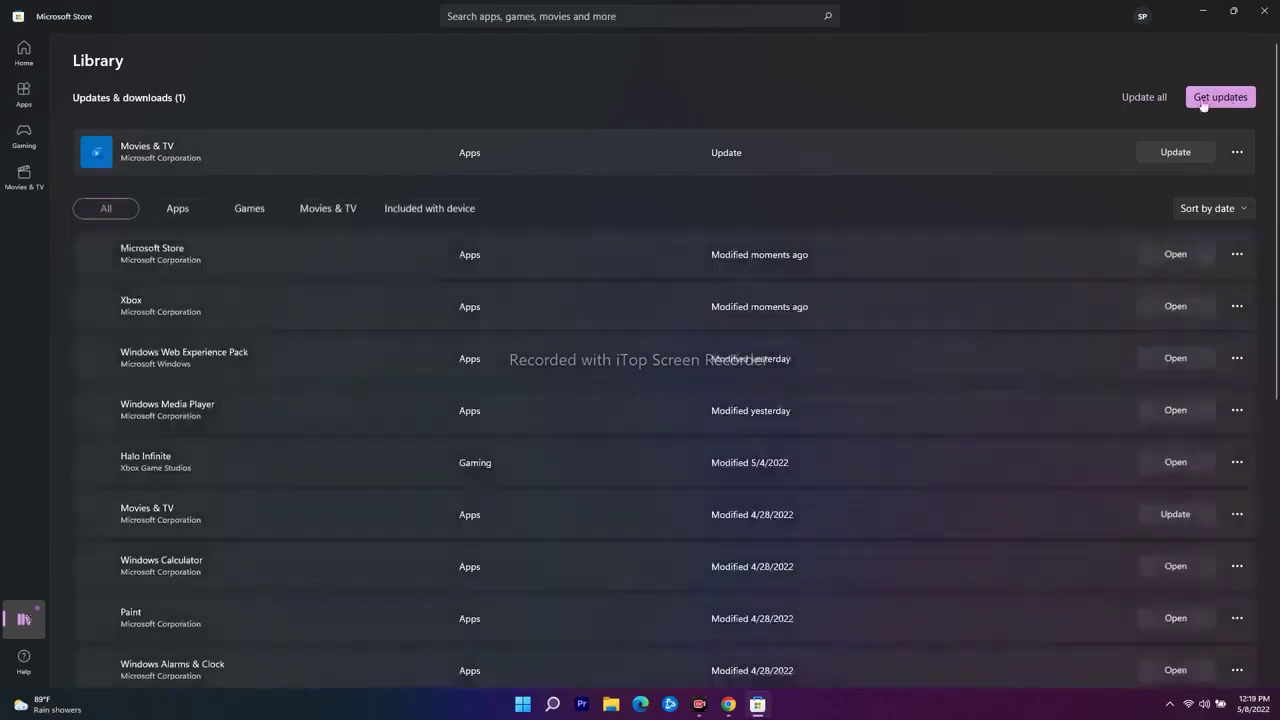
pyautogui.click(1218, 100)
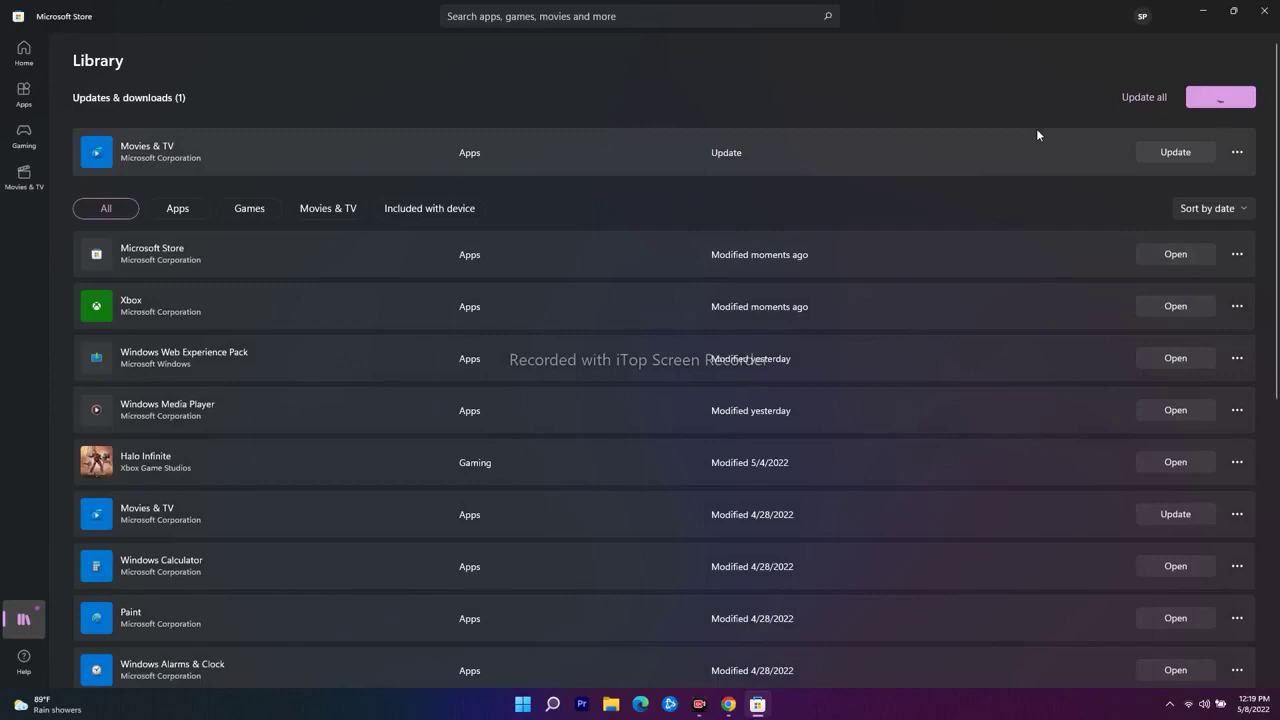
pyautogui.press('super+d')
# Step: Open the Xbox app from Windows Search, continue with the signed-in account, and browse the games in My Library
pyautogui.click(523, 705)
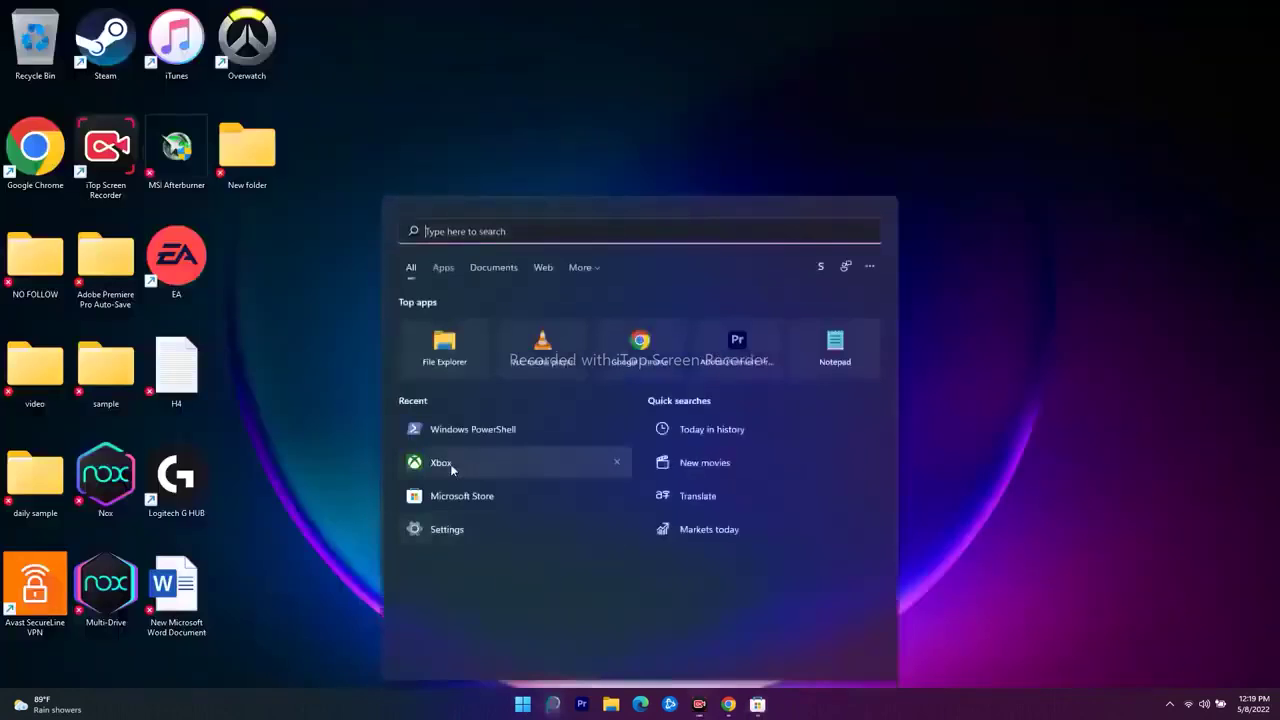
pyautogui.click(466, 464)
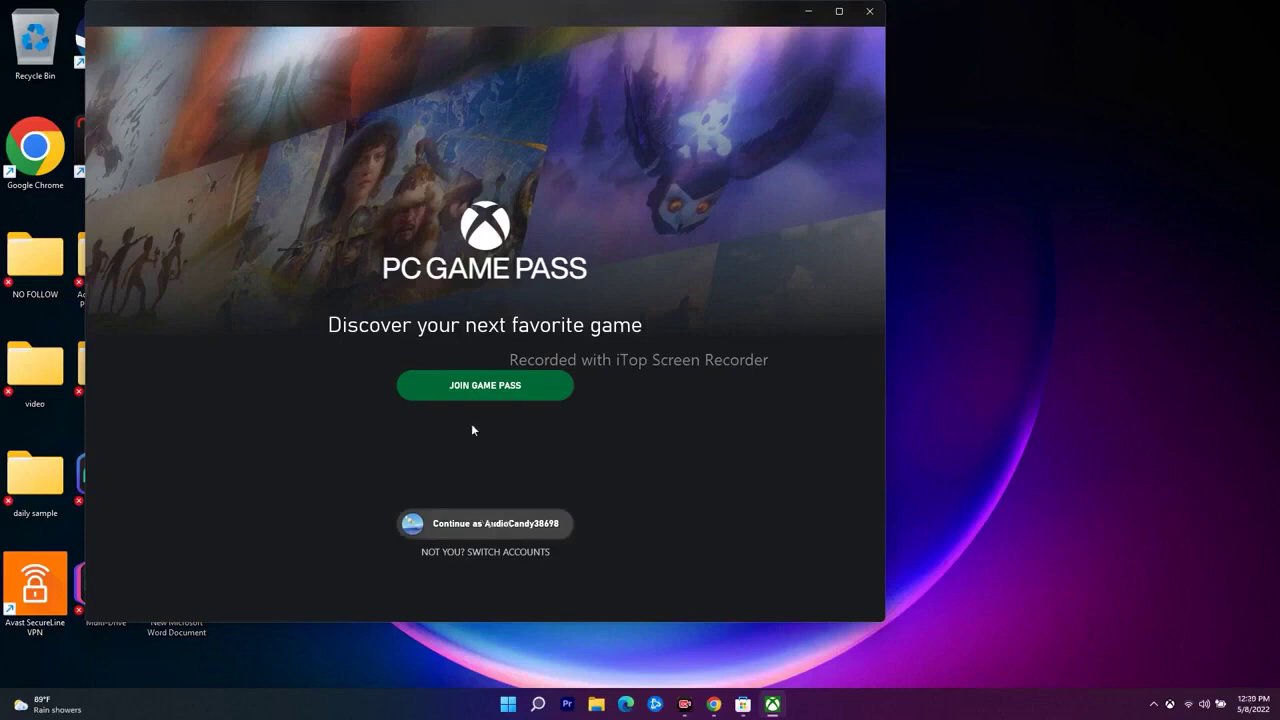
pyautogui.click(468, 522)
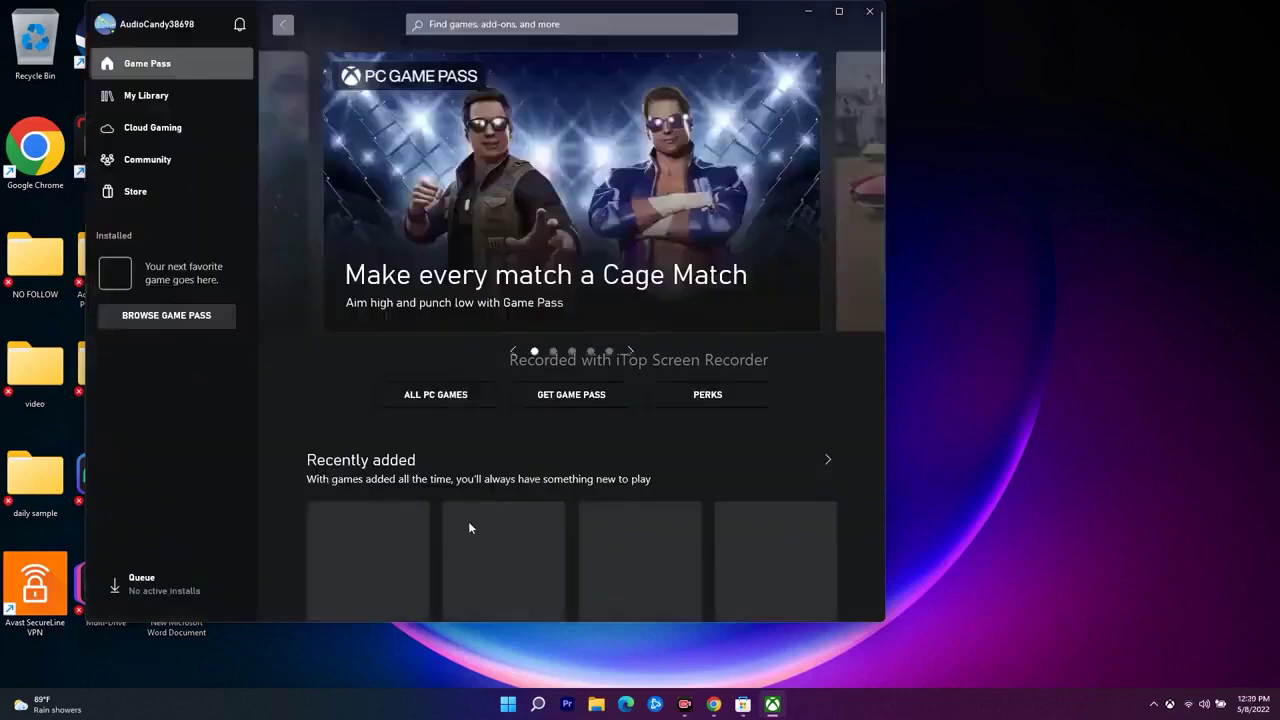
pyautogui.click(139, 99)
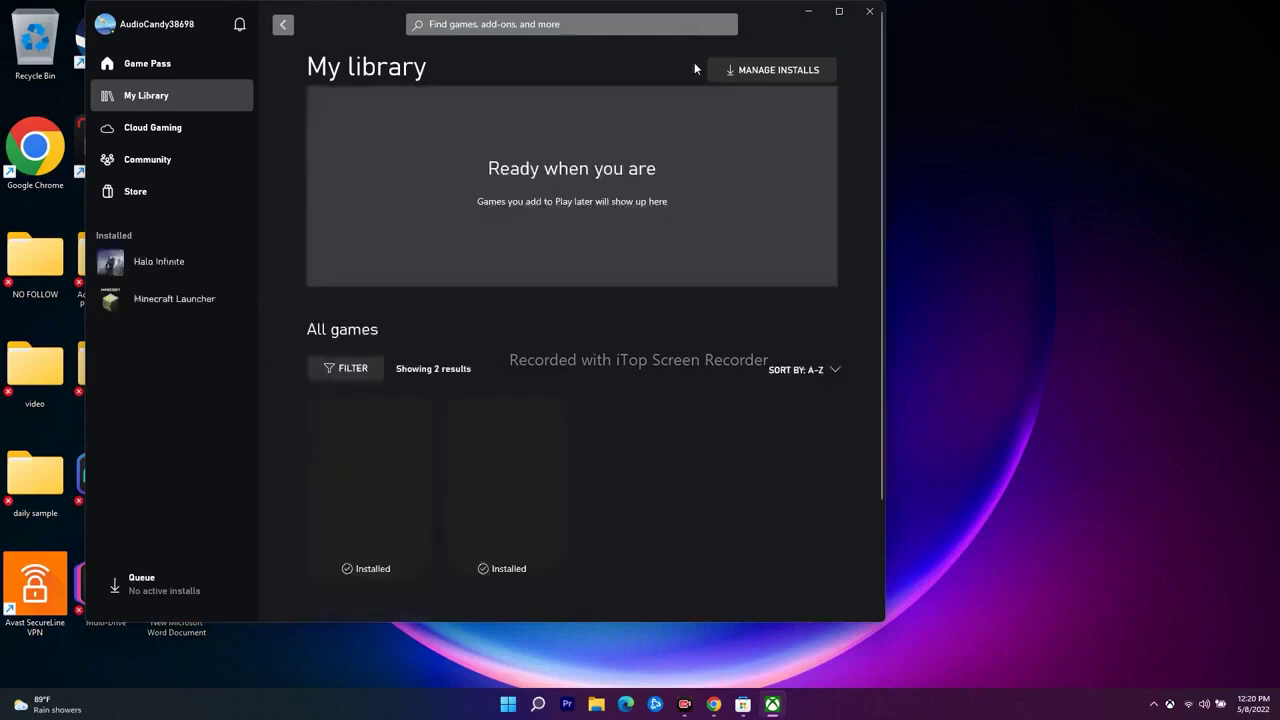
pyautogui.scroll(-2, 855, 249)
pyautogui.scroll(-1, 855, 249)
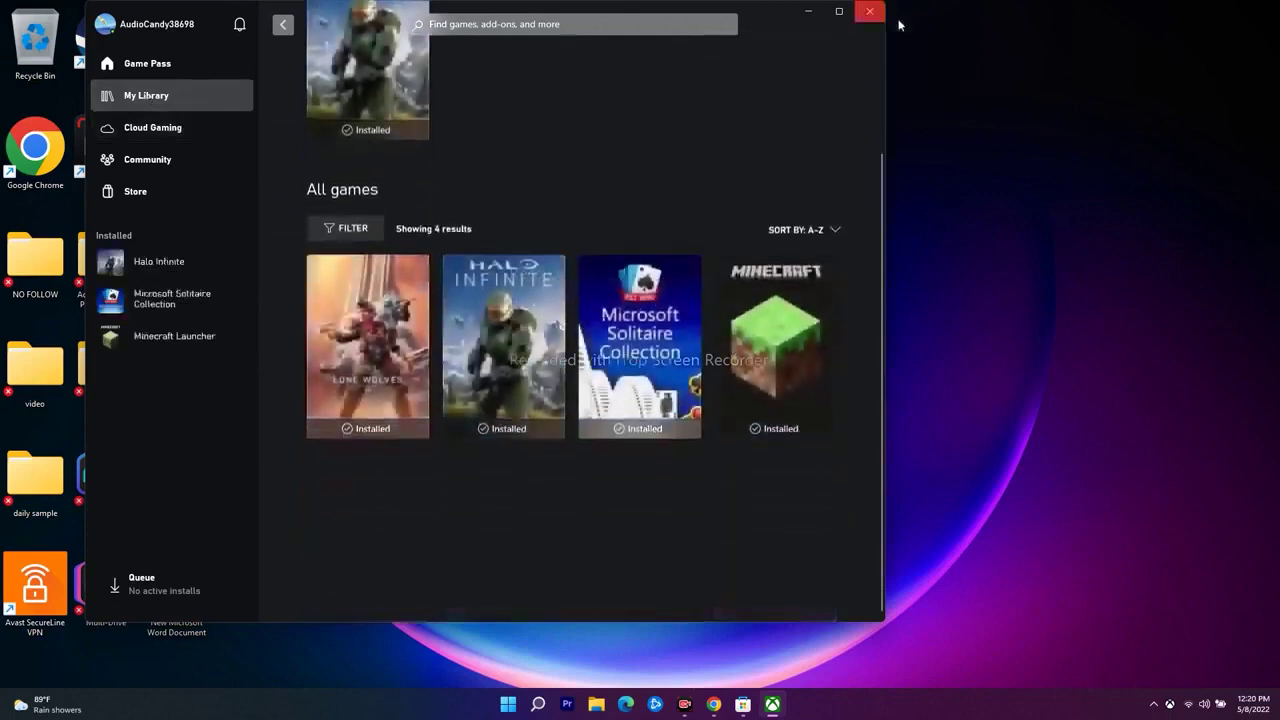
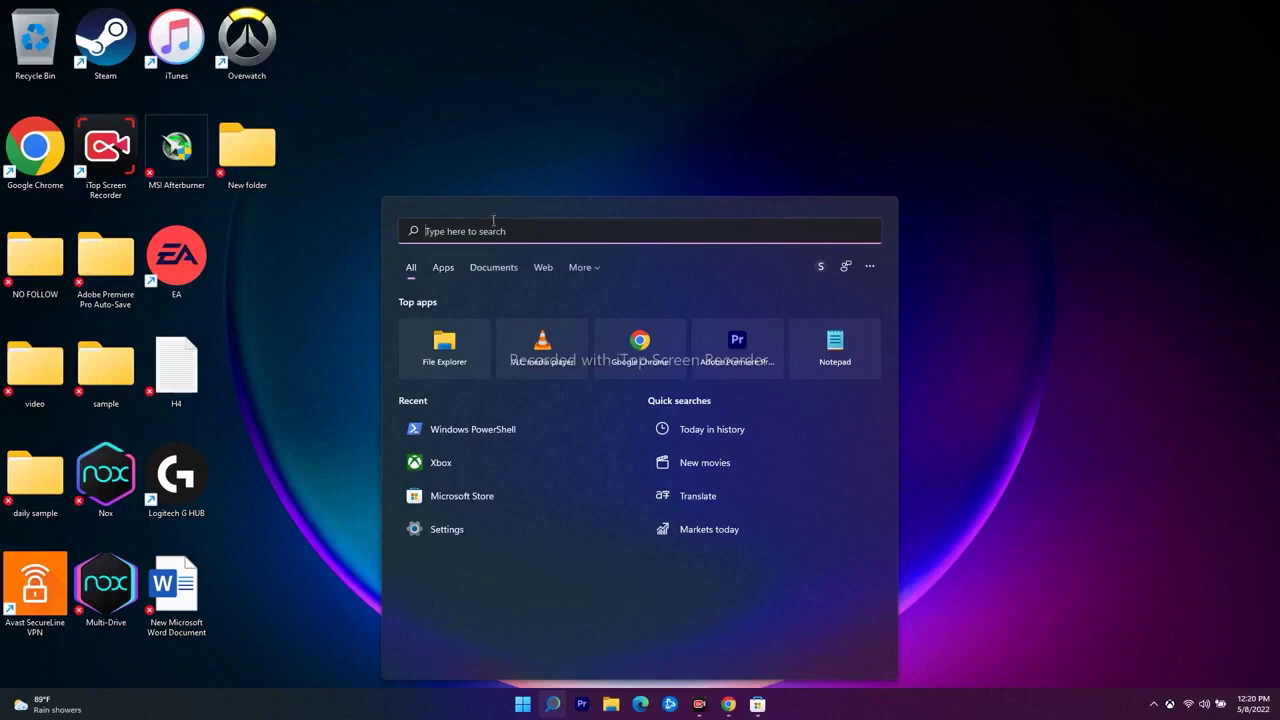
# Step: Open the Services console from Windows Search and bring up the properties of the IP Helper service
pyautogui.write('services')
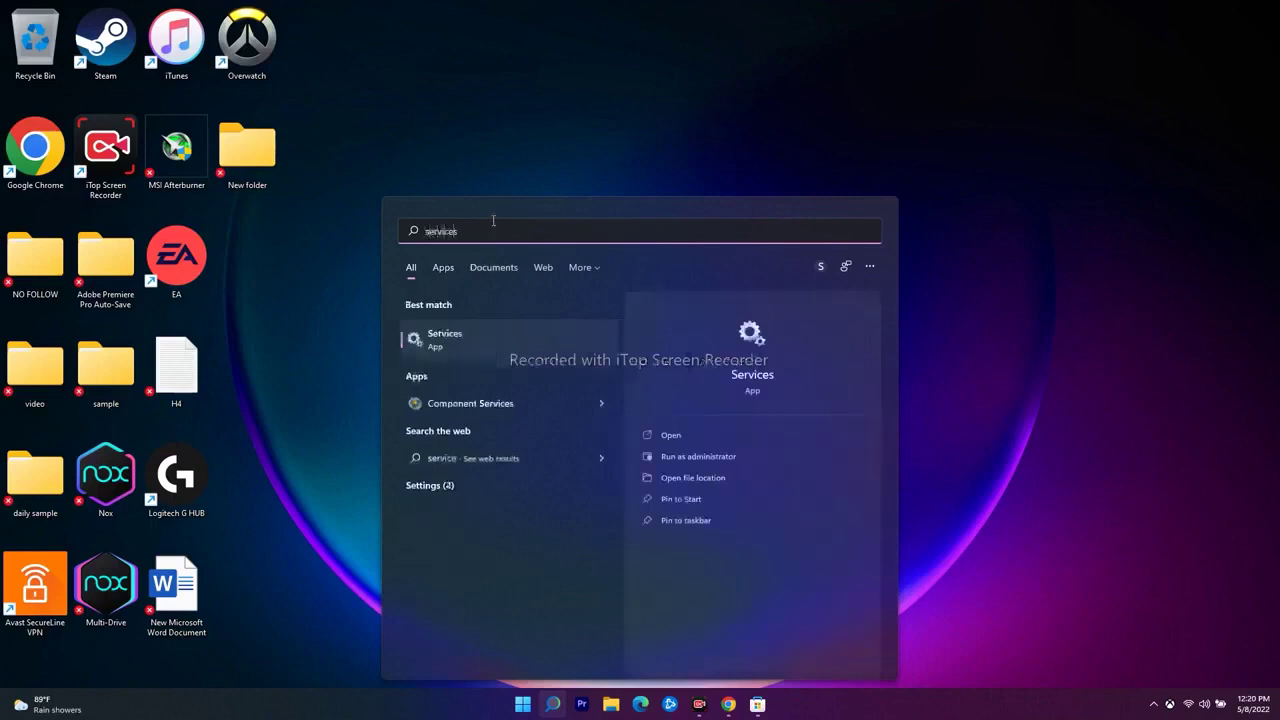
pyautogui.click(506, 334)
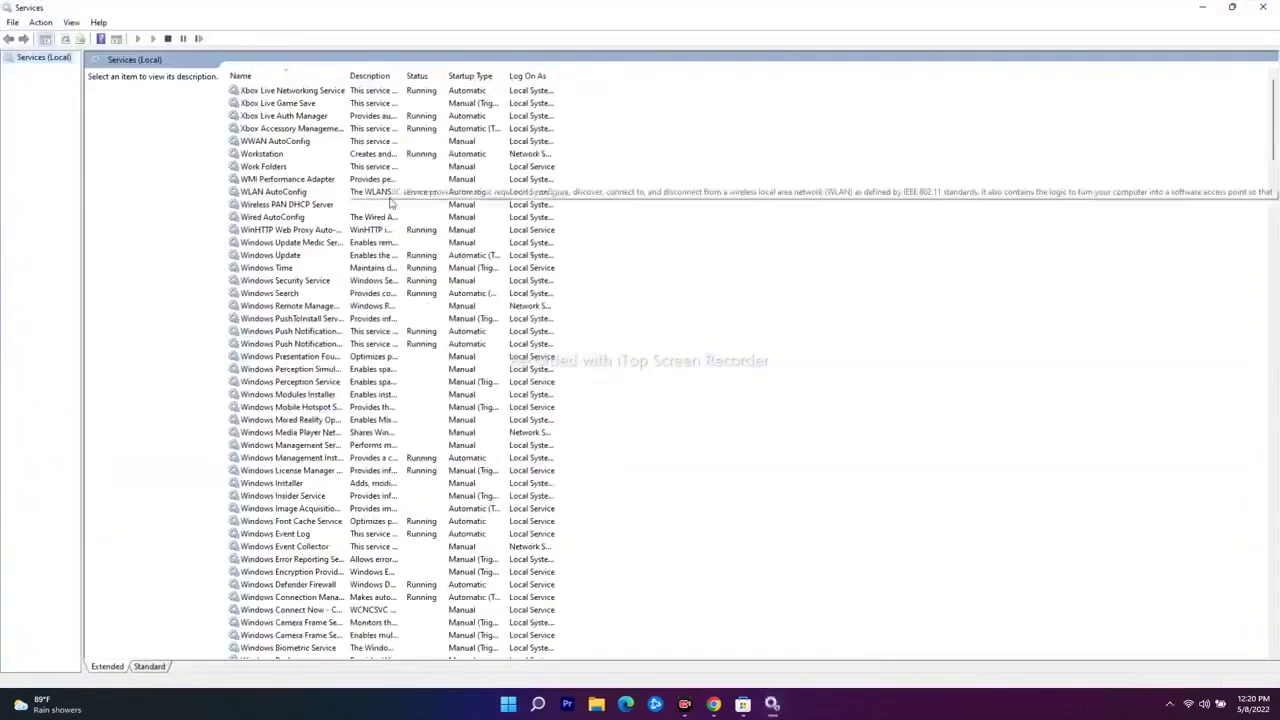
pyautogui.scroll(-20, 390, 203)
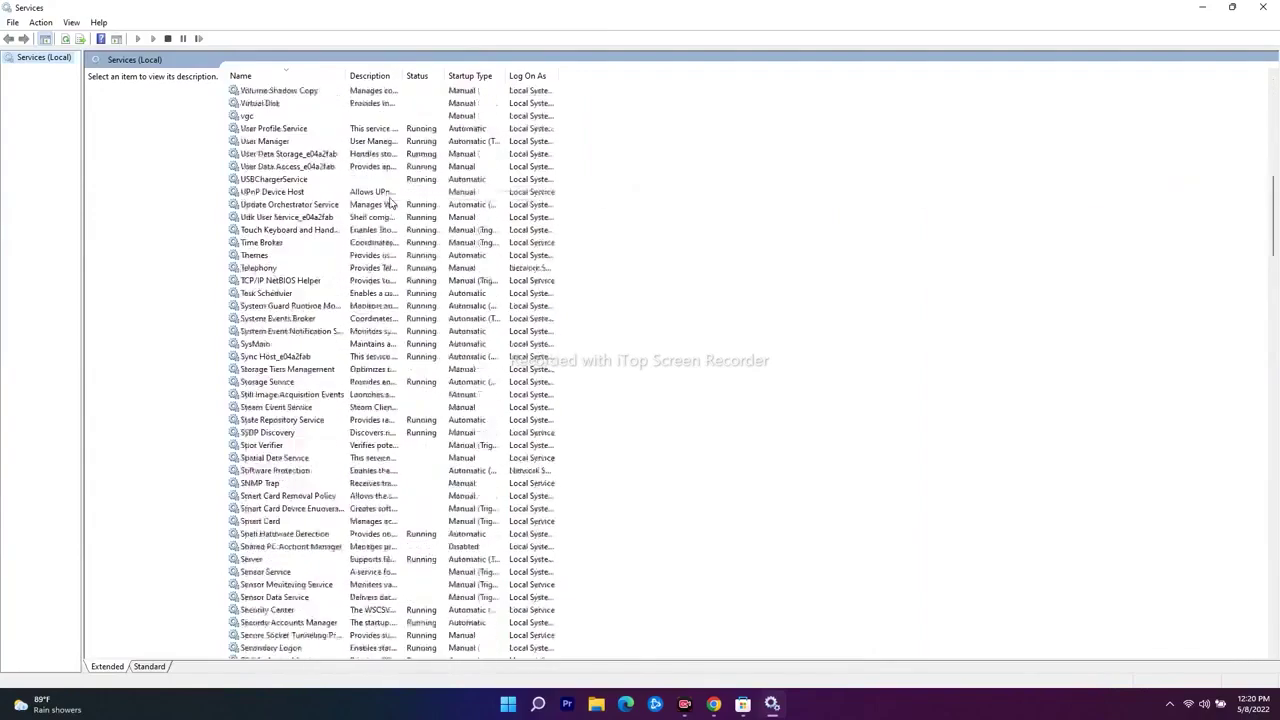
pyautogui.scroll(-20, 390, 203)
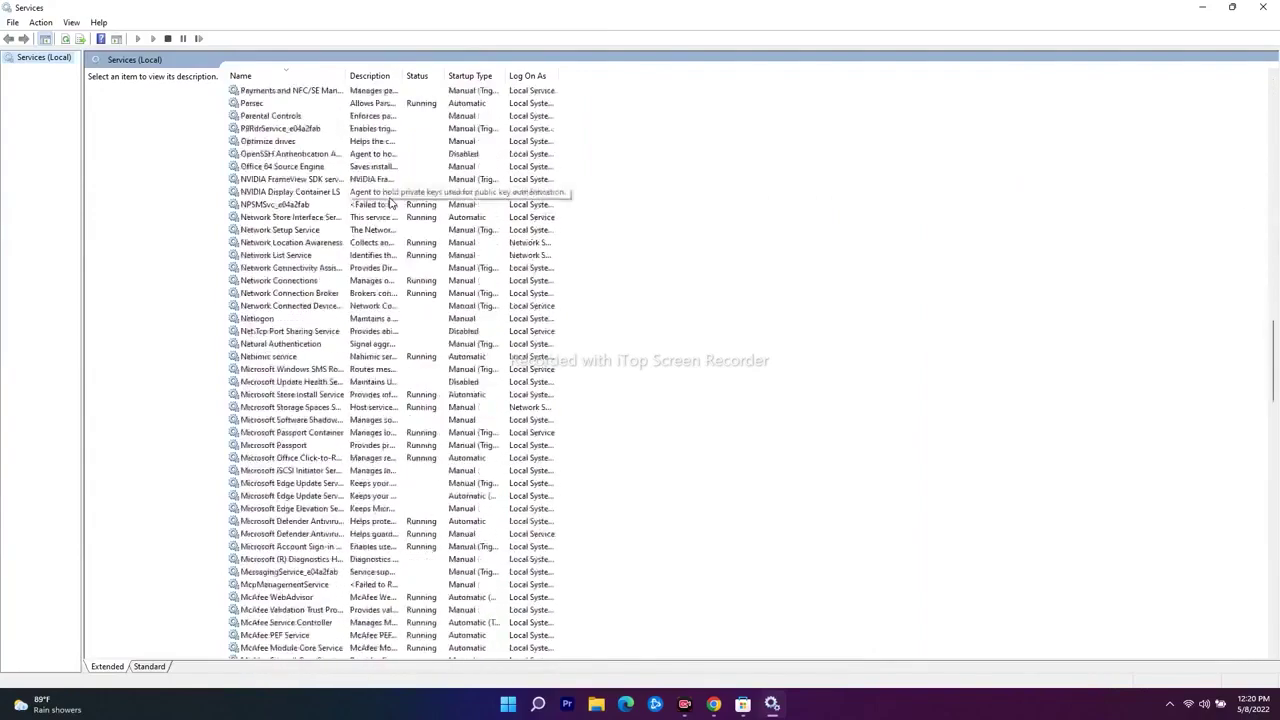
pyautogui.scroll(-16, 390, 203)
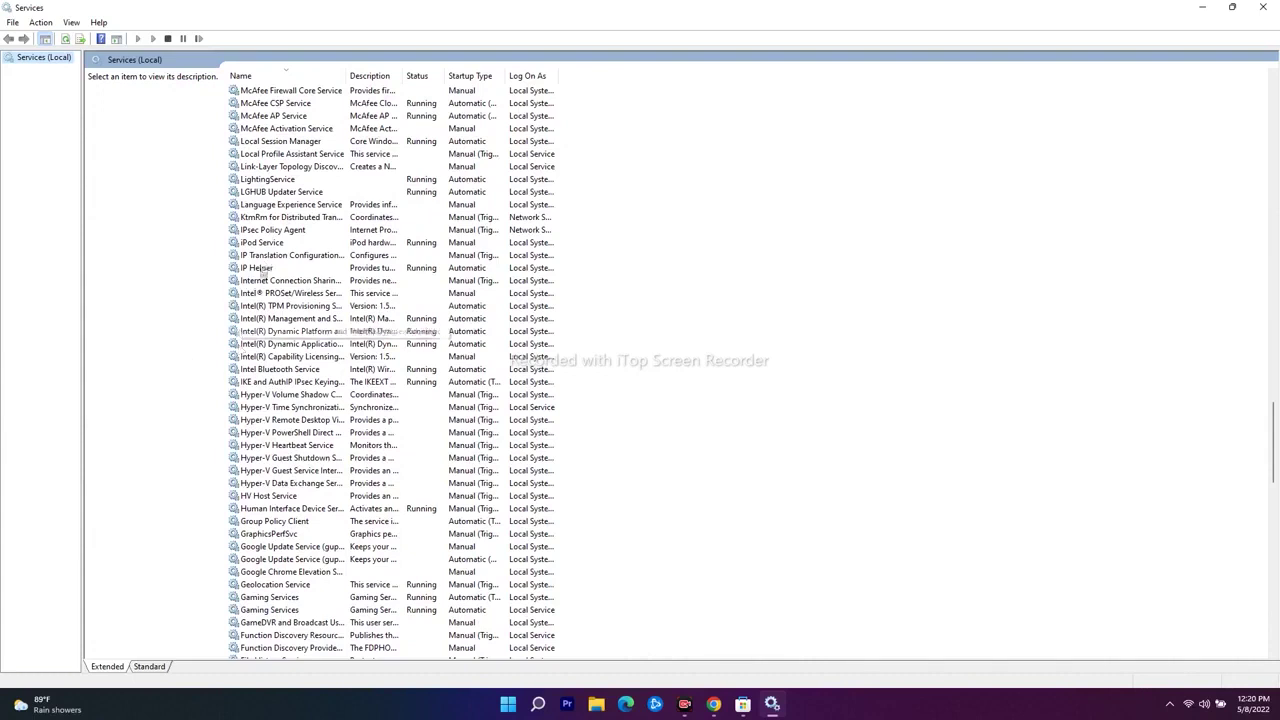
pyautogui.click(266, 272)
pyautogui.rightClick(288, 270)
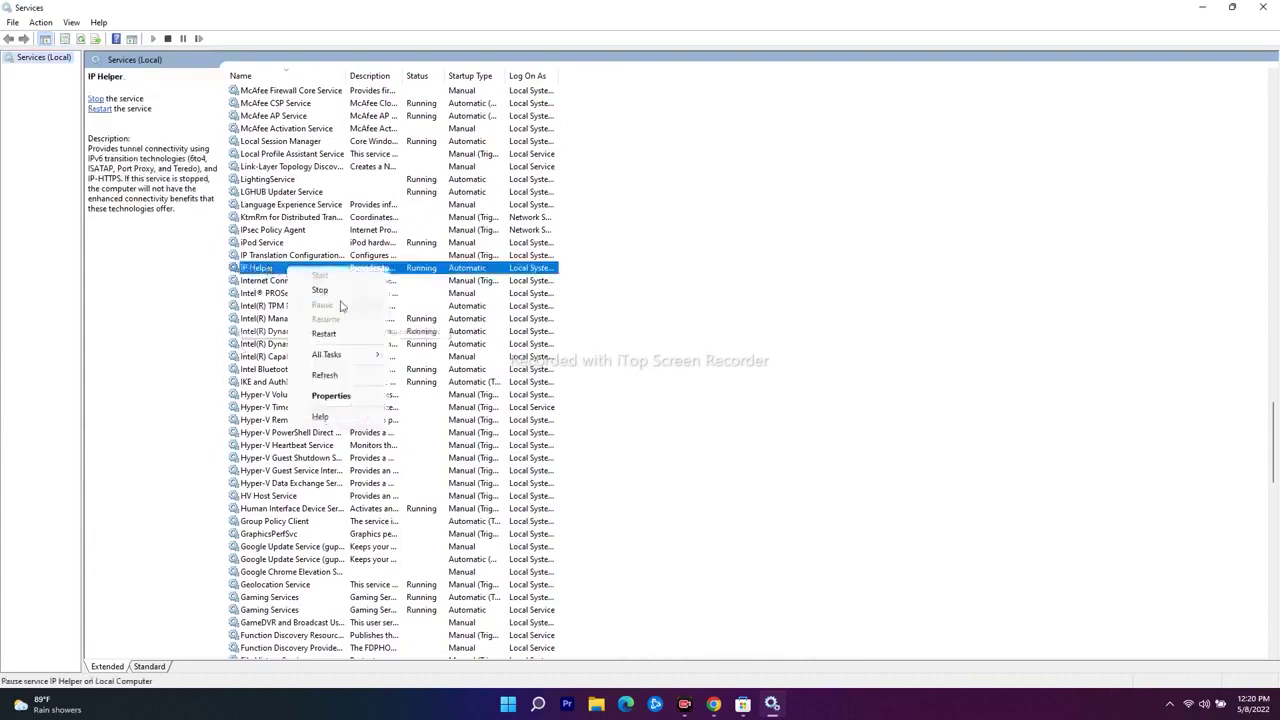
pyautogui.click(345, 396)
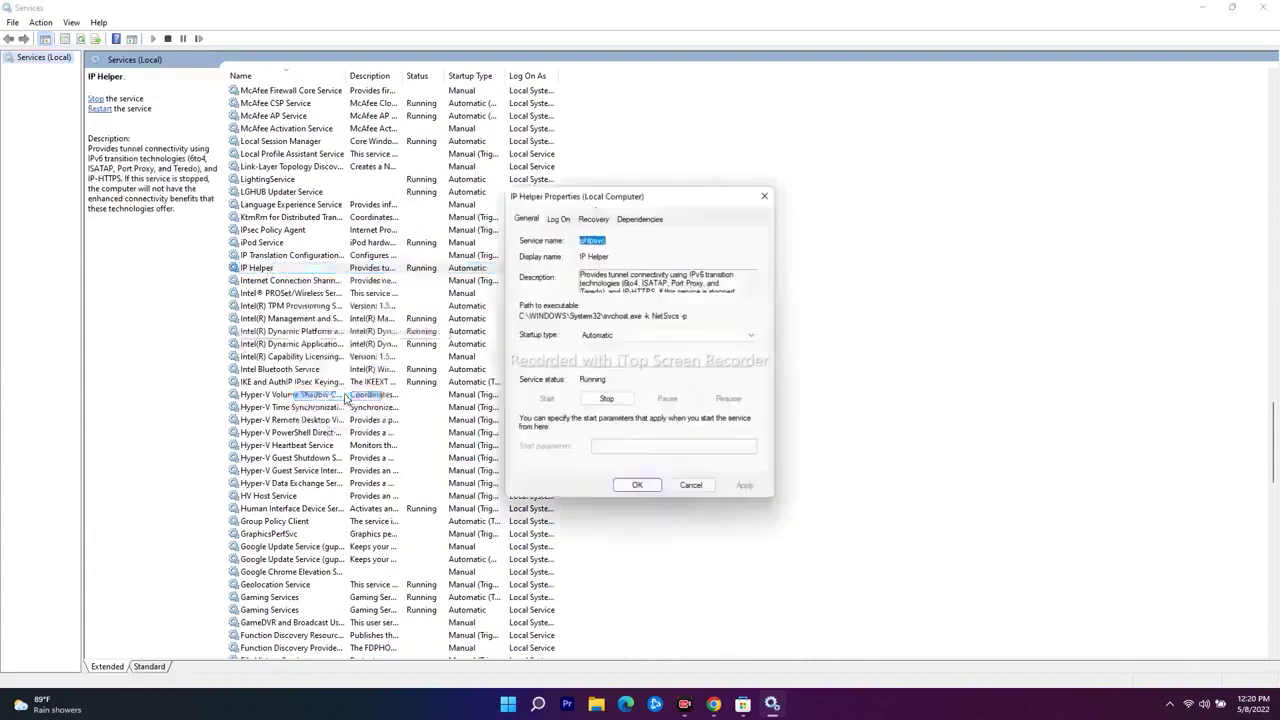
# Step: Set the IP Helper service's startup type to Automatic and confirm its properties
pyautogui.click(617, 337)
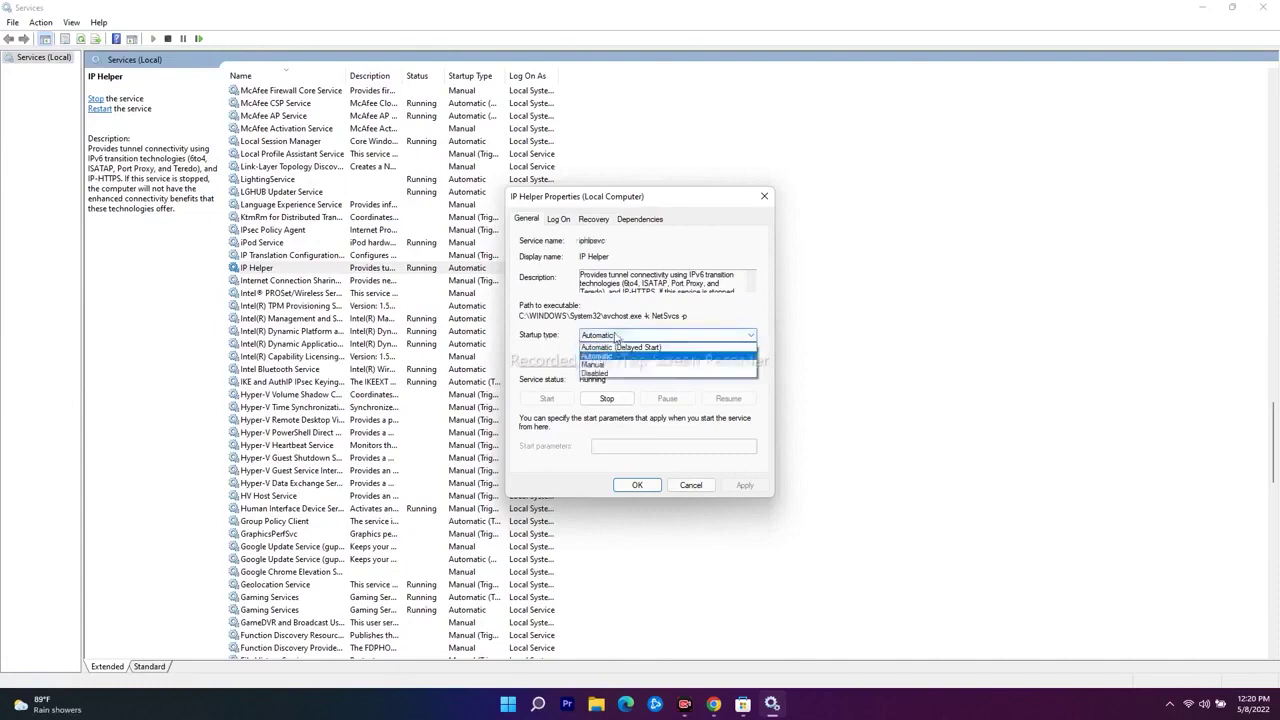
pyautogui.click(620, 356)
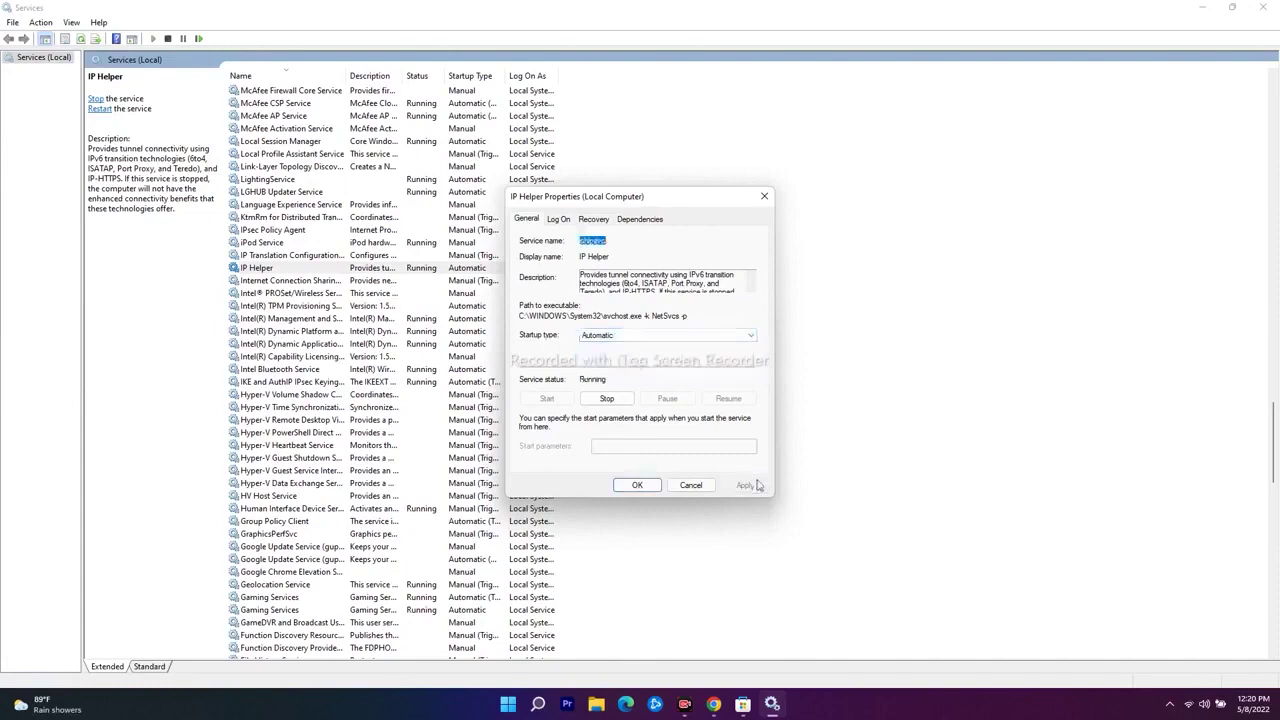
pyautogui.click(637, 485)
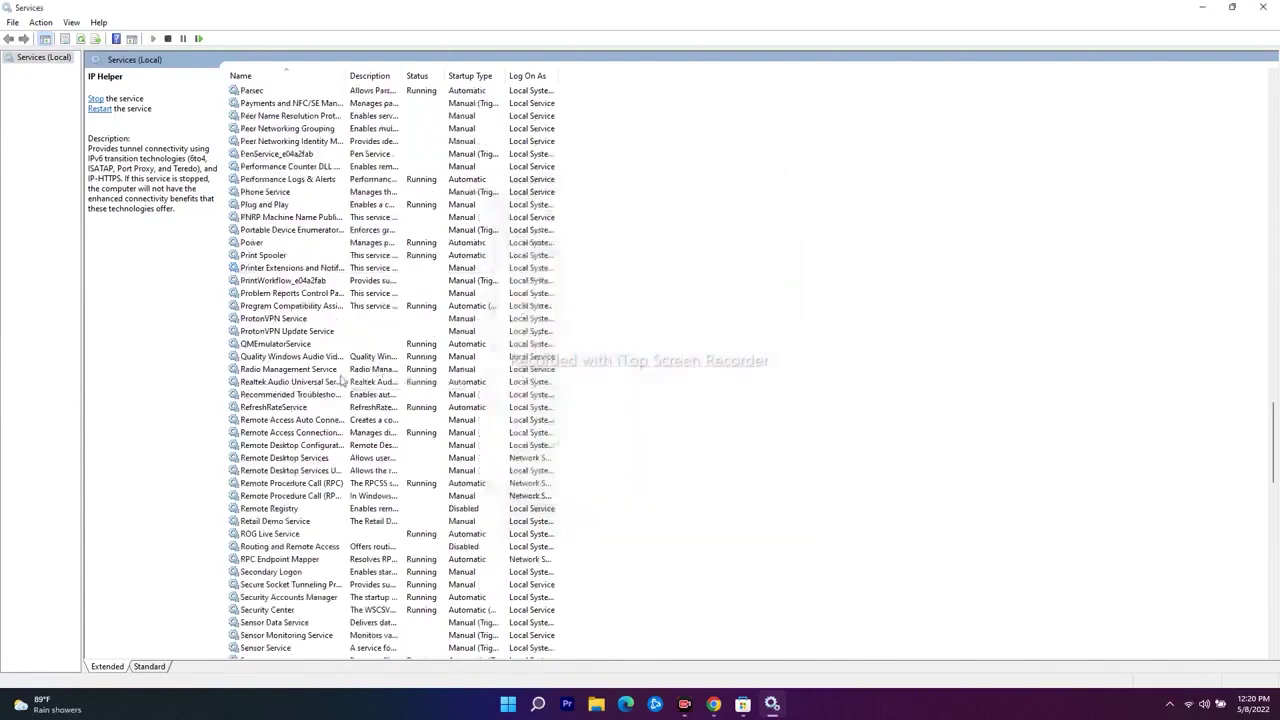
# Step: Check the startup type and status in the Xbox Live Auth Manager service's properties, then close them
pyautogui.scroll(-17, 340, 380)
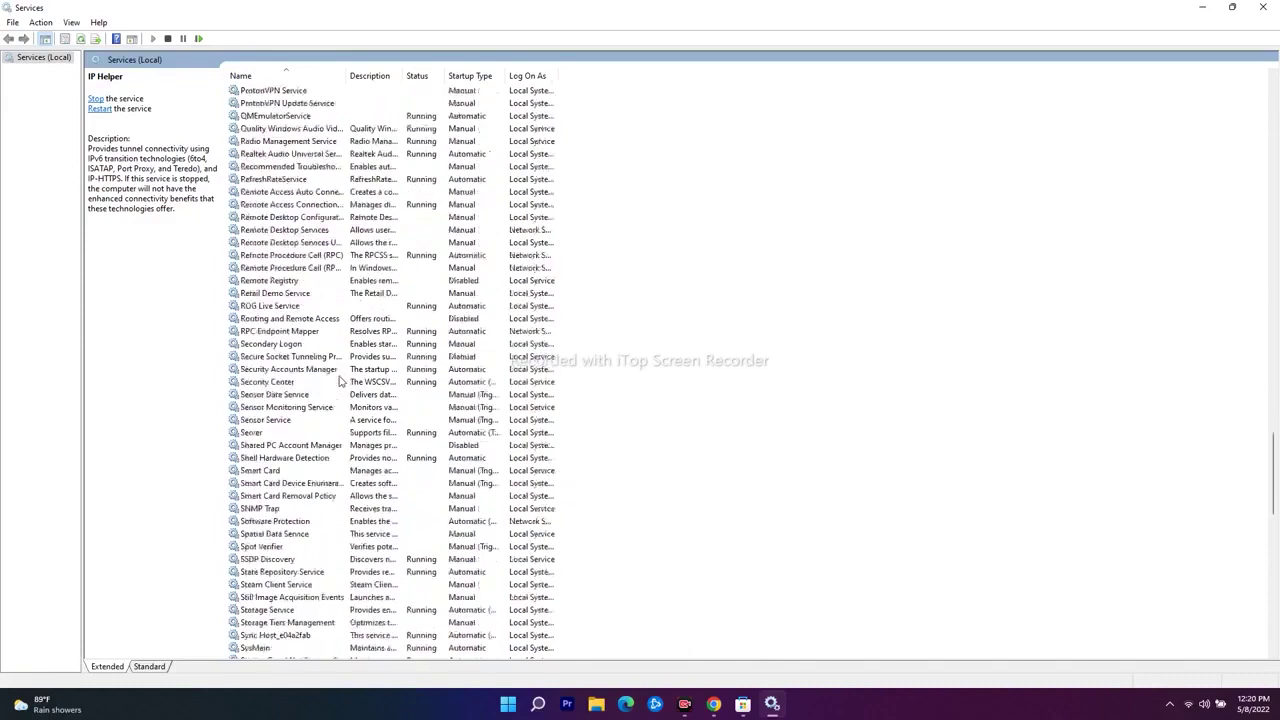
pyautogui.scroll(-14, 340, 380)
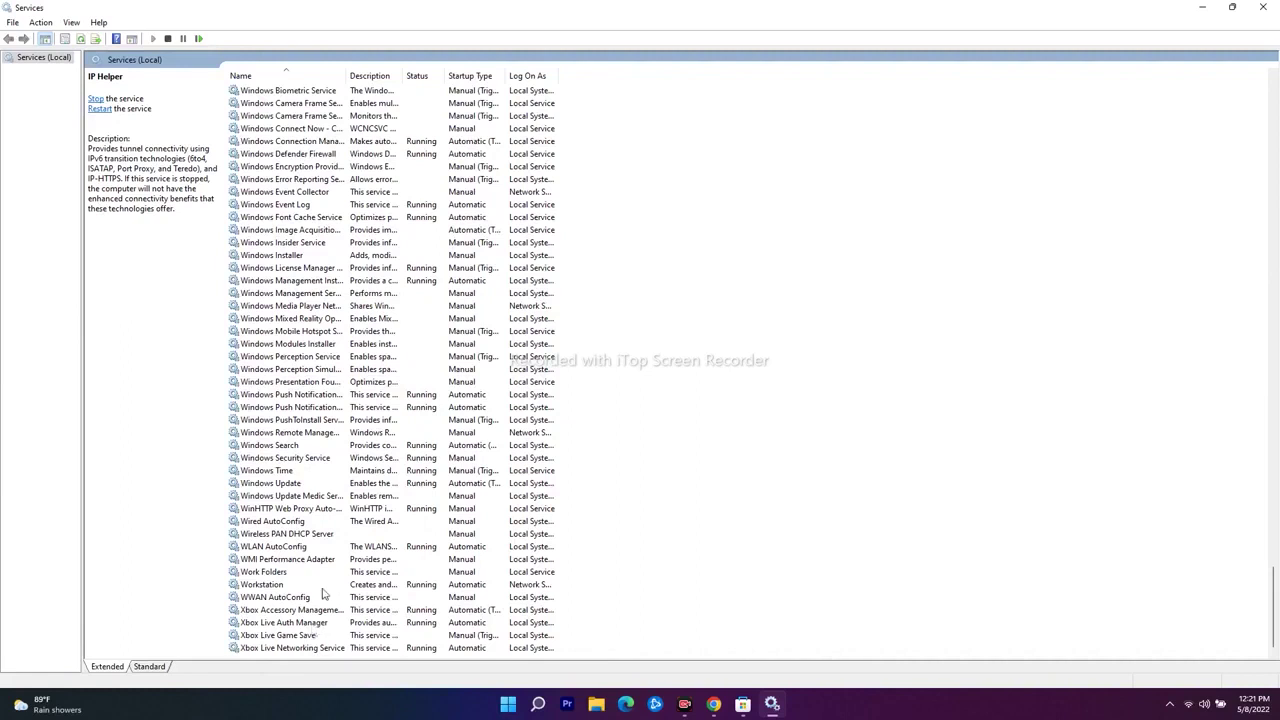
pyautogui.click(300, 624)
pyautogui.rightClick(300, 624)
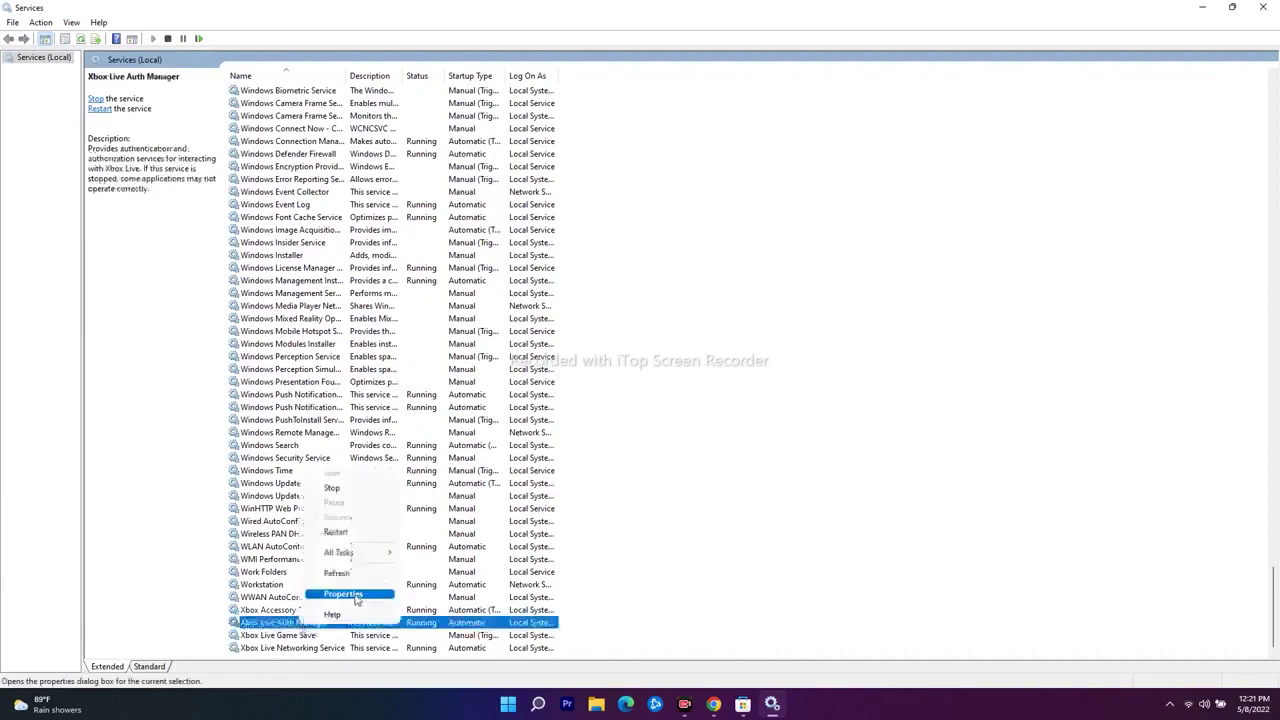
pyautogui.click(358, 594)
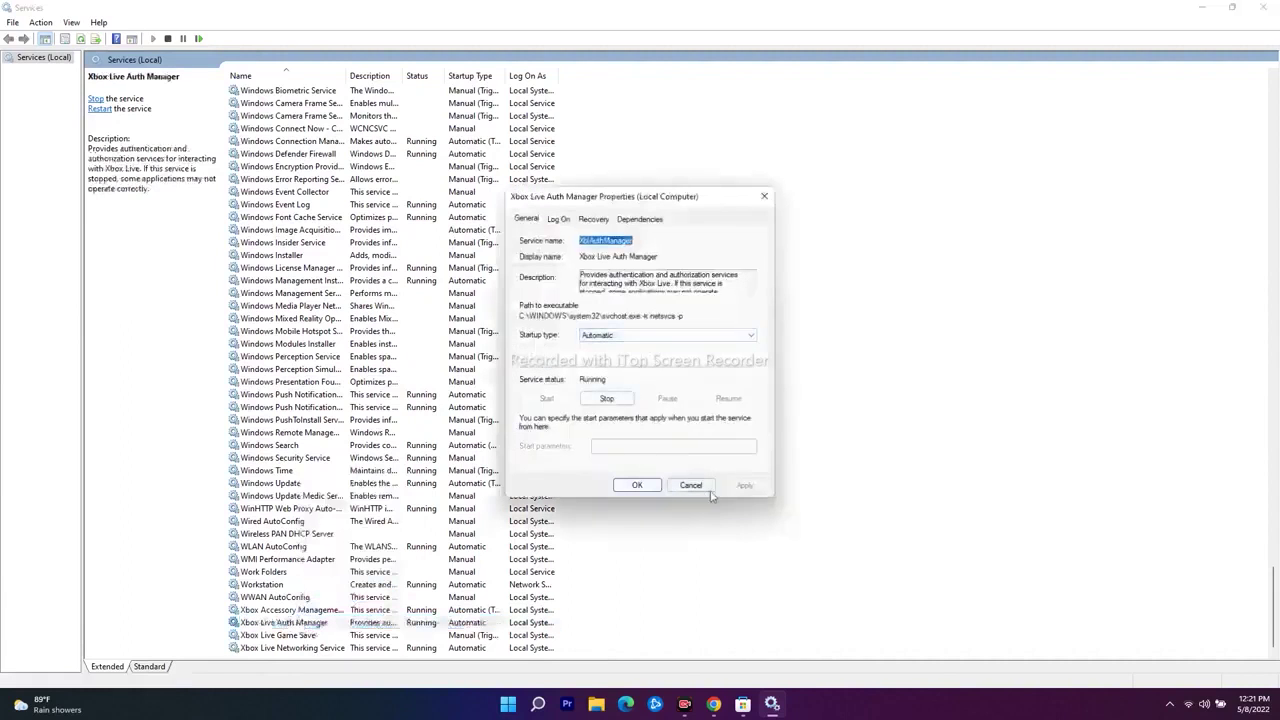
pyautogui.click(615, 487)
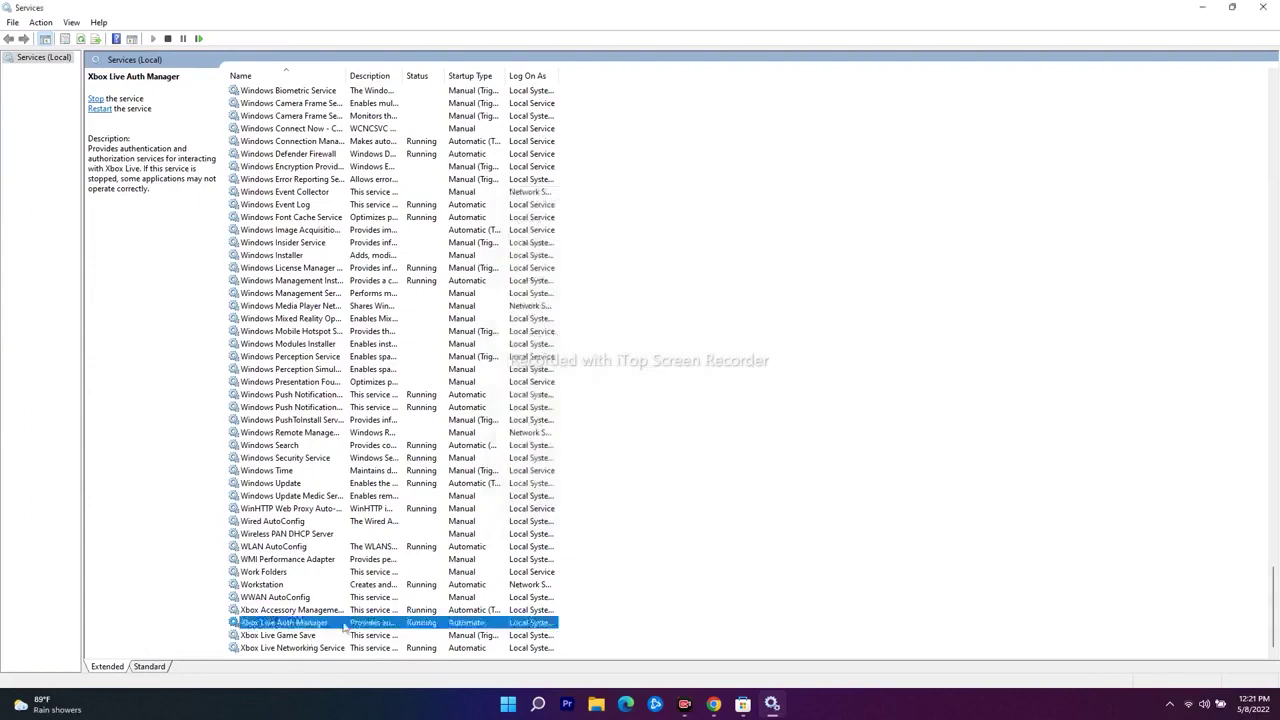
# Step: Set the Xbox Live Game Save service's startup type to Automatic, start the service, and apply the properties
pyautogui.rightClick(312, 637)
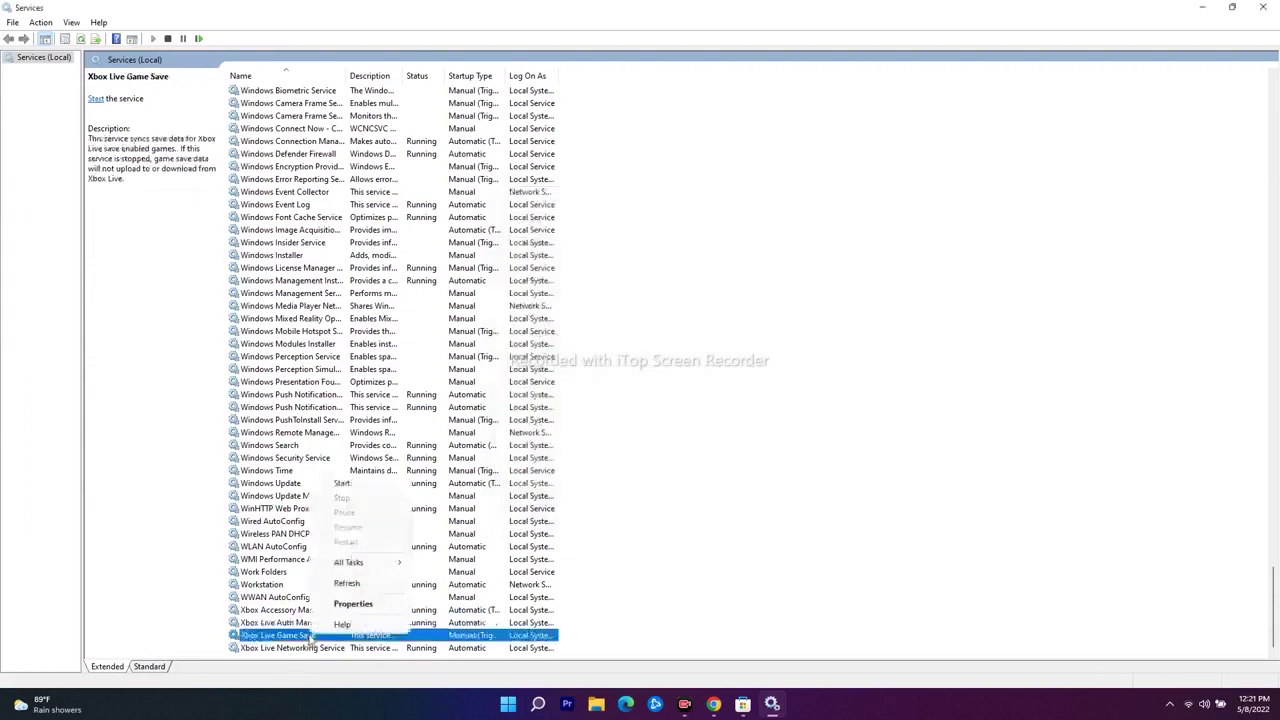
pyautogui.click(354, 604)
pyautogui.click(620, 337)
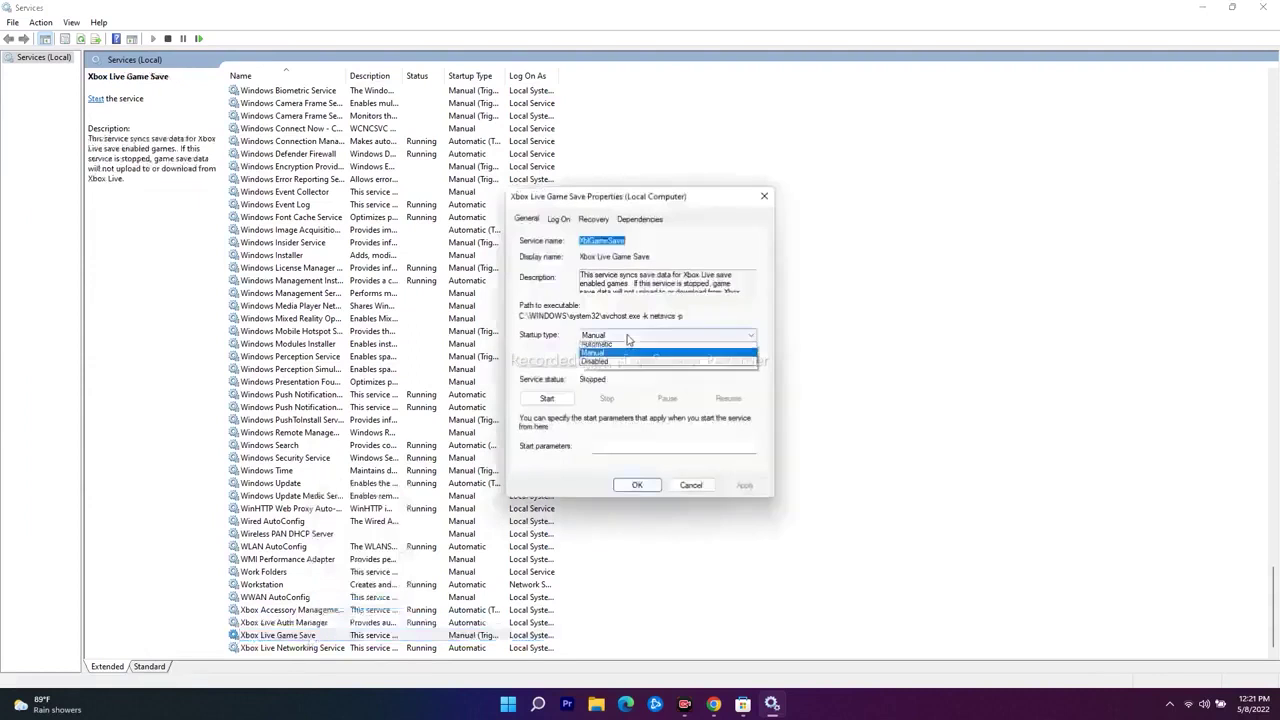
pyautogui.click(620, 356)
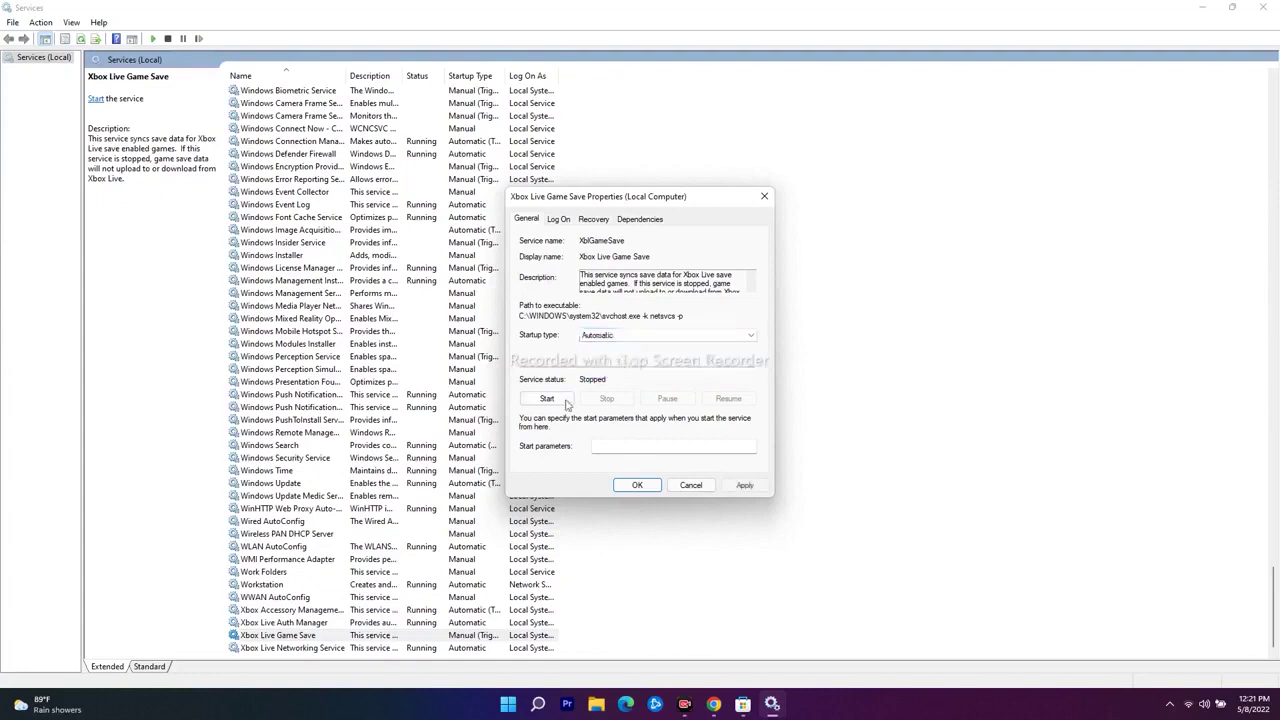
pyautogui.click(550, 399)
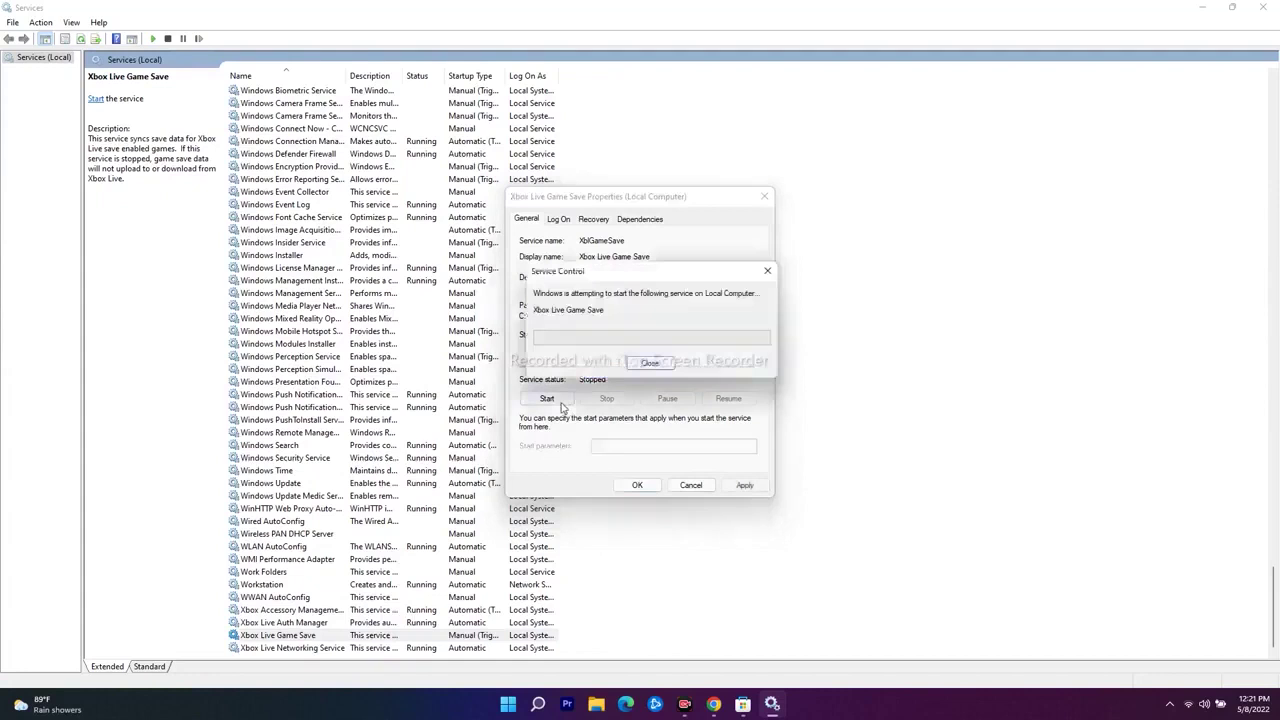
pyautogui.click(745, 486)
pyautogui.click(636, 485)
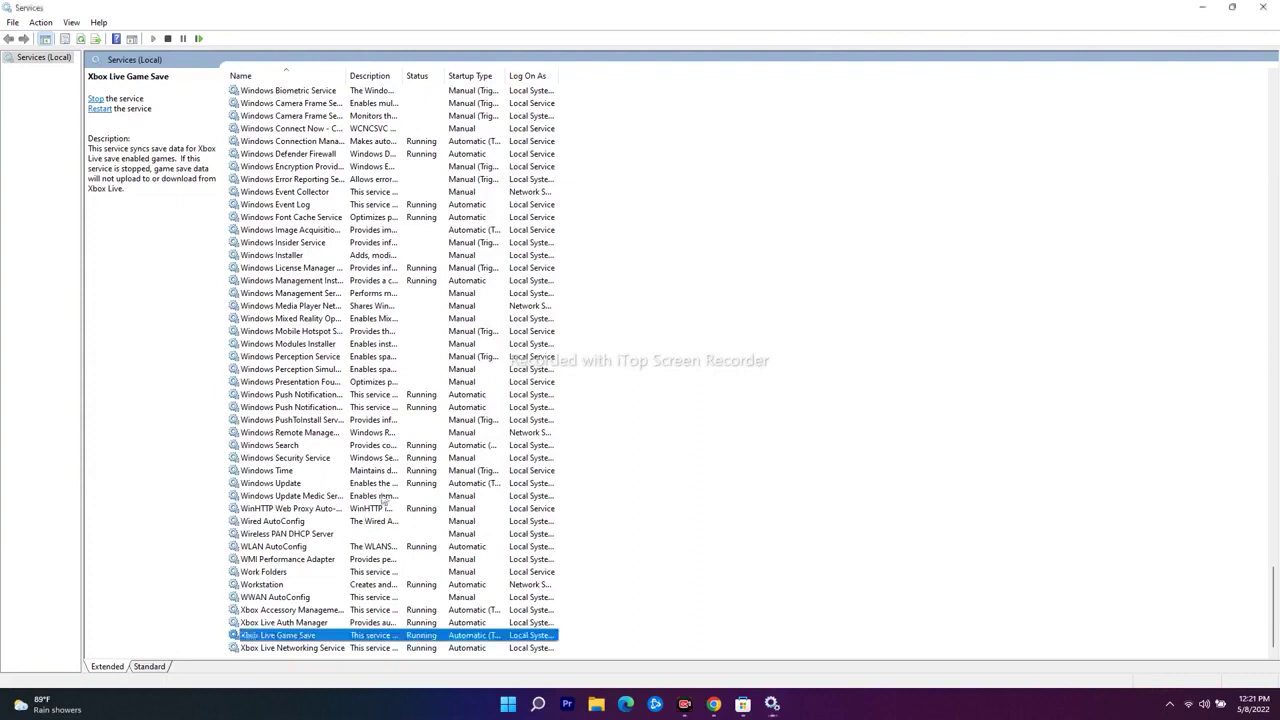
# Step: Check the startup type and status in the Xbox Live Networking Service's properties, then close them
pyautogui.click(298, 648)
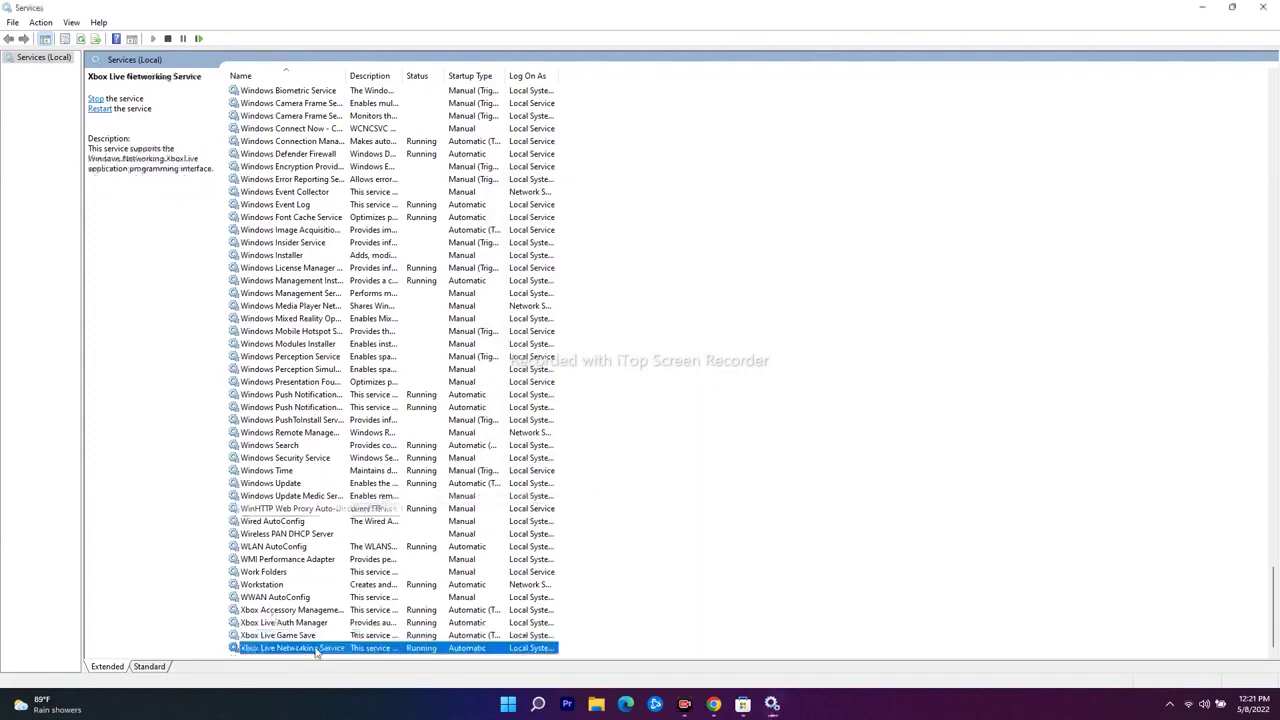
pyautogui.rightClick(333, 652)
pyautogui.click(375, 619)
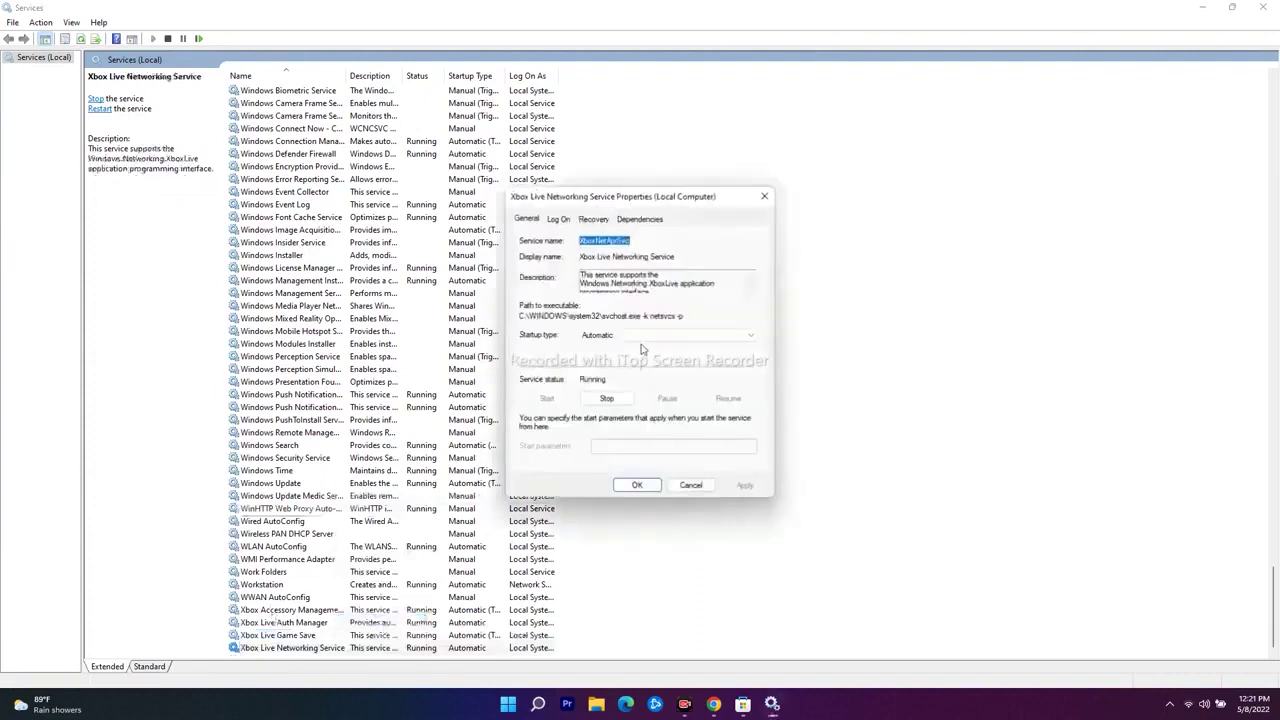
pyautogui.click(691, 485)
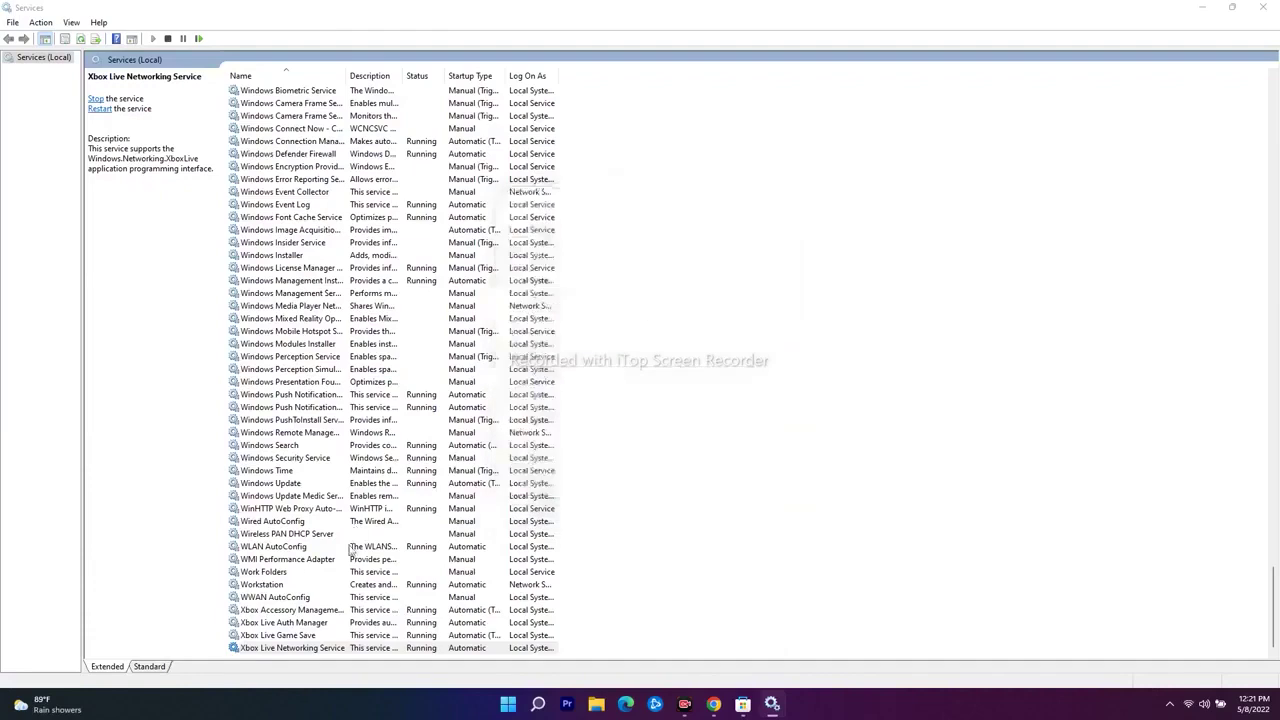
# Step: Look back through the list of services and close the Services window
pyautogui.scroll(20, 322, 580)
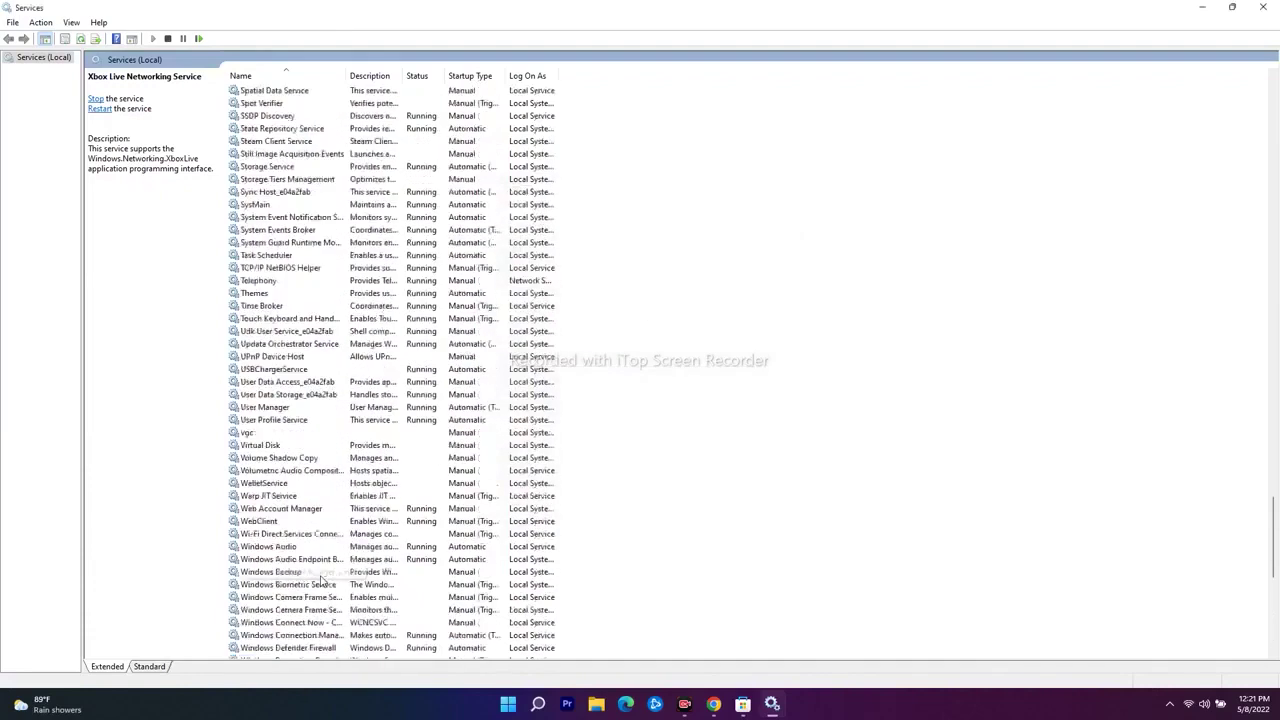
pyautogui.scroll(15, 322, 580)
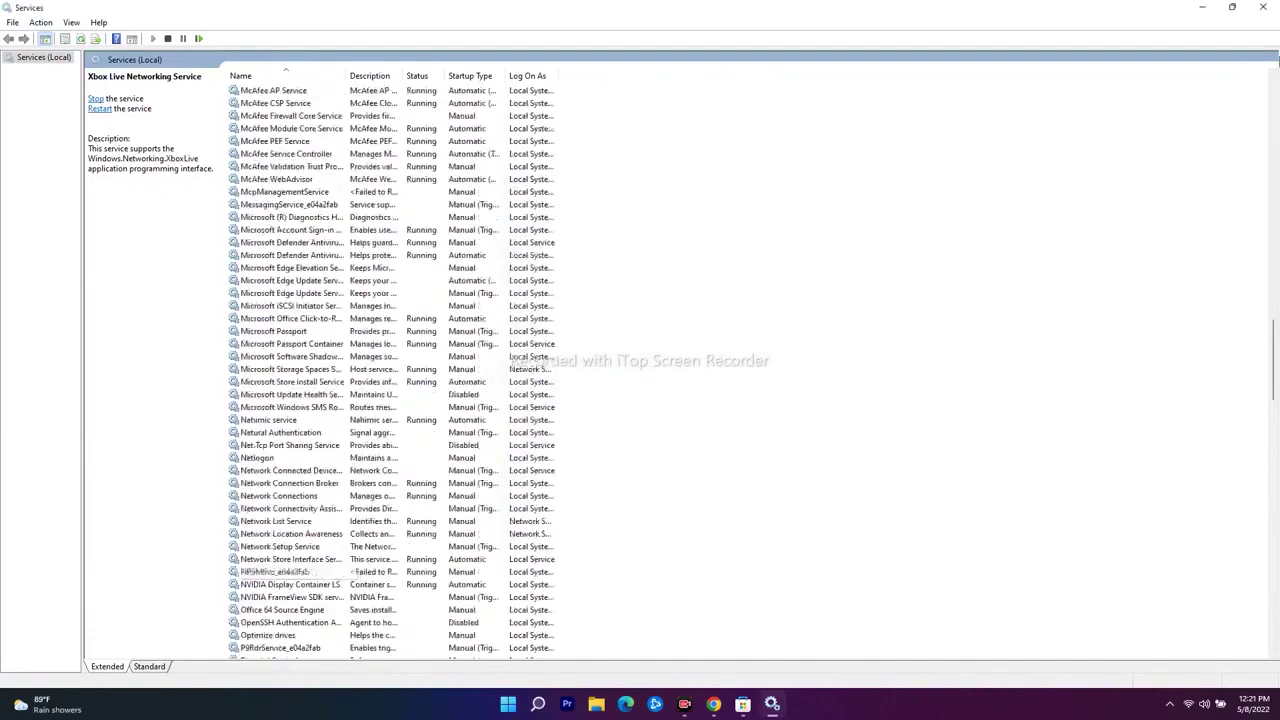
pyautogui.click(1263, 7)
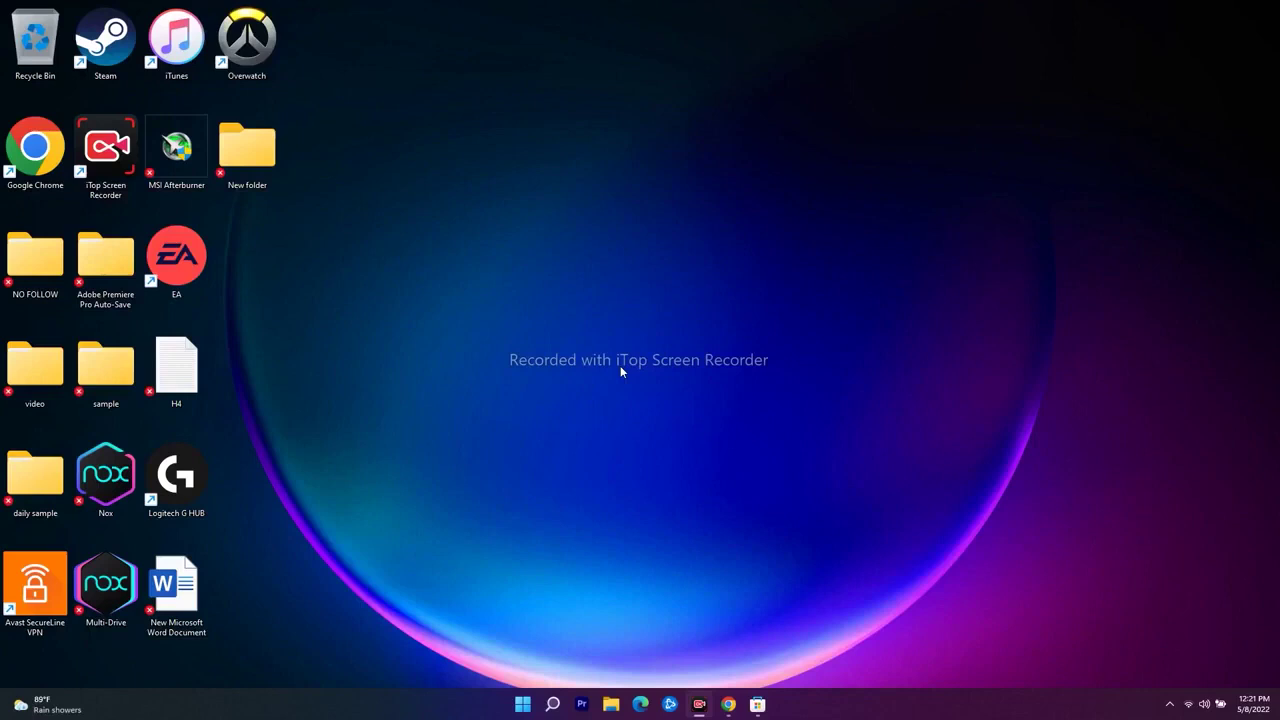
# Step: Switch to Settings, run a check for Windows updates, and minimize the window
pyautogui.click(552, 705)
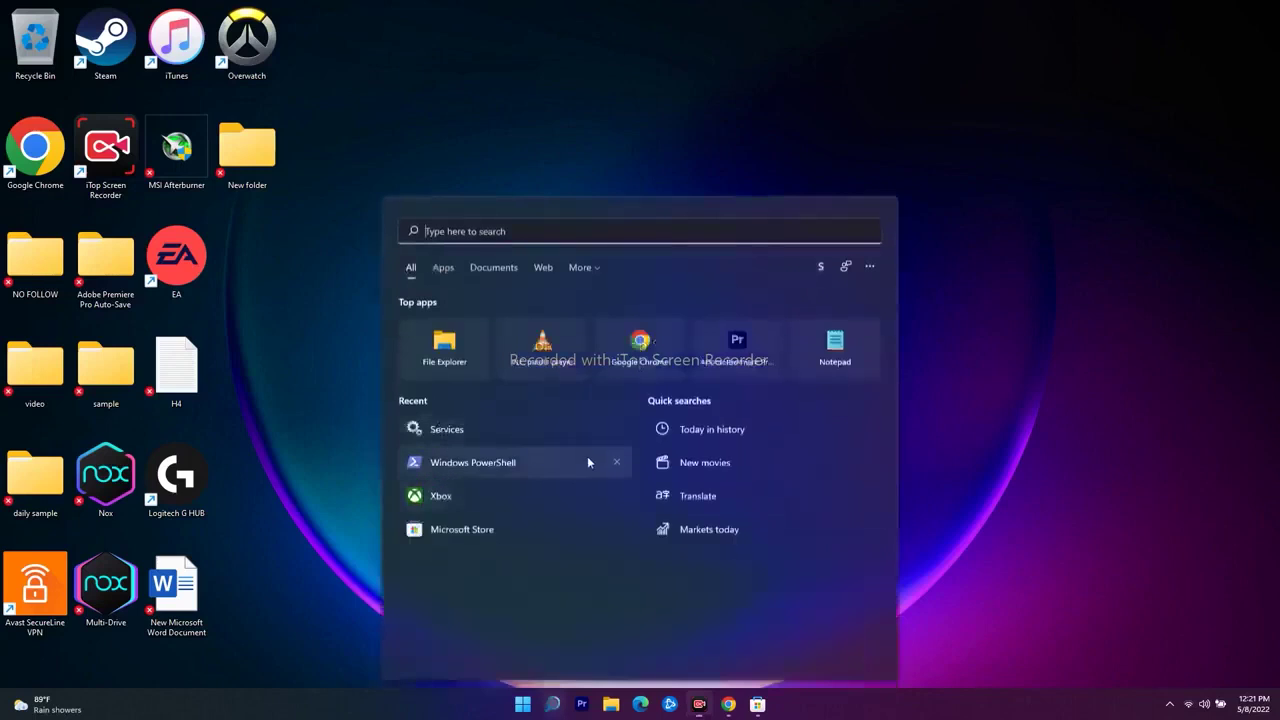
pyautogui.write('settings')
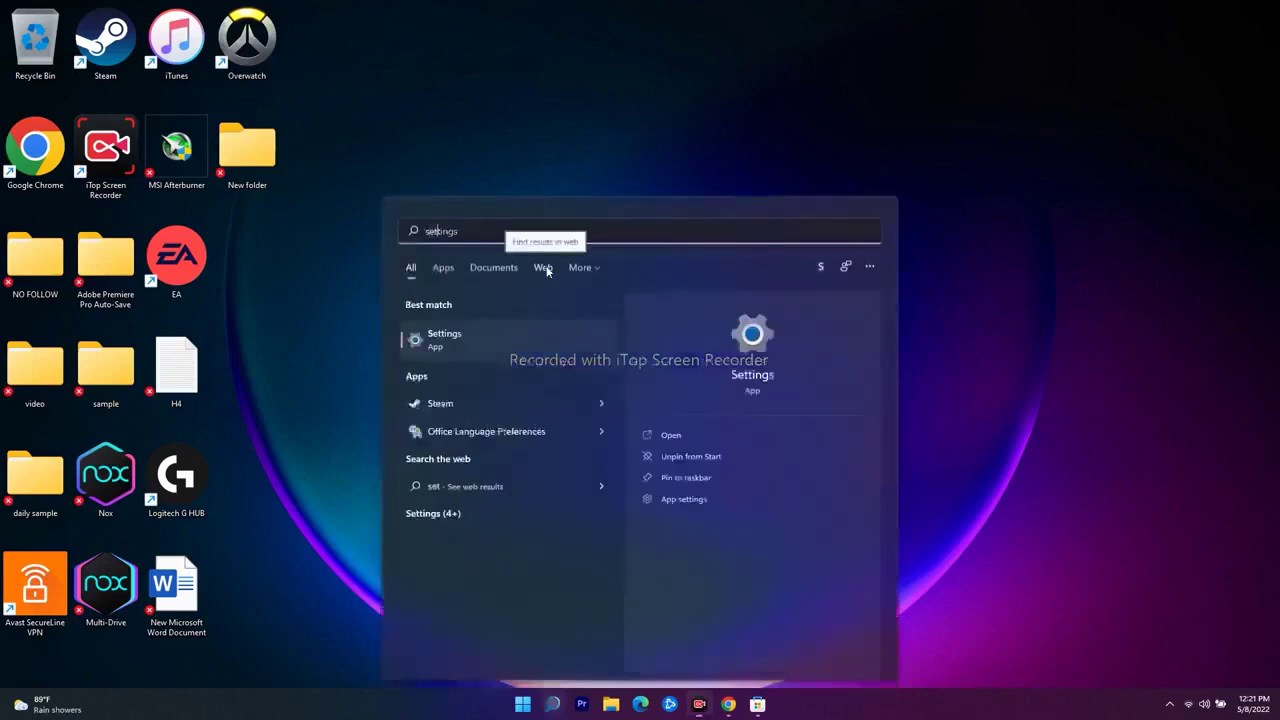
pyautogui.click(506, 334)
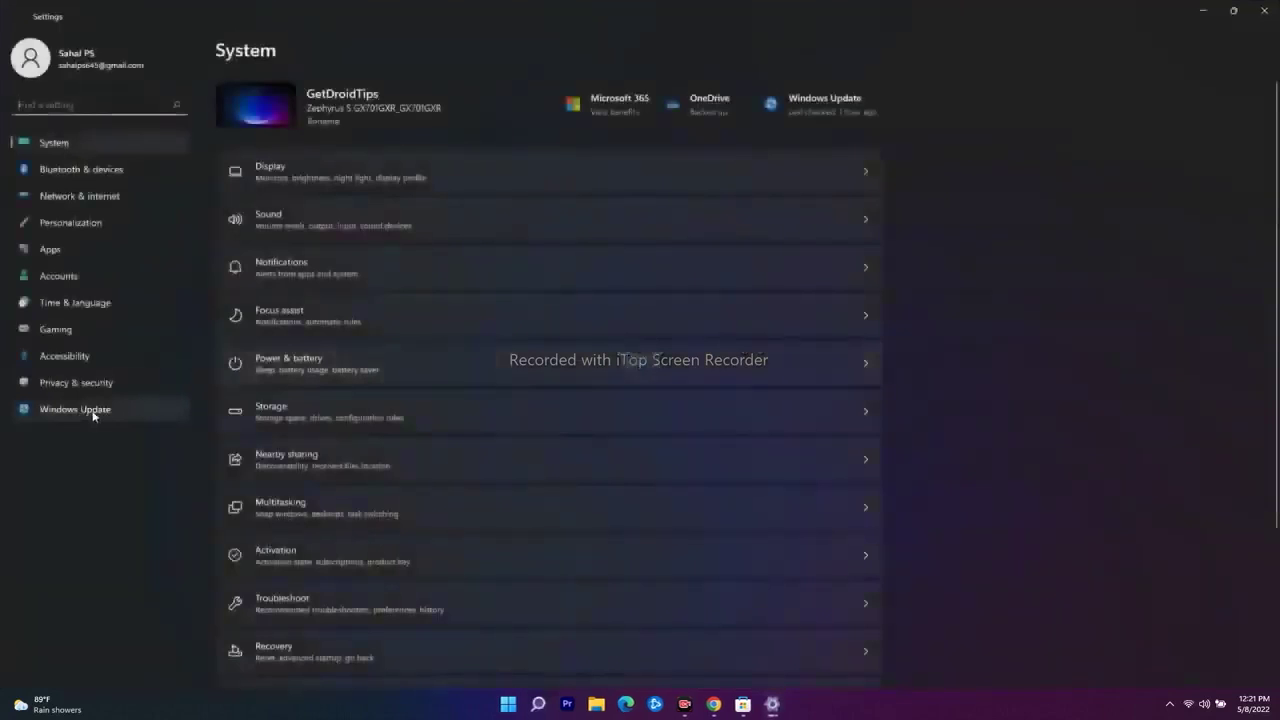
pyautogui.click(92, 412)
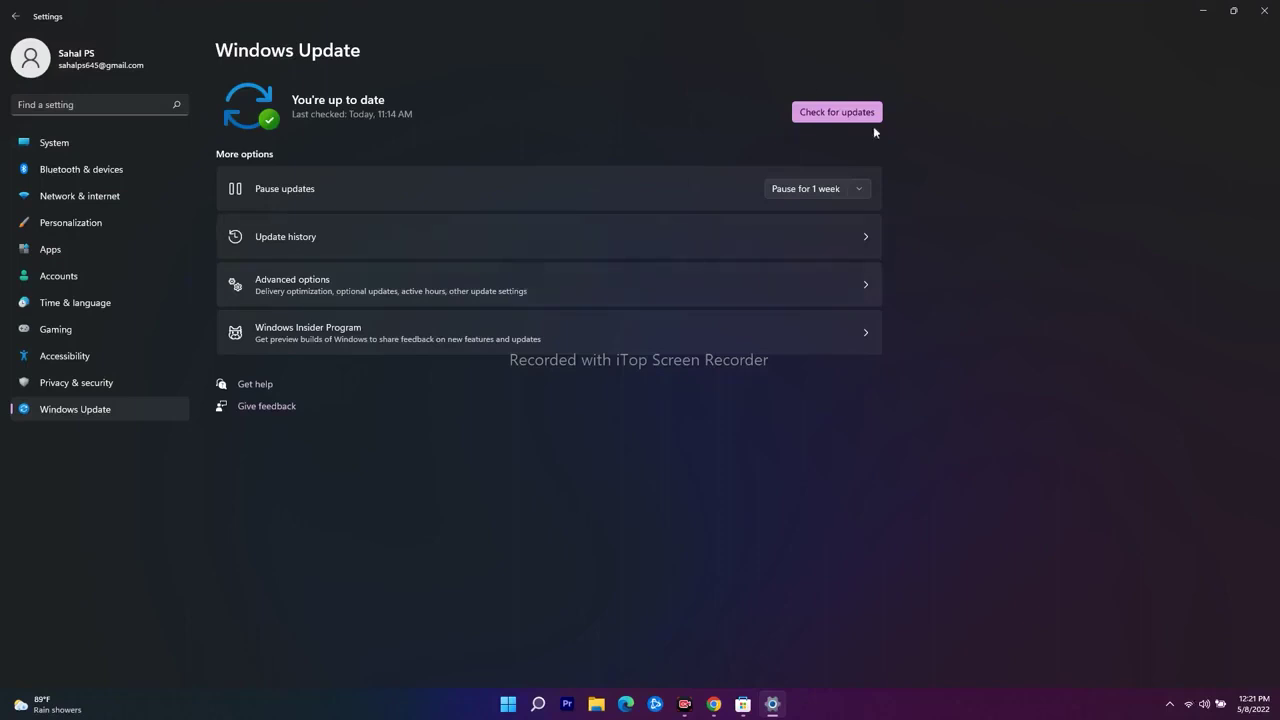
pyautogui.click(868, 117)
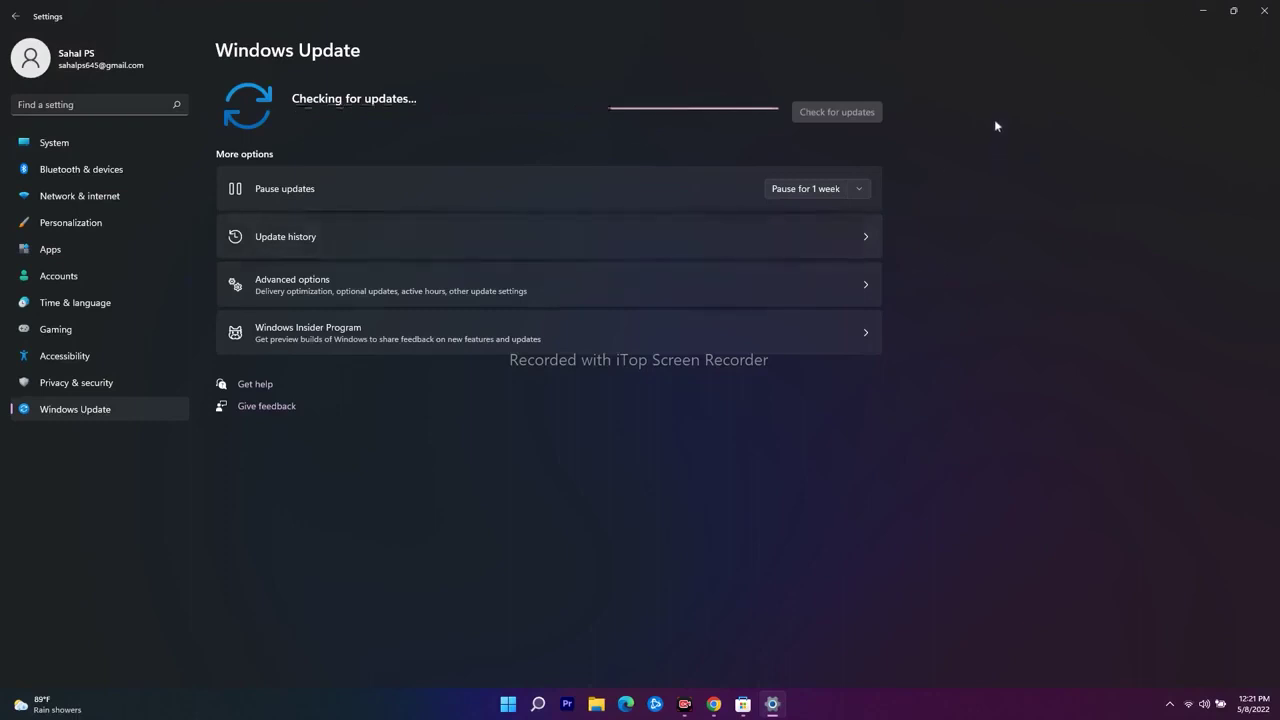
pyautogui.click(1200, 11)
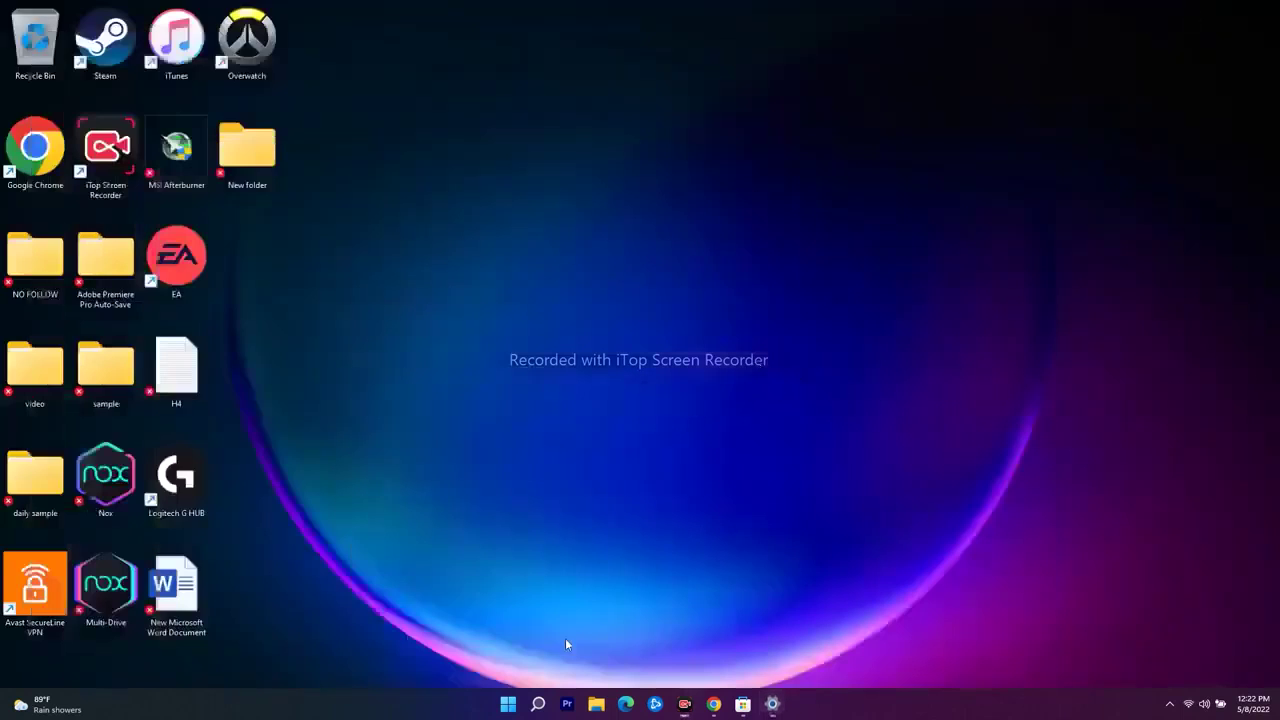
# Step: Run the WSRESET command to clear the Microsoft Store cache, minimizing its console and the Store window
pyautogui.click(537, 705)
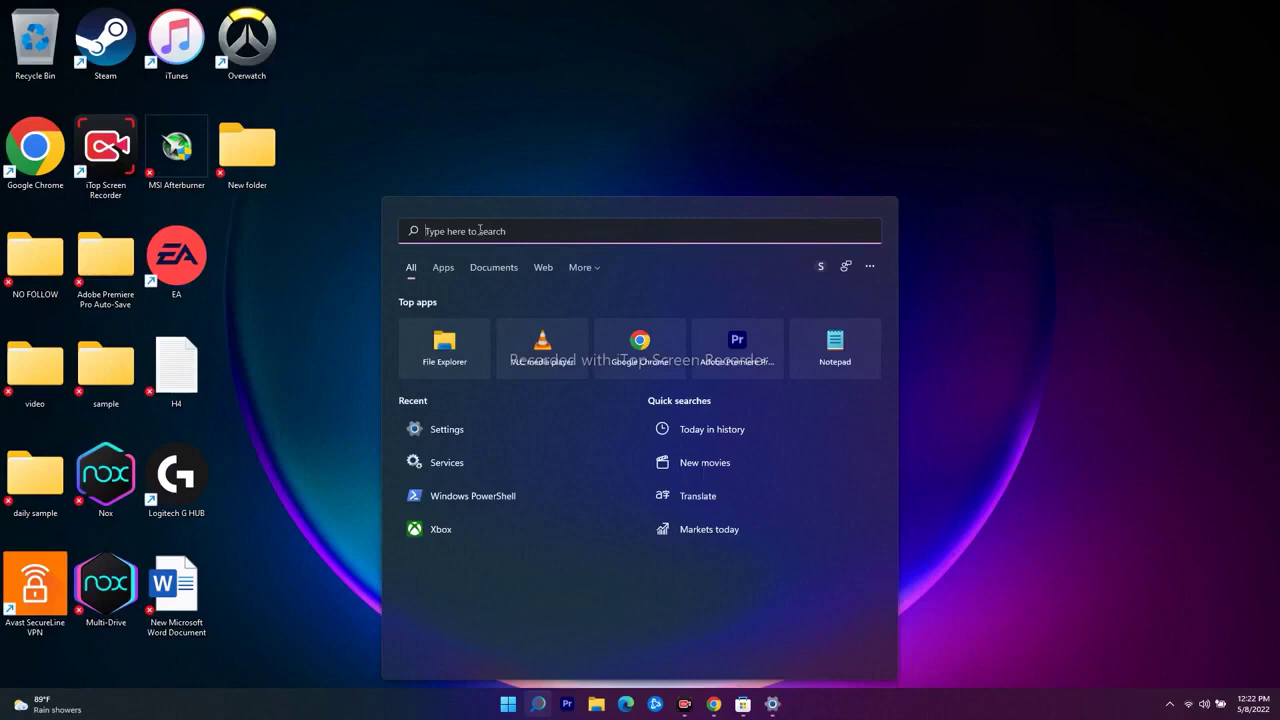
pyautogui.write('W')
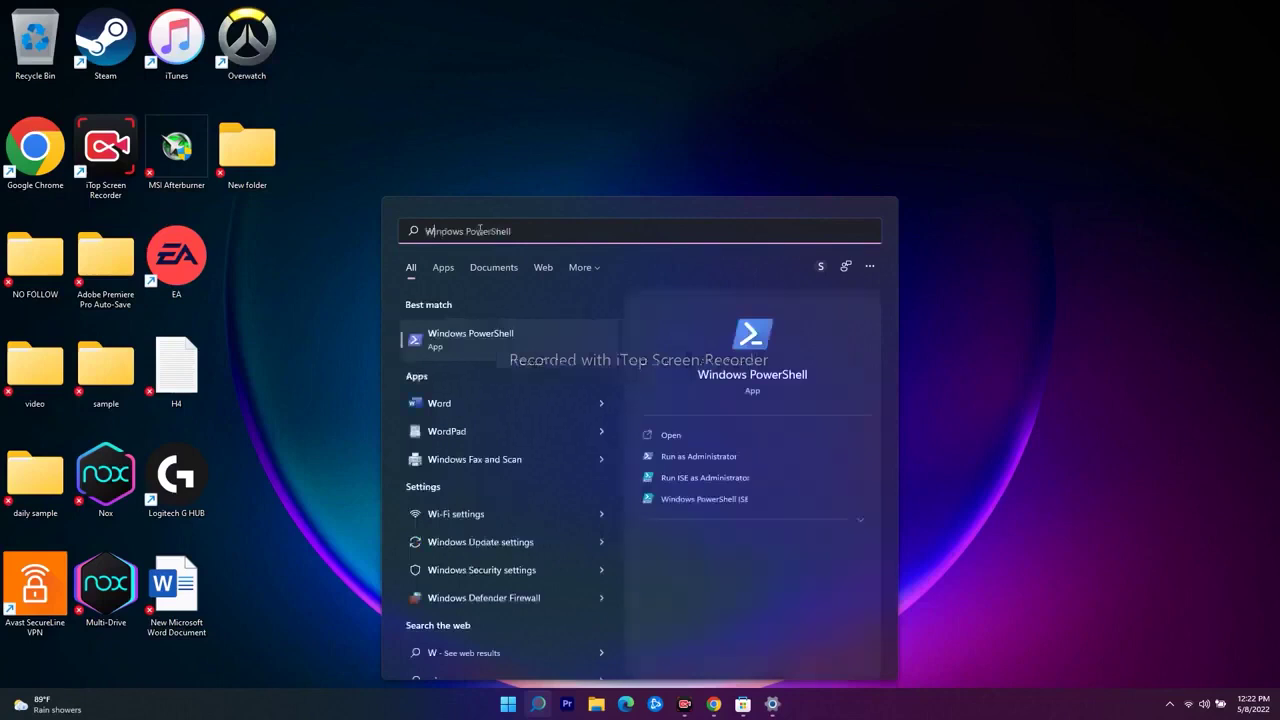
pyautogui.write('sreset')
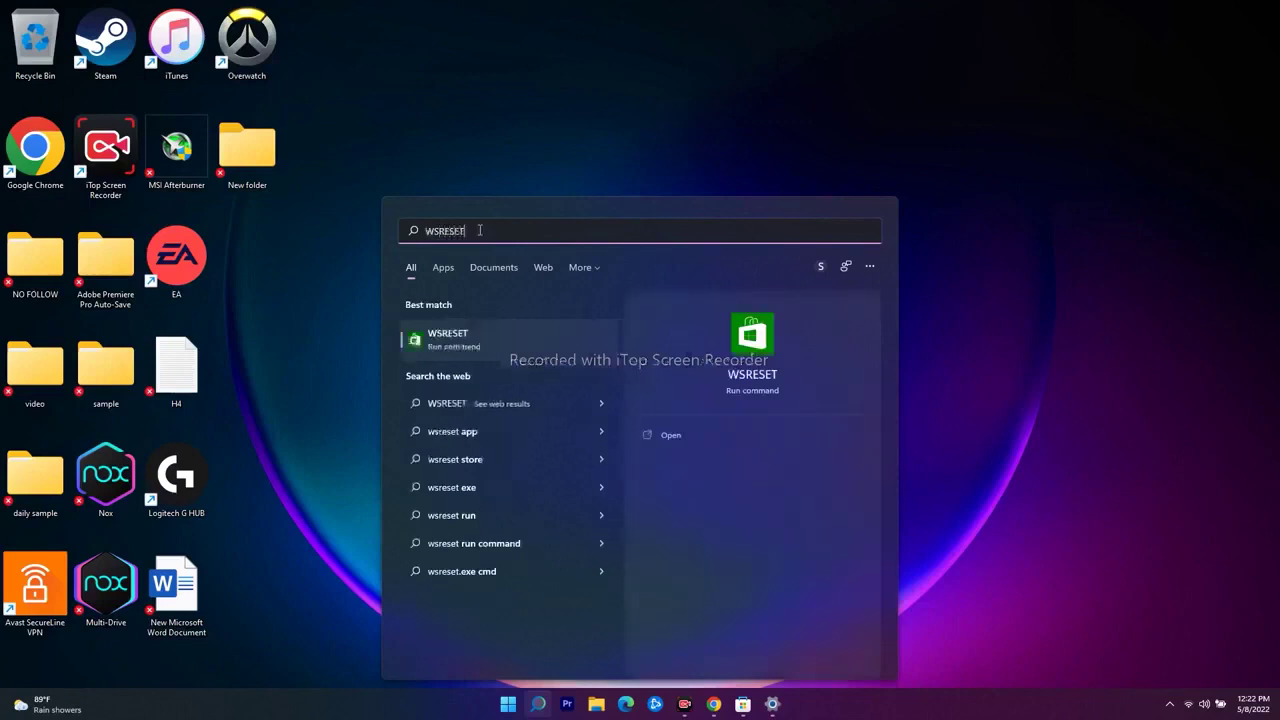
pyautogui.click(517, 340)
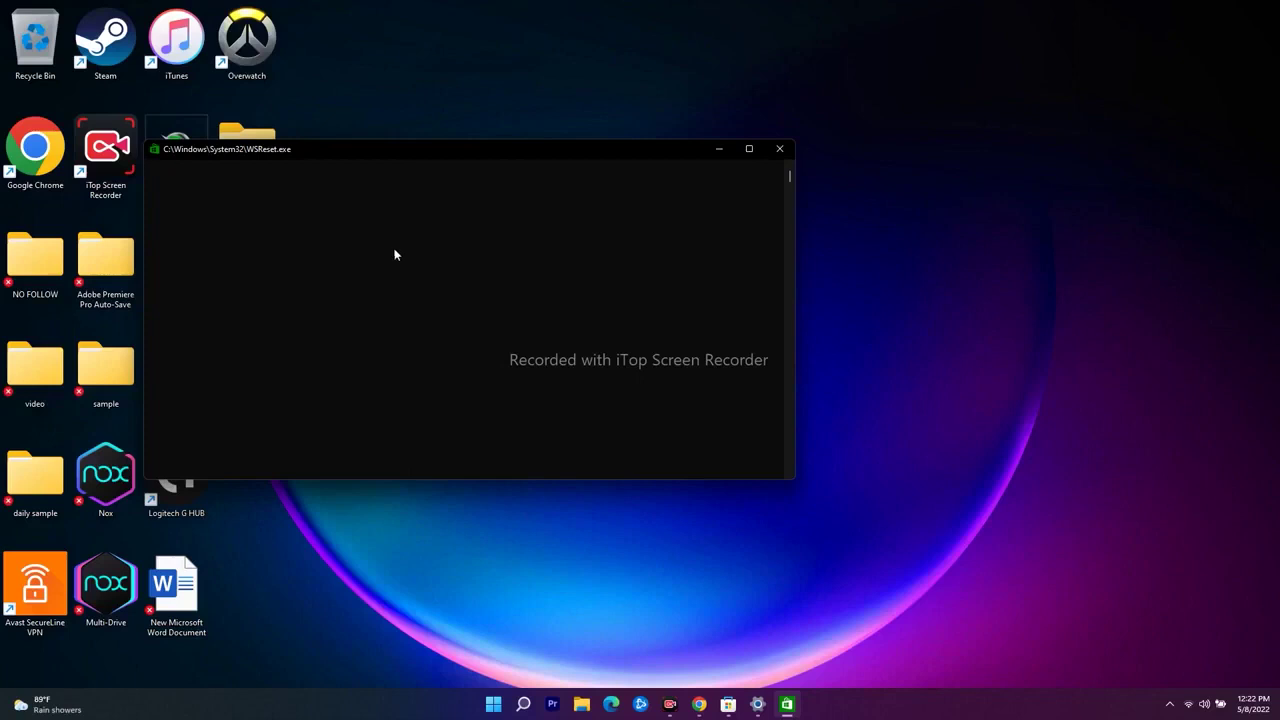
pyautogui.click(721, 150)
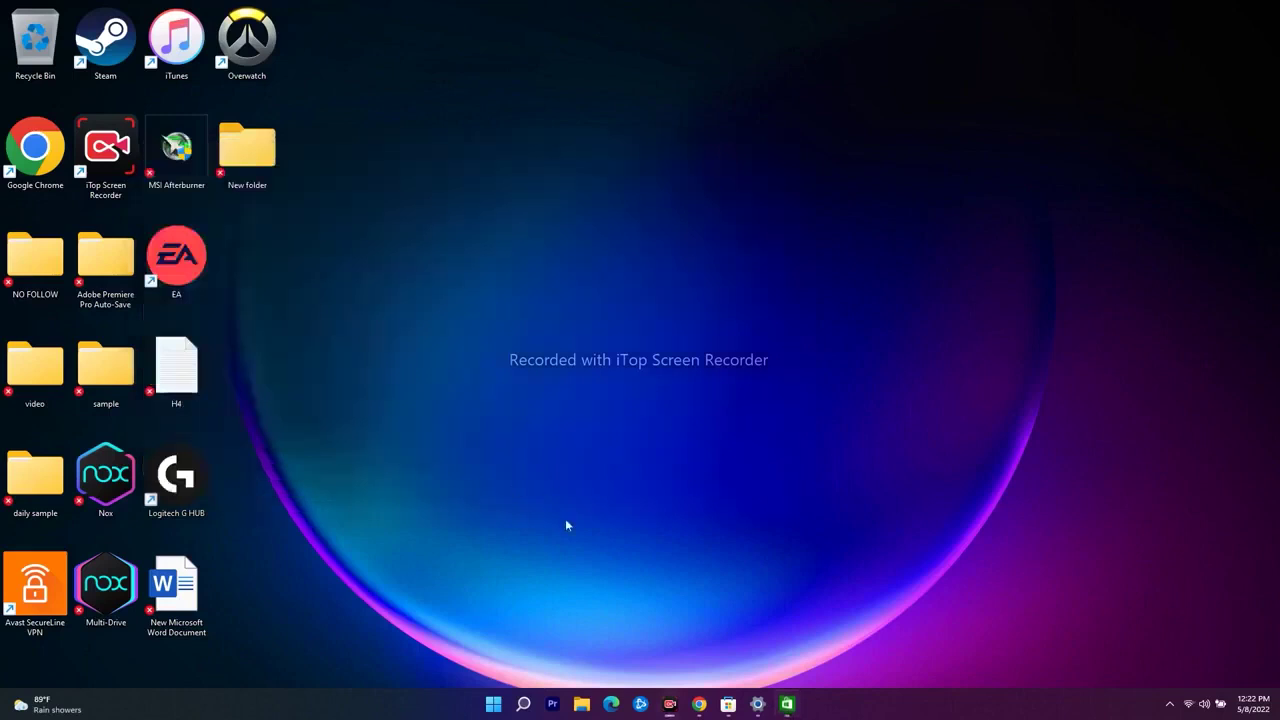
pyautogui.click(494, 704)
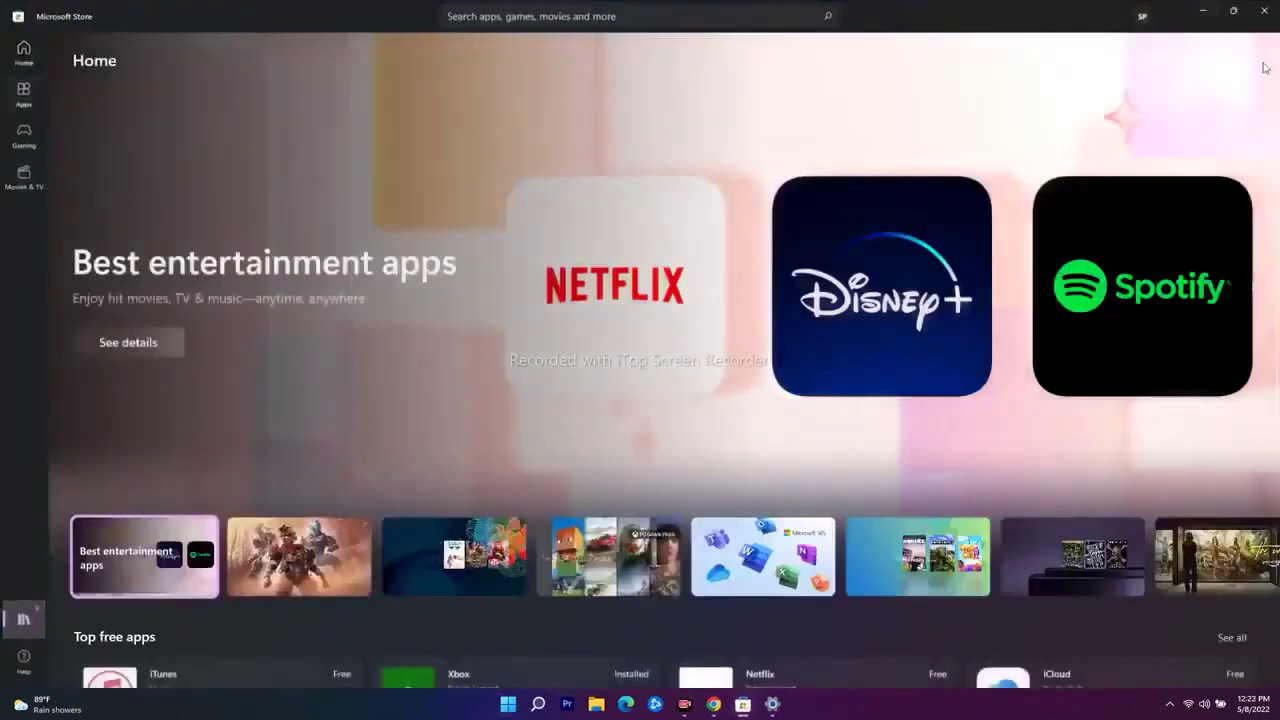
pyautogui.click(478, 18)
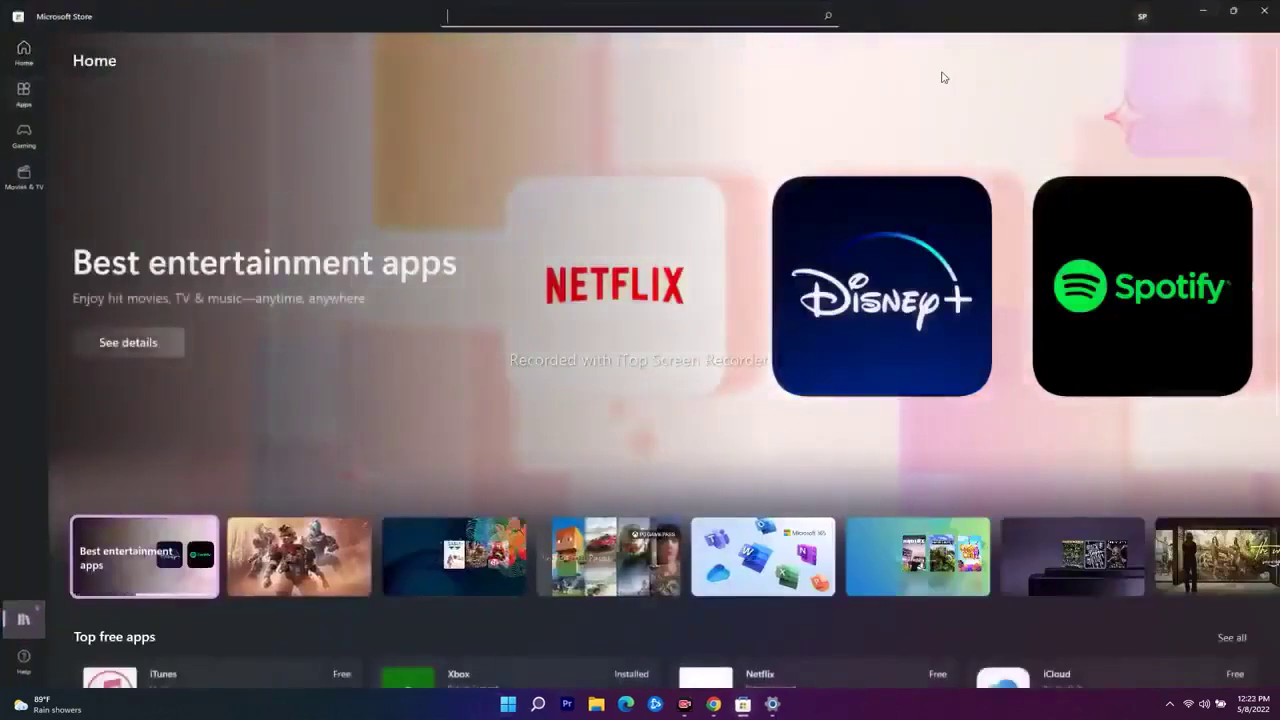
pyautogui.click(1203, 10)
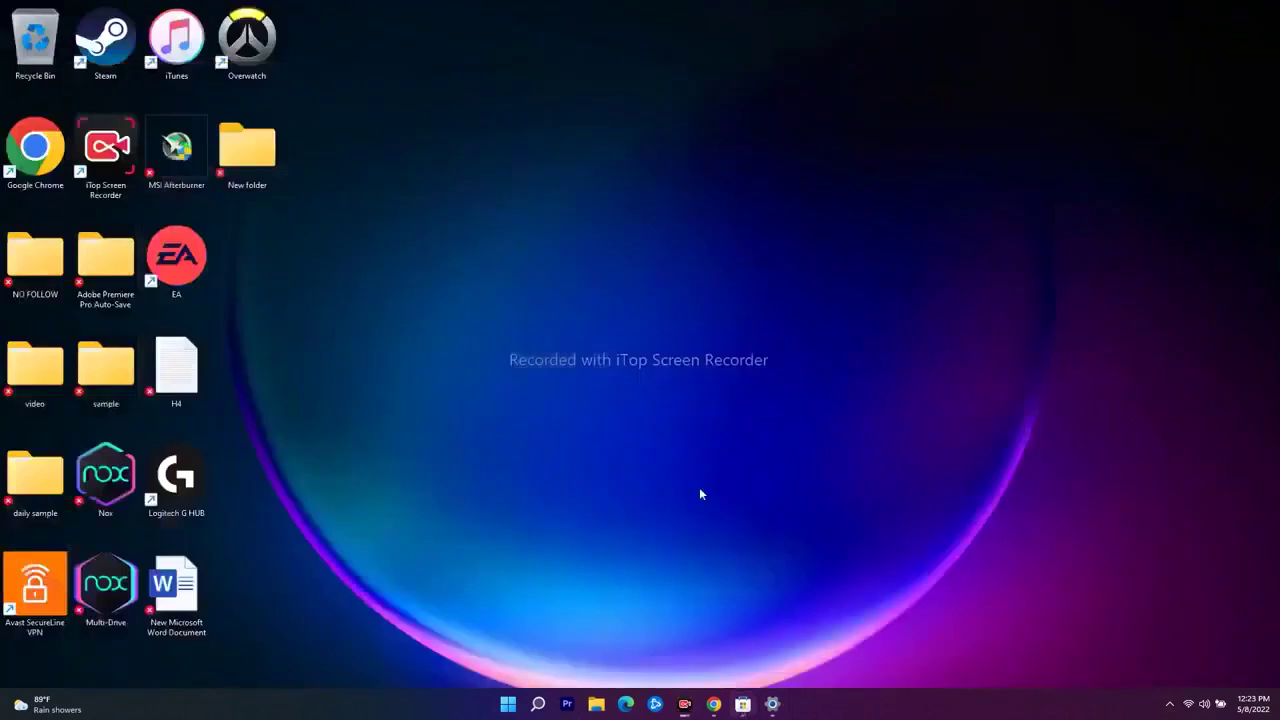
# Step: Look at the computer's power options and dismiss them without choosing one
pyautogui.click(508, 704)
pyautogui.click(805, 657)
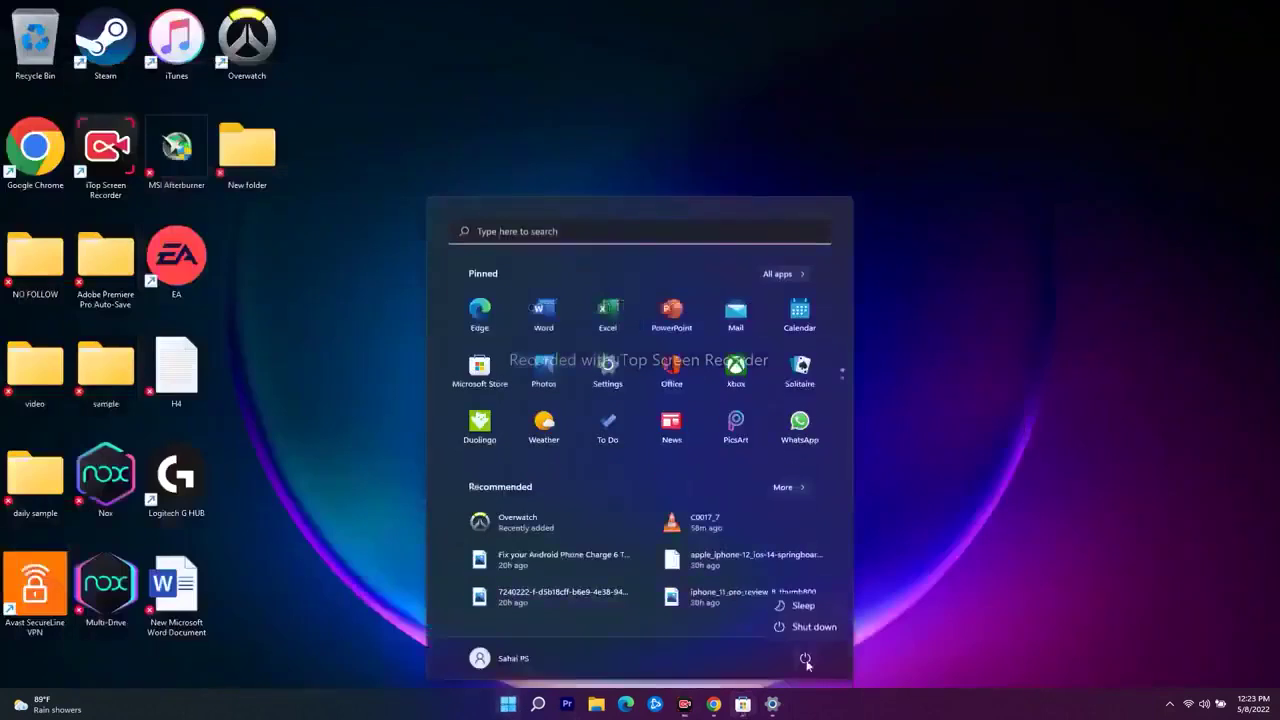
pyautogui.click(1059, 505)
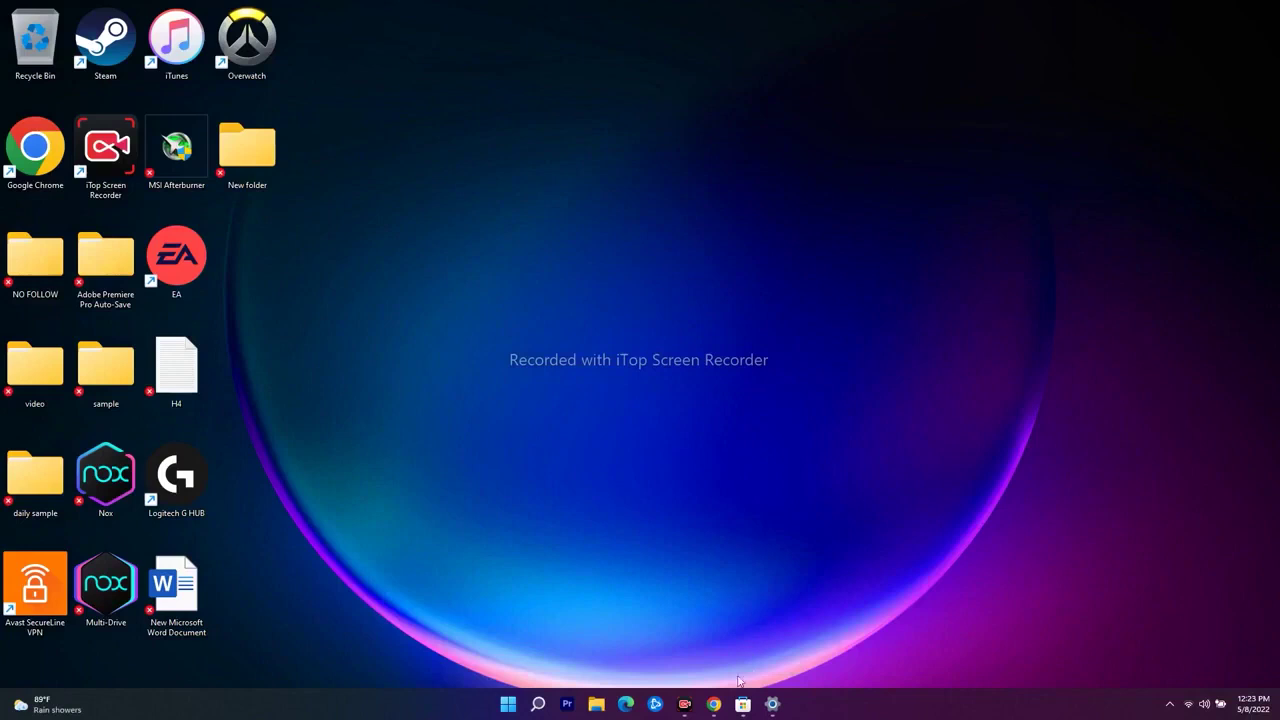
# Step: Switch to Chrome and open both Step 14 Microsoft software download links from the video description in new tabs
pyautogui.click(713, 704)
pyautogui.scroll(-1, 335, 416)
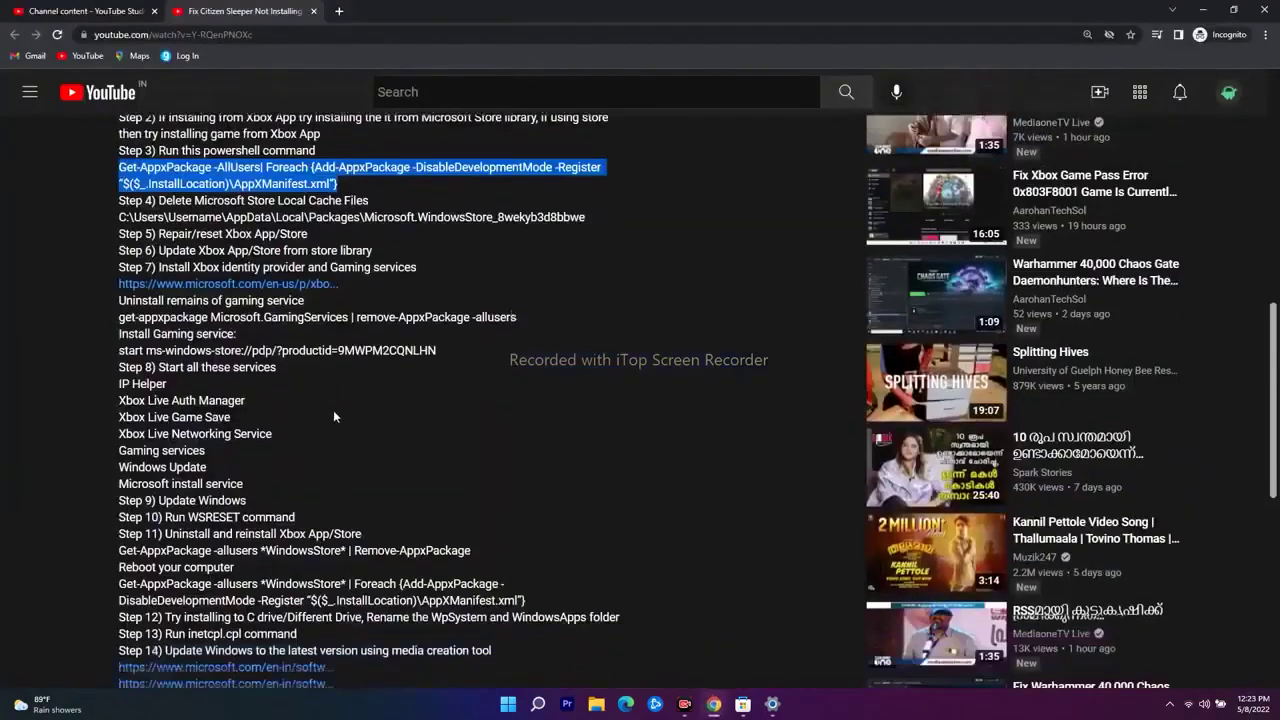
pyautogui.scroll(-2, 333, 416)
pyautogui.rightClick(317, 577)
pyautogui.click(375, 467)
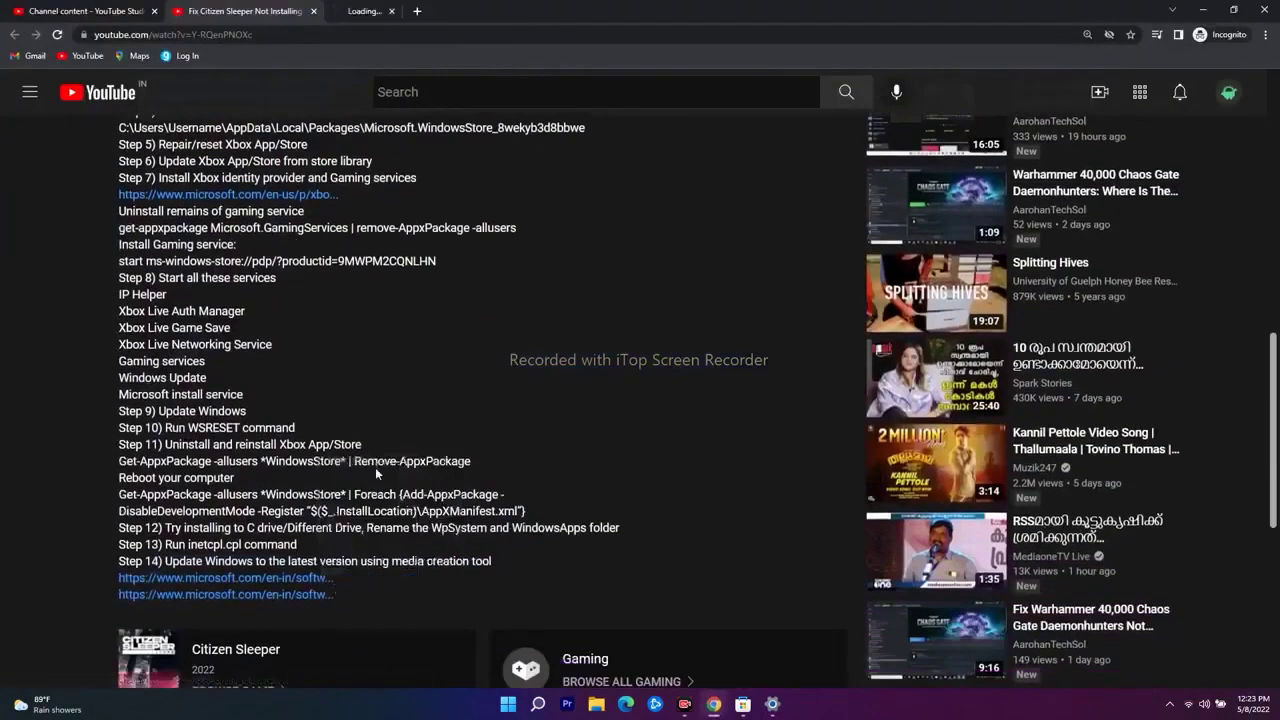
pyautogui.rightClick(265, 593)
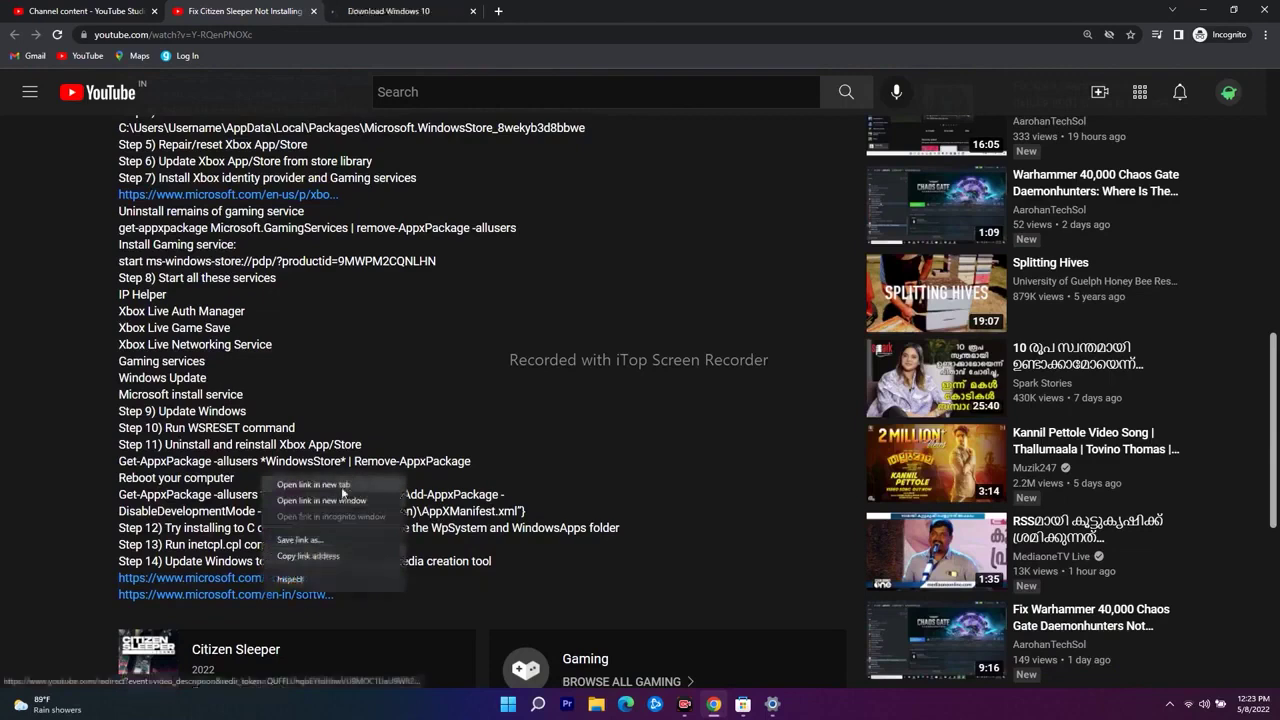
pyautogui.click(341, 486)
# Step: Examine the Download Windows 10 page and the installation options on the Download Windows 11 page
pyautogui.click(420, 11)
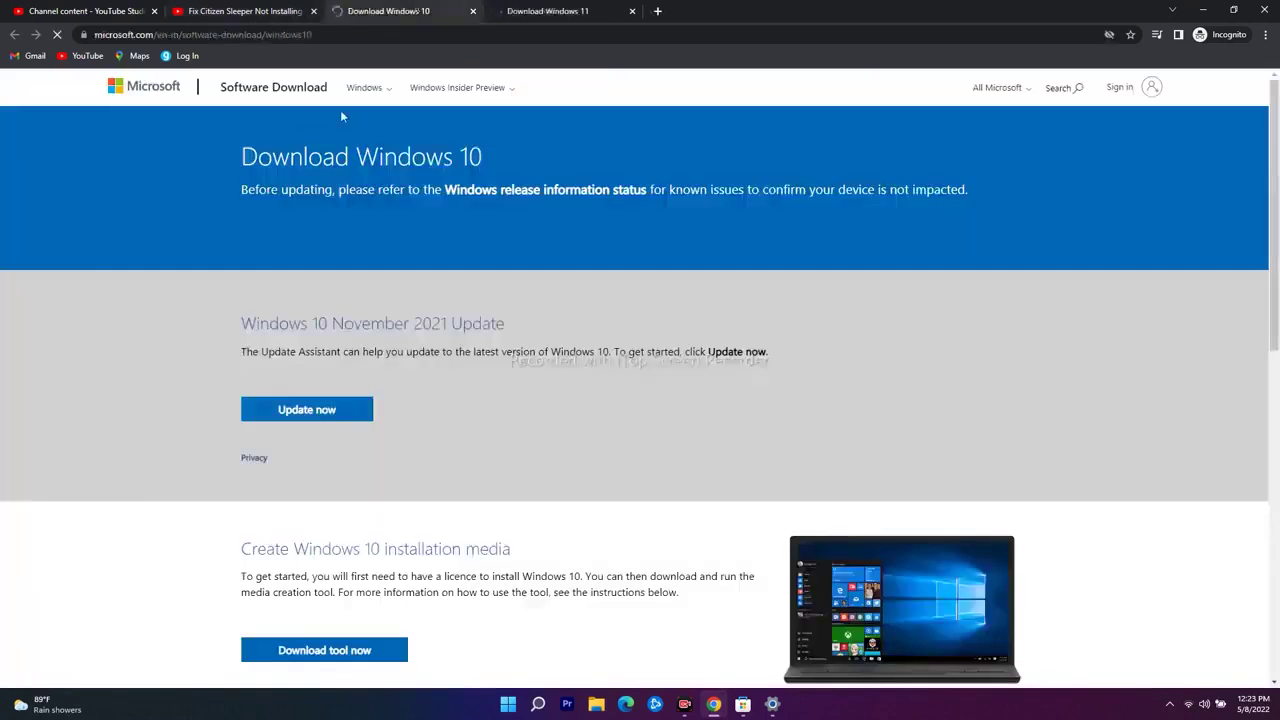
pyautogui.click(530, 11)
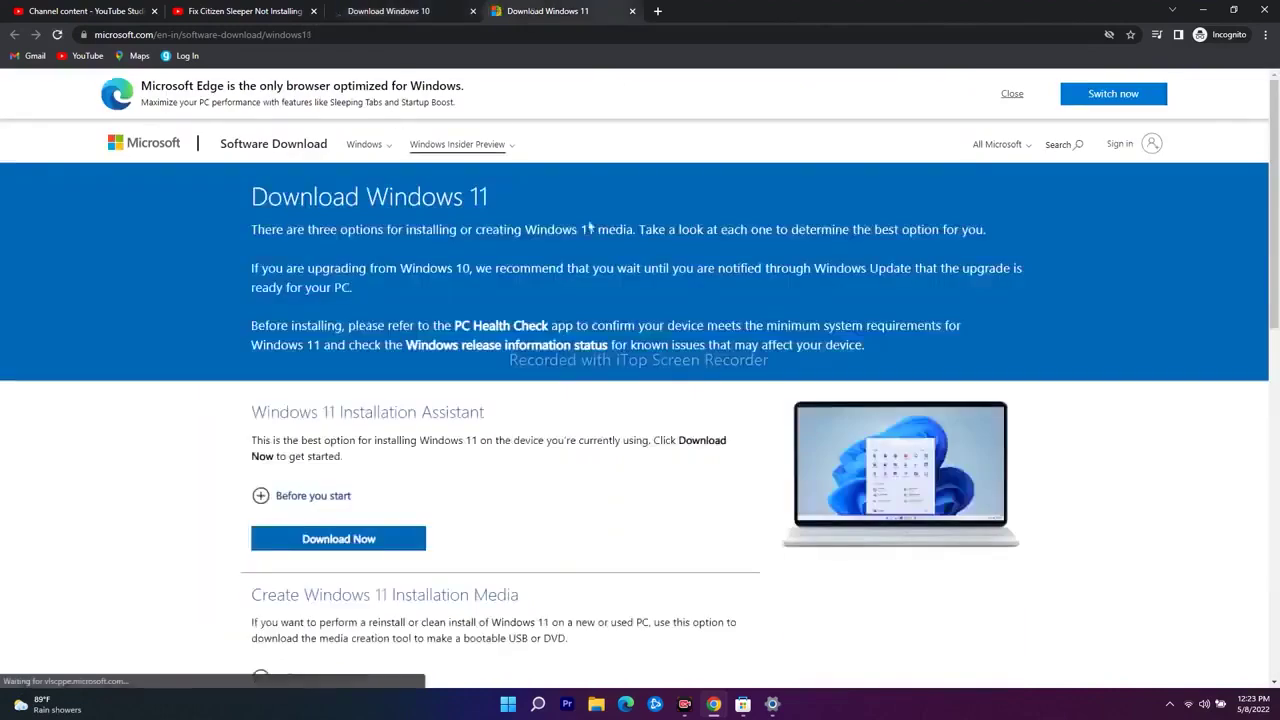
pyautogui.scroll(-3, 590, 228)
pyautogui.scroll(3, 574, 380)
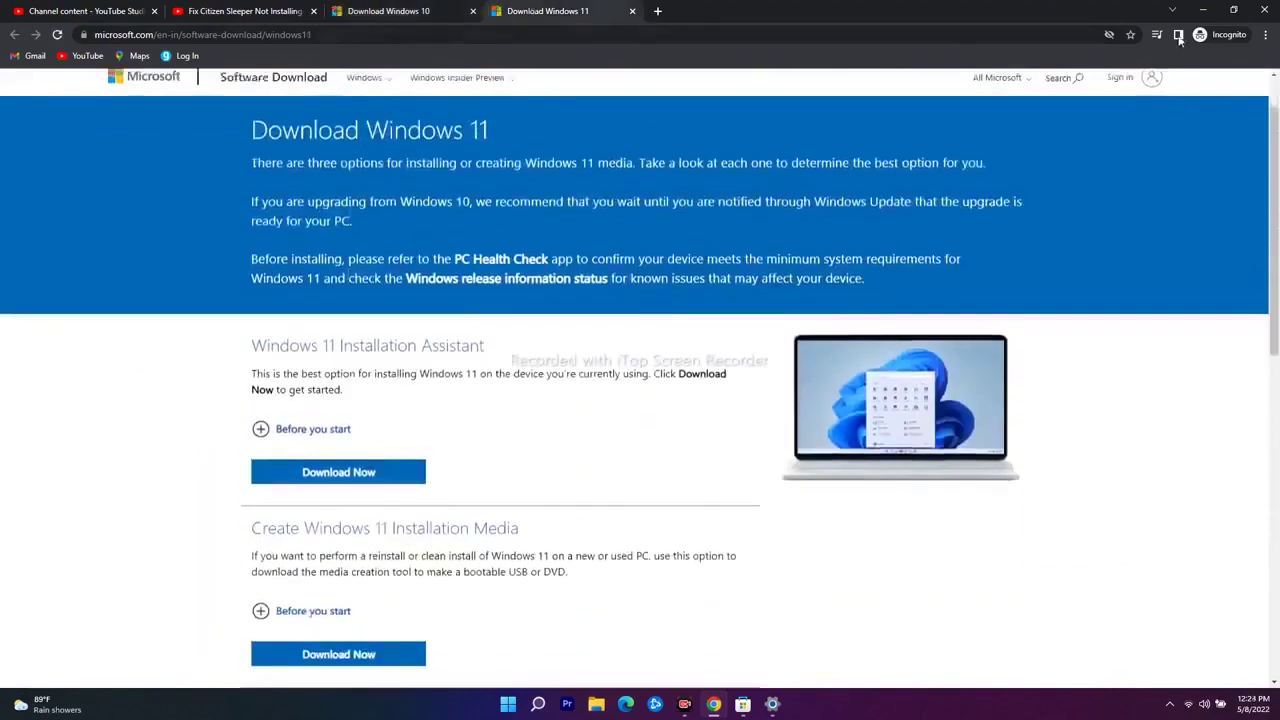
# Step: Minimize the browser, bring up the Microsoft Store, and close it
pyautogui.click(1200, 10)
pyautogui.click(742, 704)
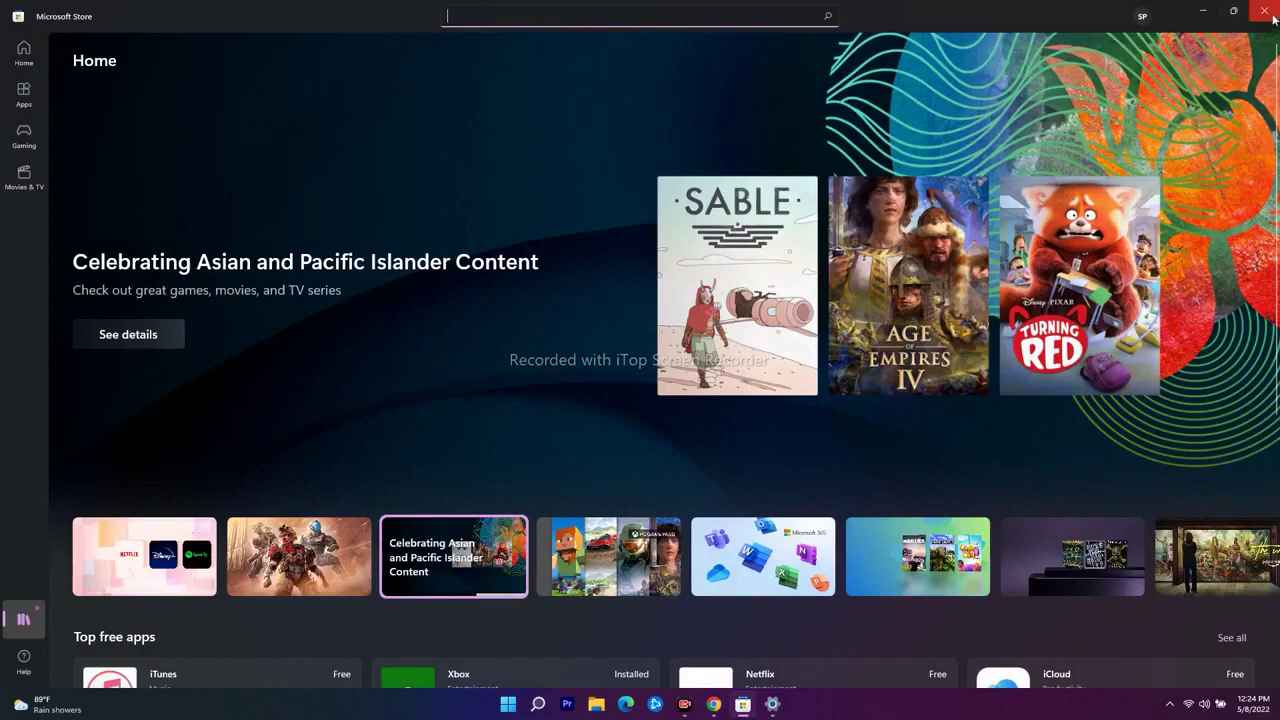
pyautogui.hotkey('alt', 'F4')
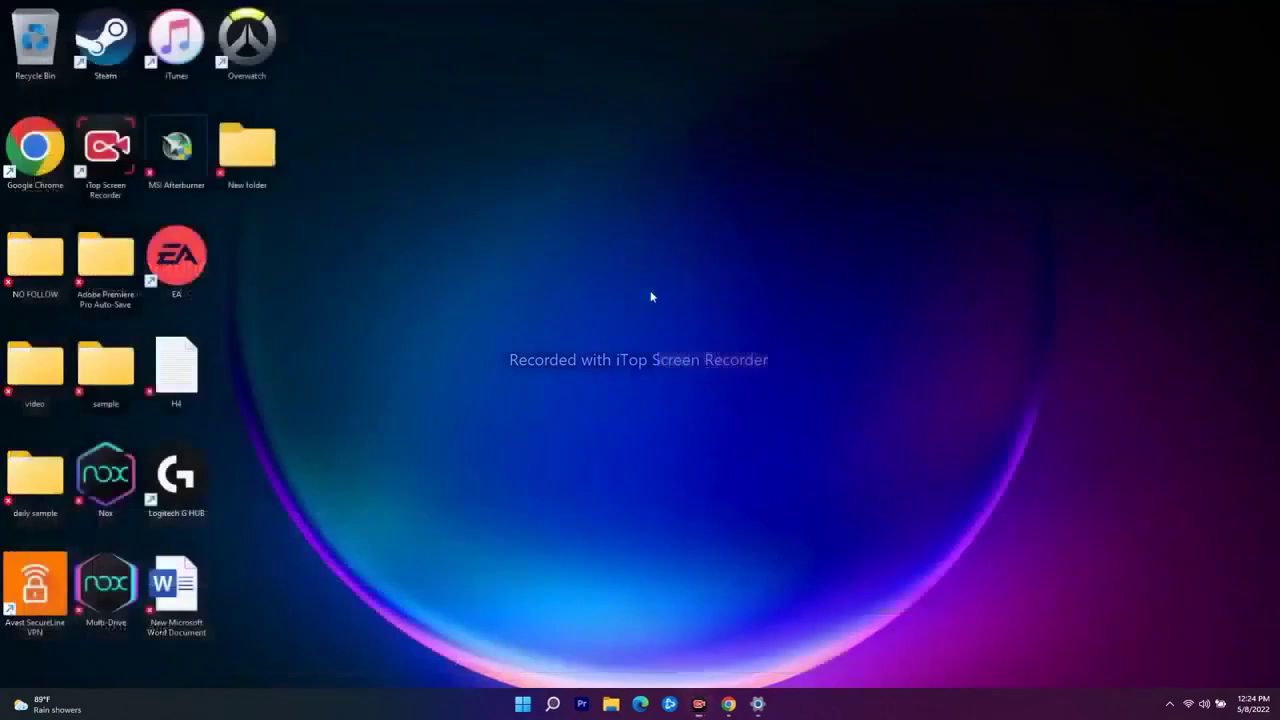